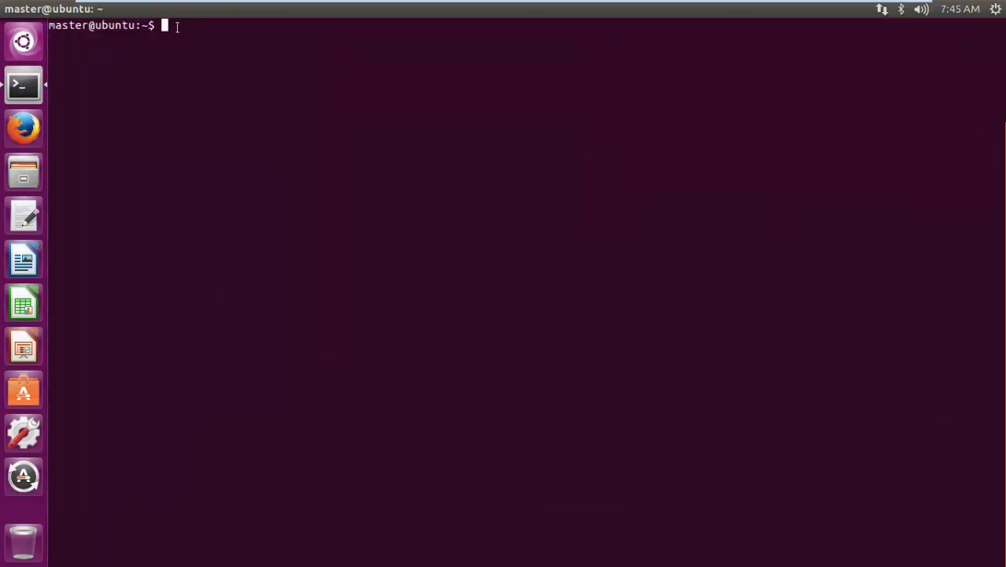
- Open the configuration file '/etc/neo4j/neo4j.conf' in gedit with sudo
type("sudo gedit")
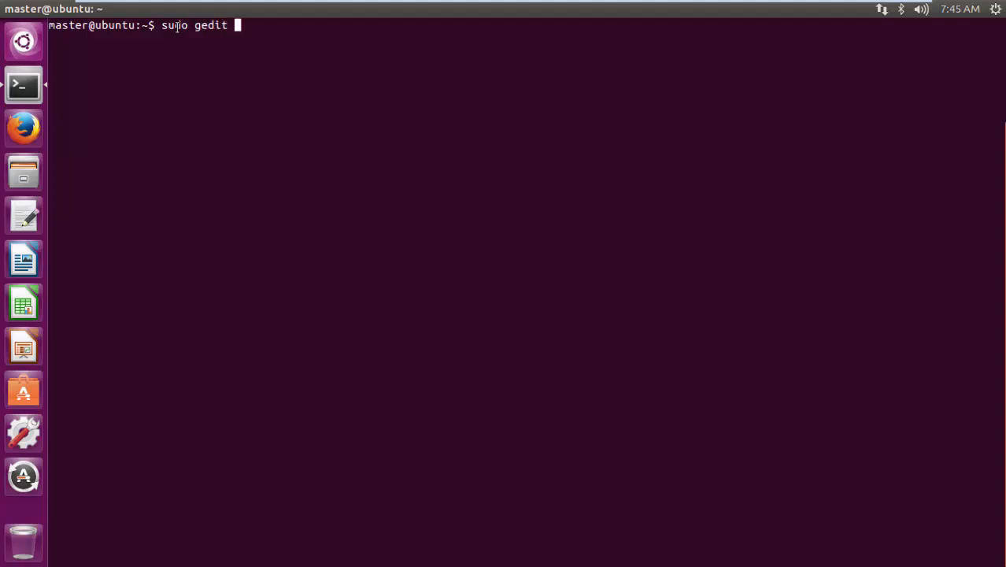
type(" '/etc/neo4")
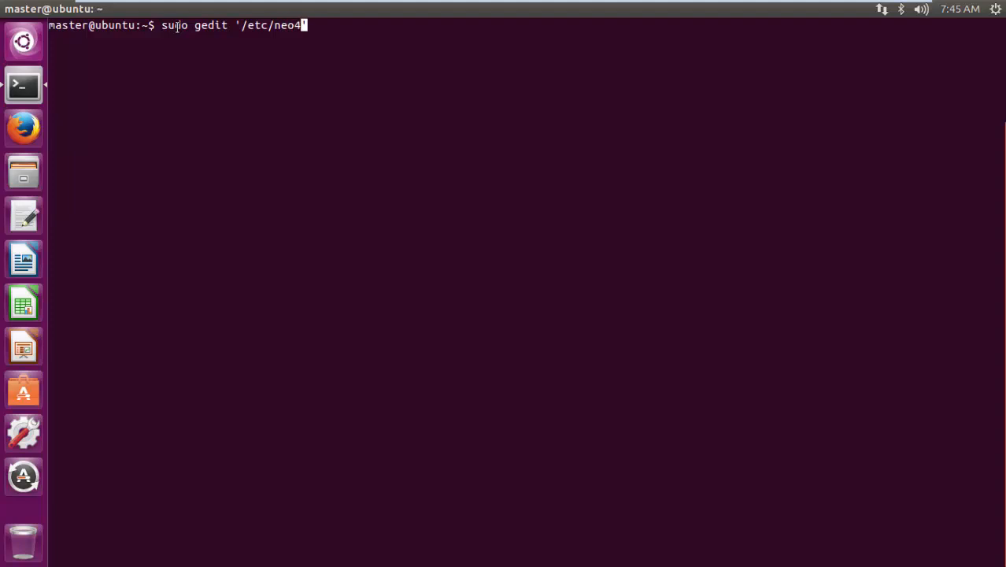
type("j/neo4j.co")
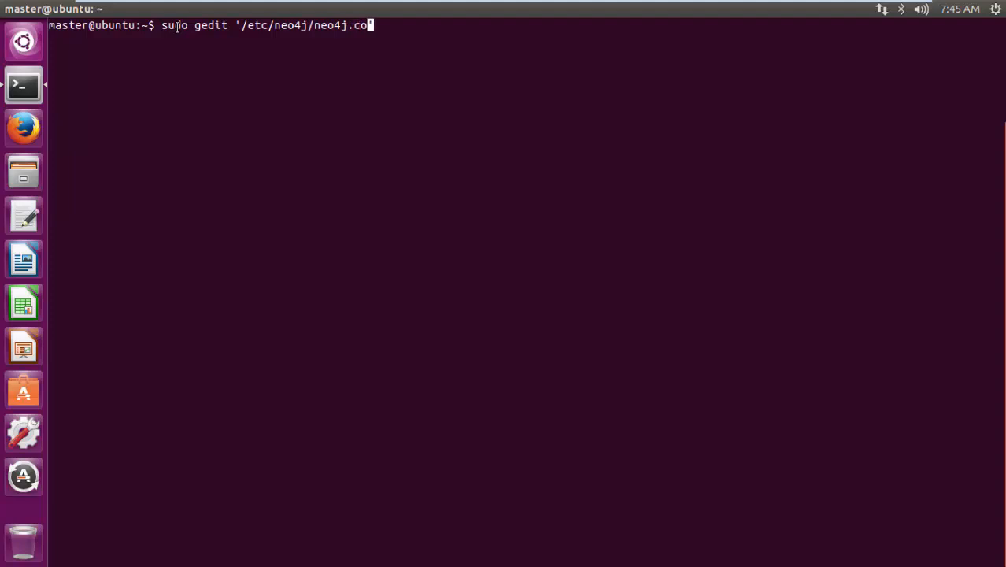
type("nf")
key("Return")
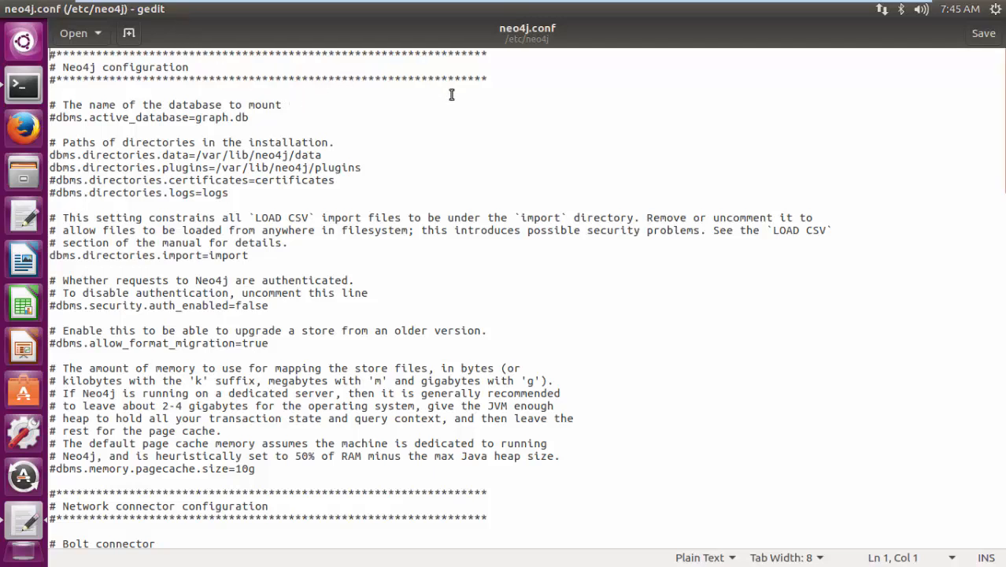
- Find the dbms.security.allow_csv_import_from_file_urls=true line under Miscellaneous configuration and uncomment it
key("ctrl+f")
type("d")
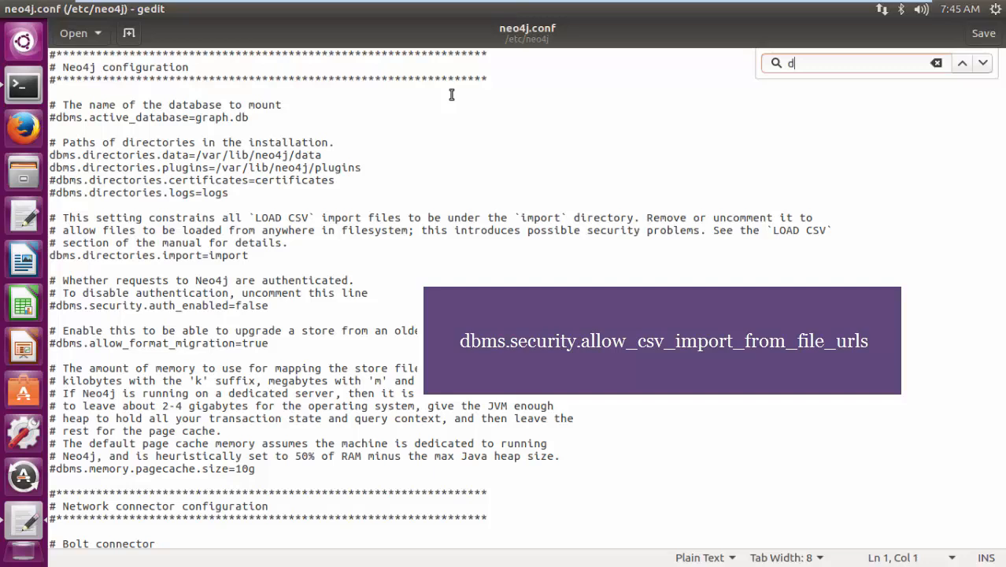
type("bms.")
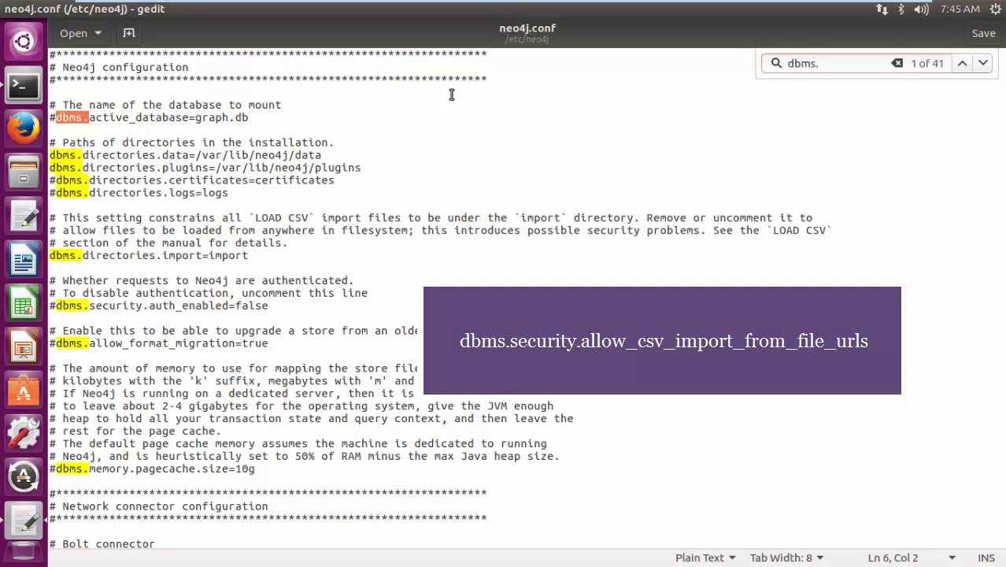
type("security")
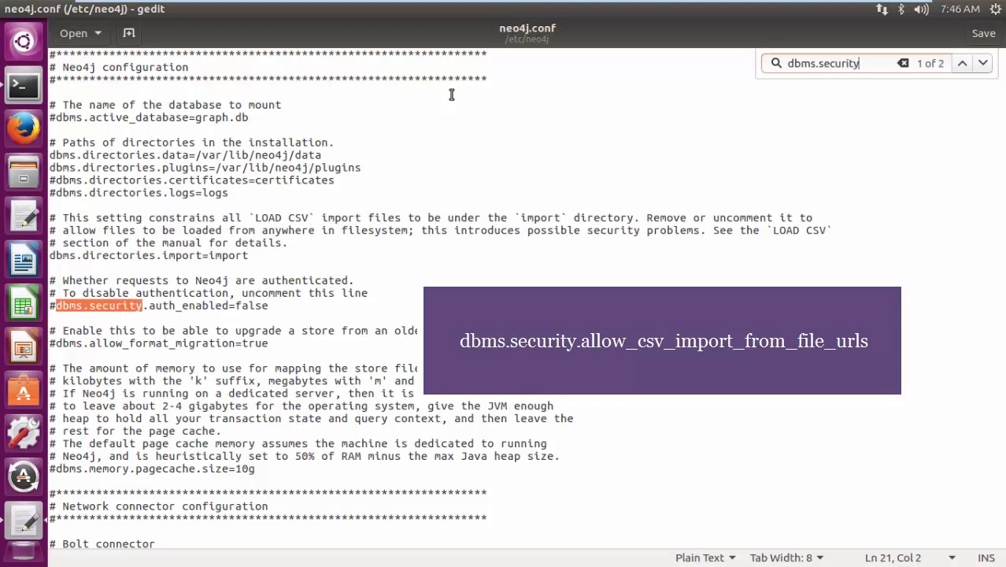
type(".allow")
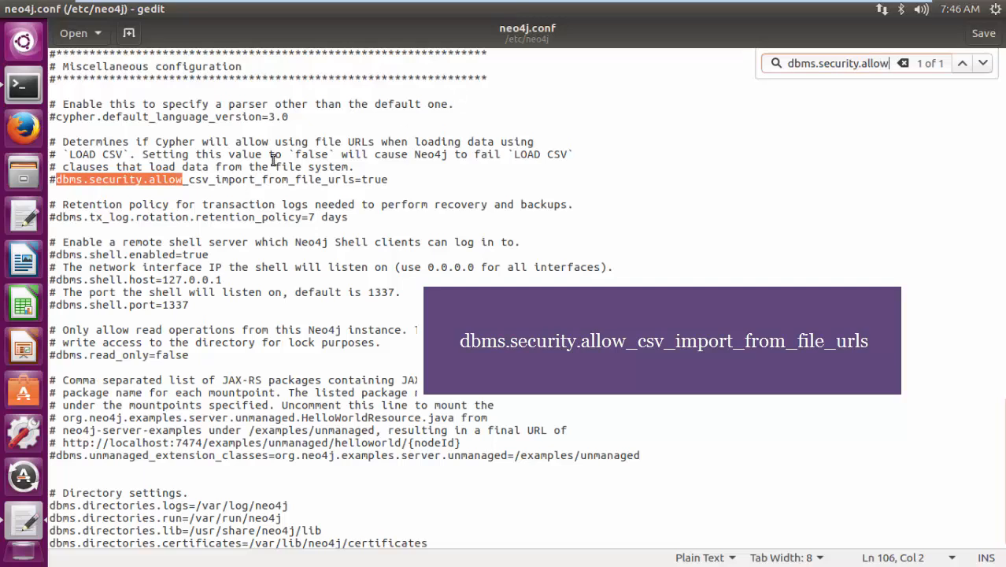
left_click_drag(183, 181, 358, 184)
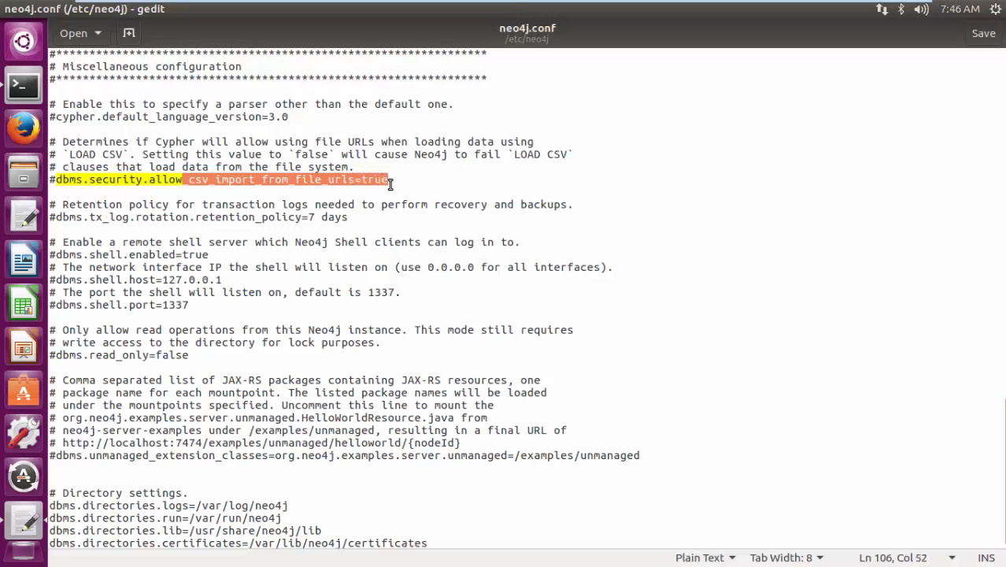
left_click(400, 179)
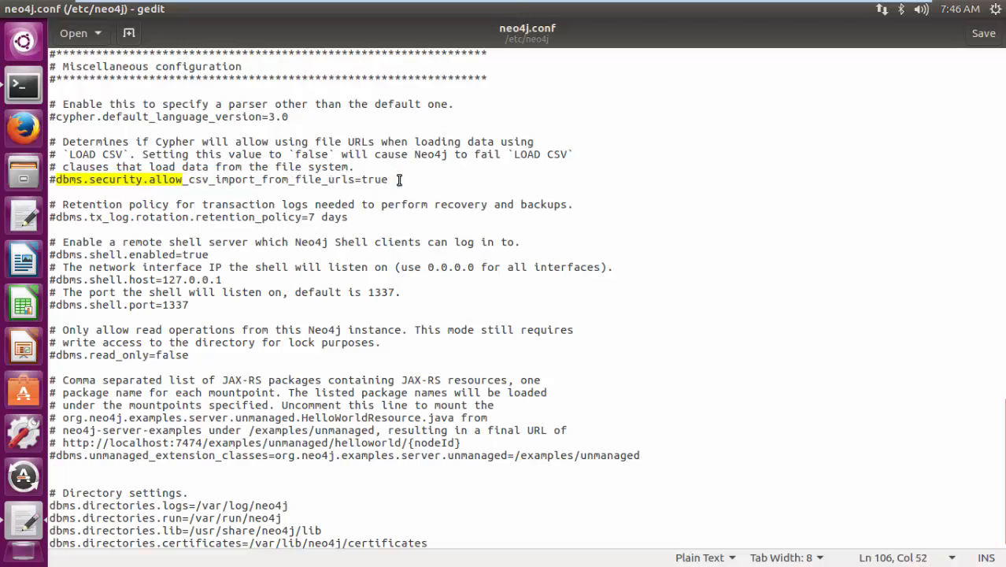
left_click(56, 180)
key("BackSpace")
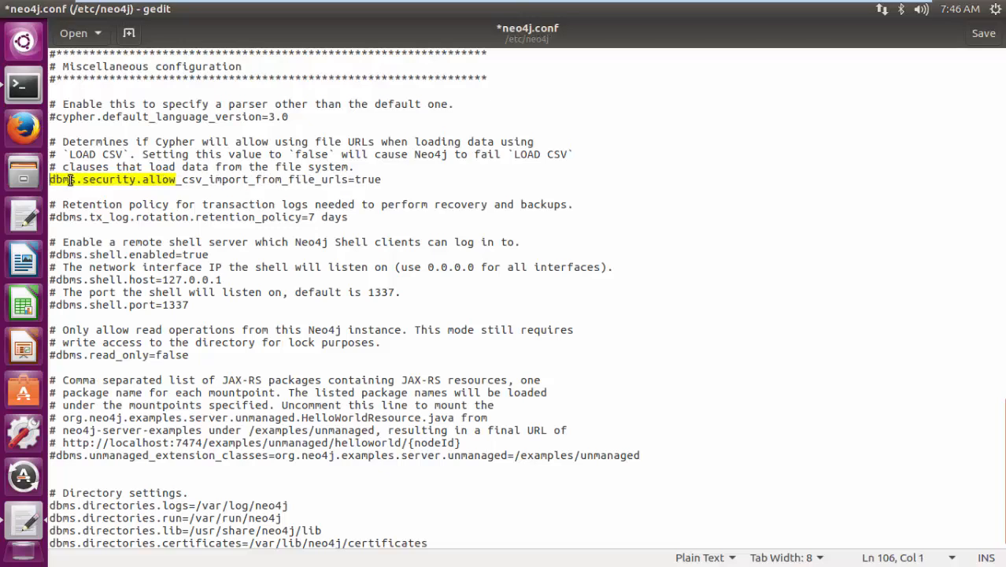
left_click(397, 180)
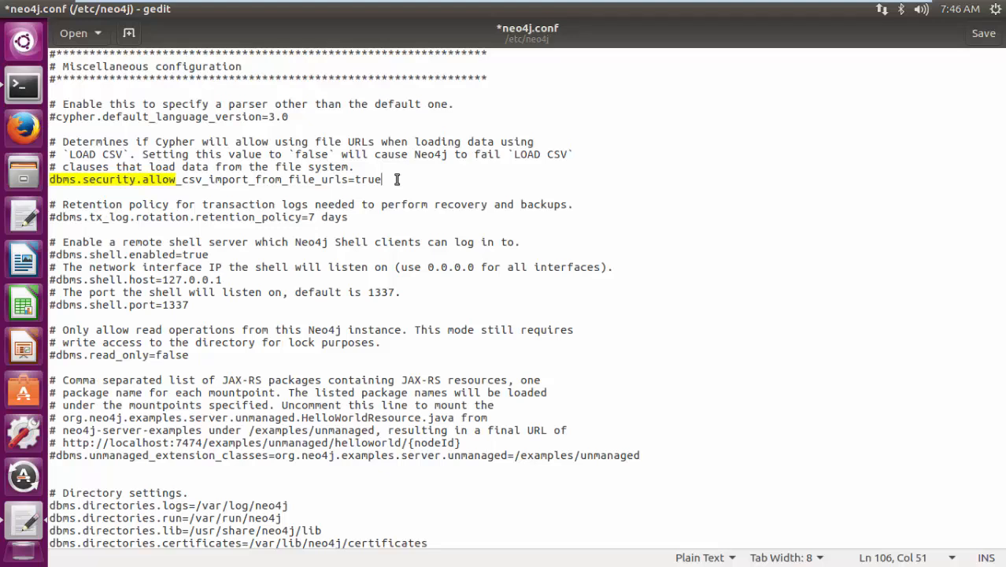
left_click_drag(383, 180, 353, 180)
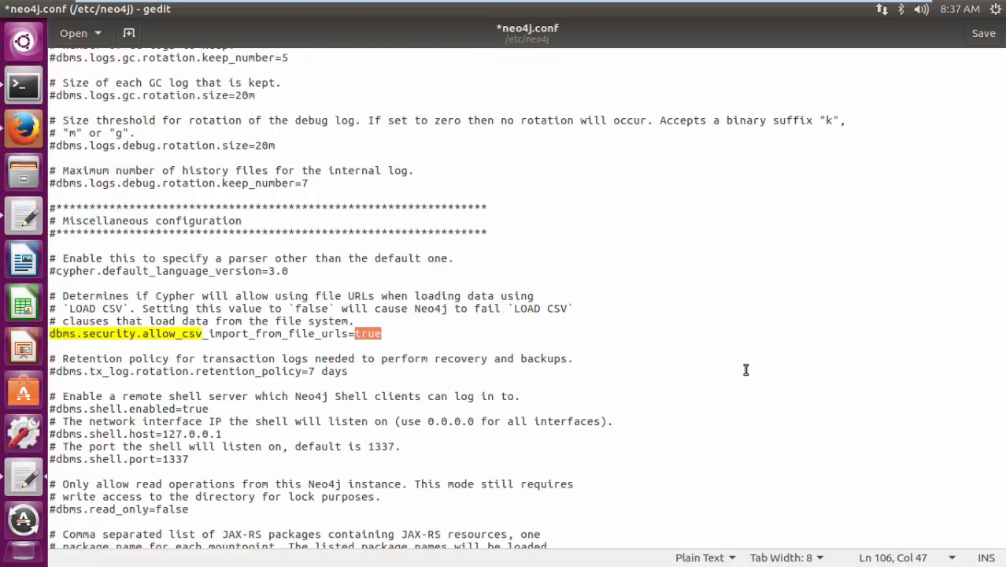
- Find the dbms.directories.import setting in the configuration file and comment it out with #
key("ctrl+f")
left_click_drag(823, 63, 778, 63)
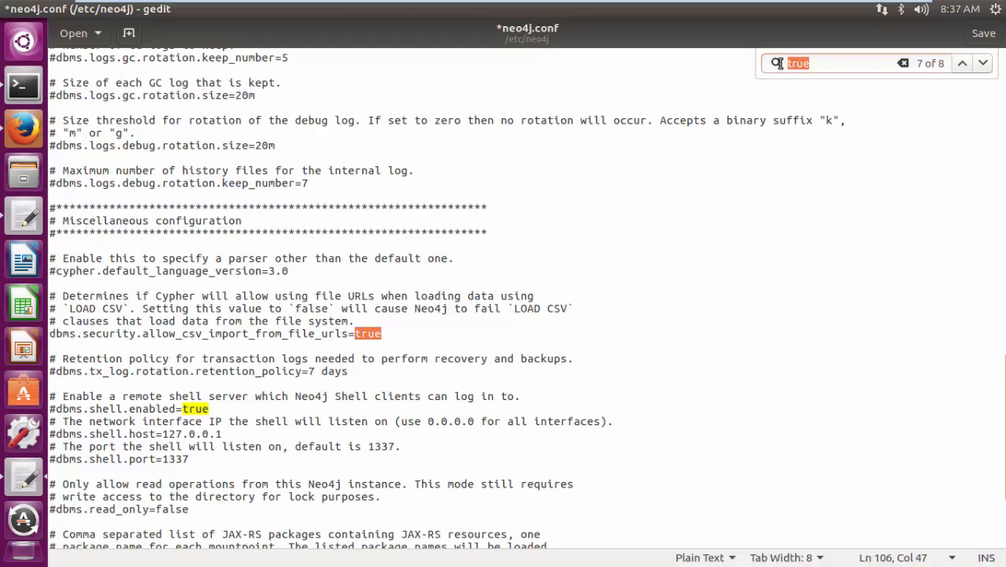
type("db")
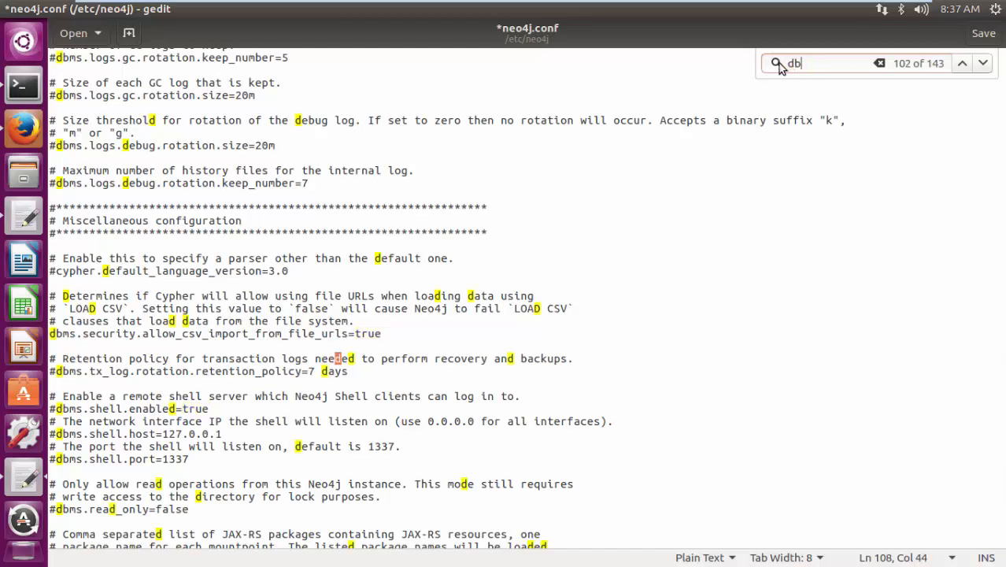
type("ms.")
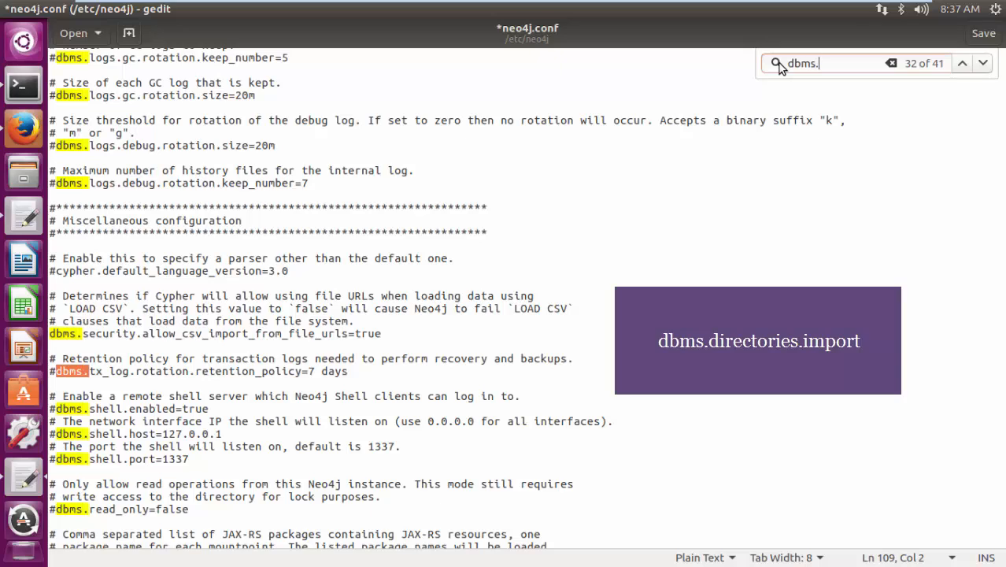
type("direct")
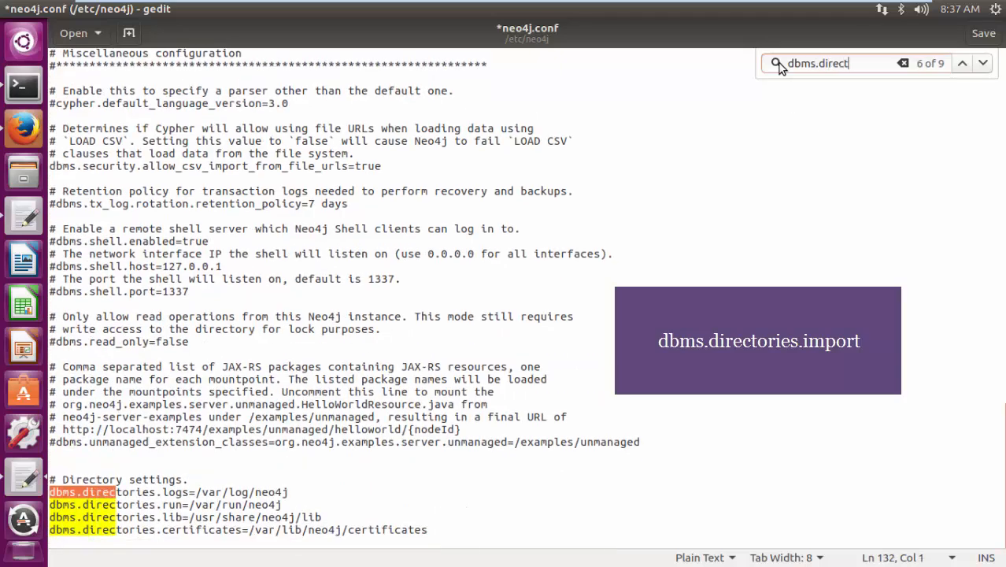
type("o")
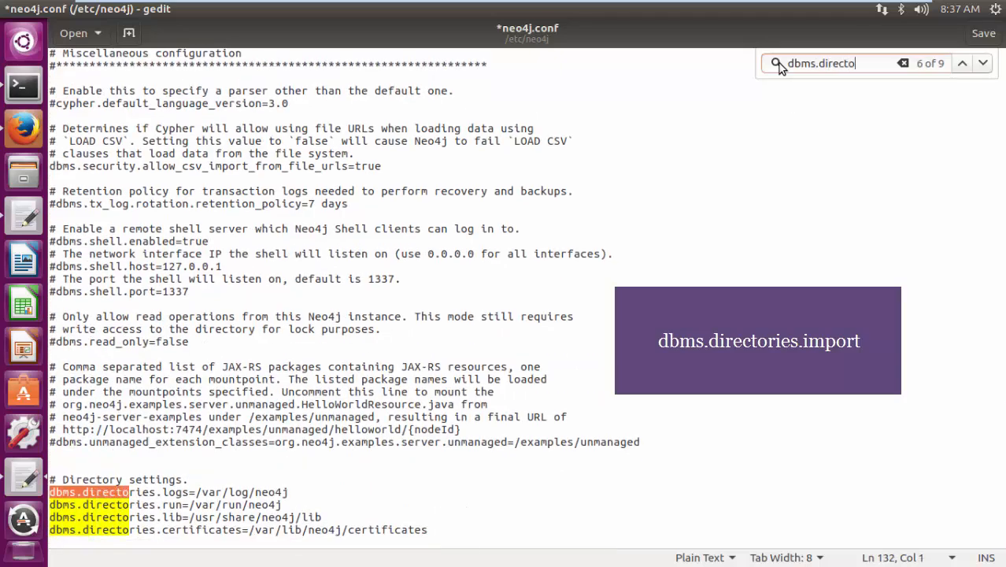
type("ries.")
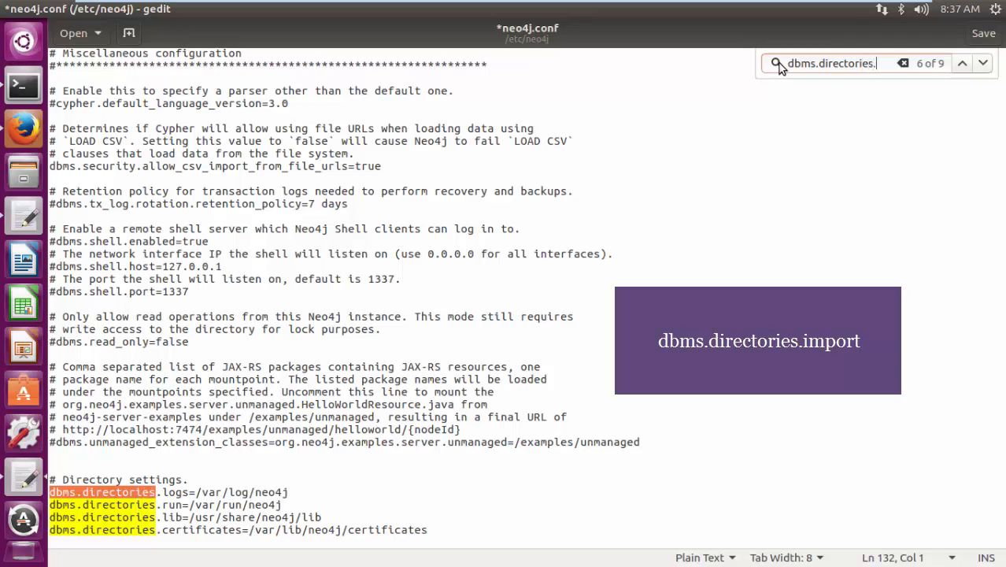
type("import")
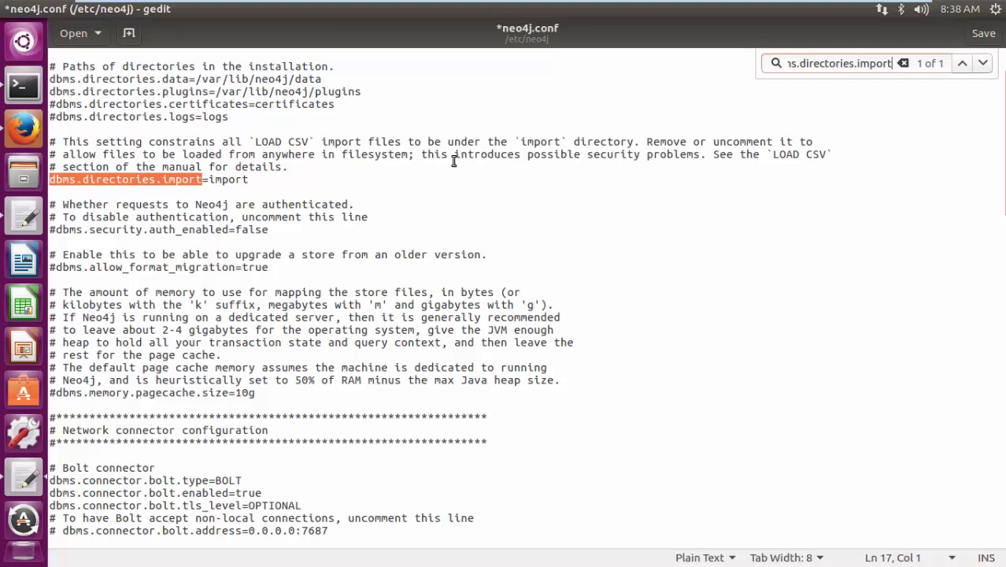
left_click(51, 180)
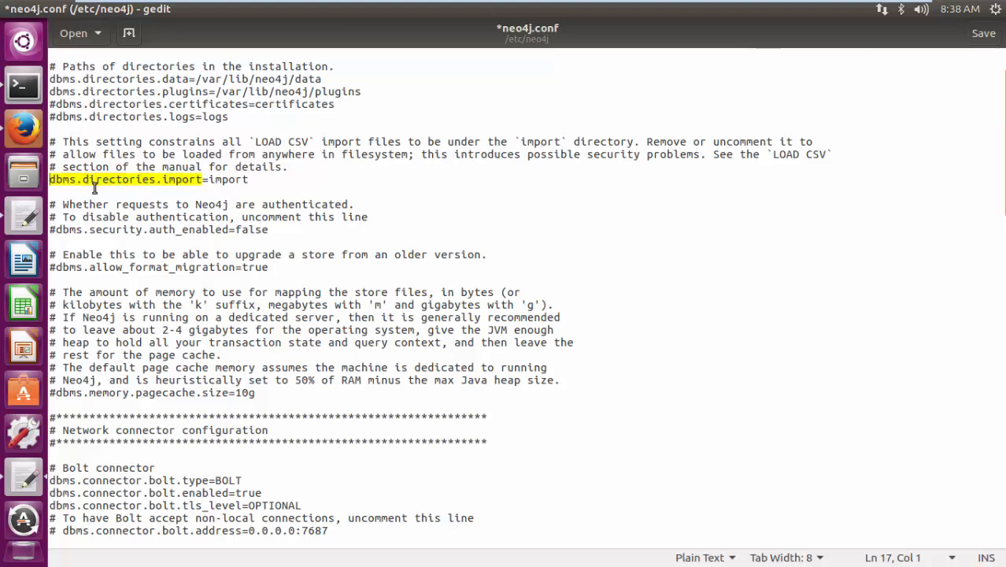
type("#")
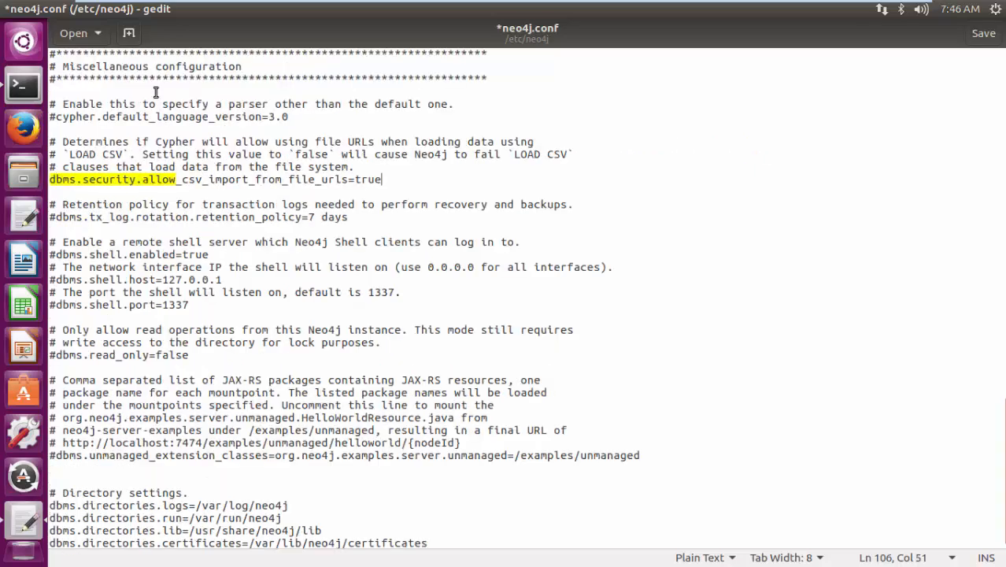
- Save neo4j.conf and close the text editor to return to the terminal
key("ctrl+s")
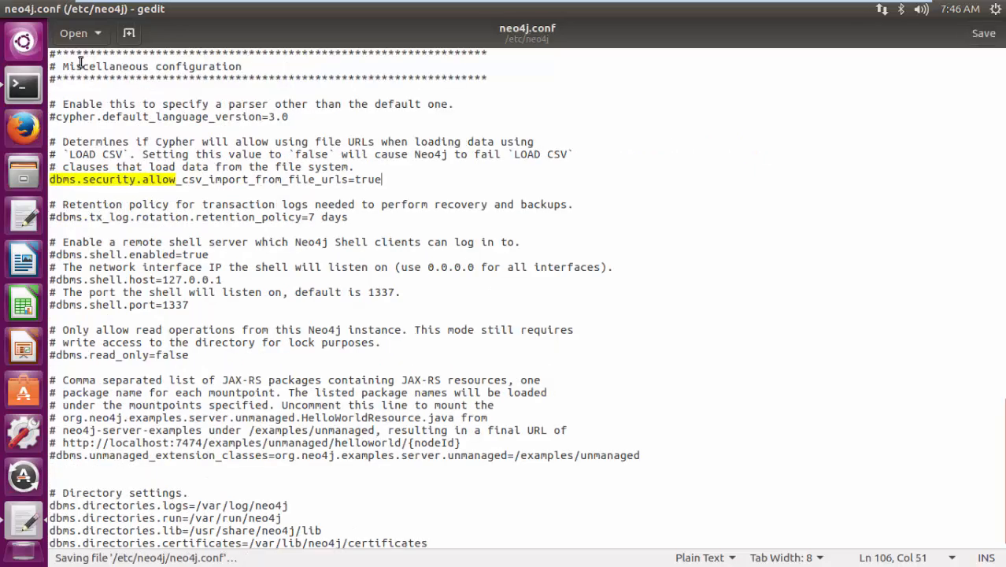
double_click(187, 42)
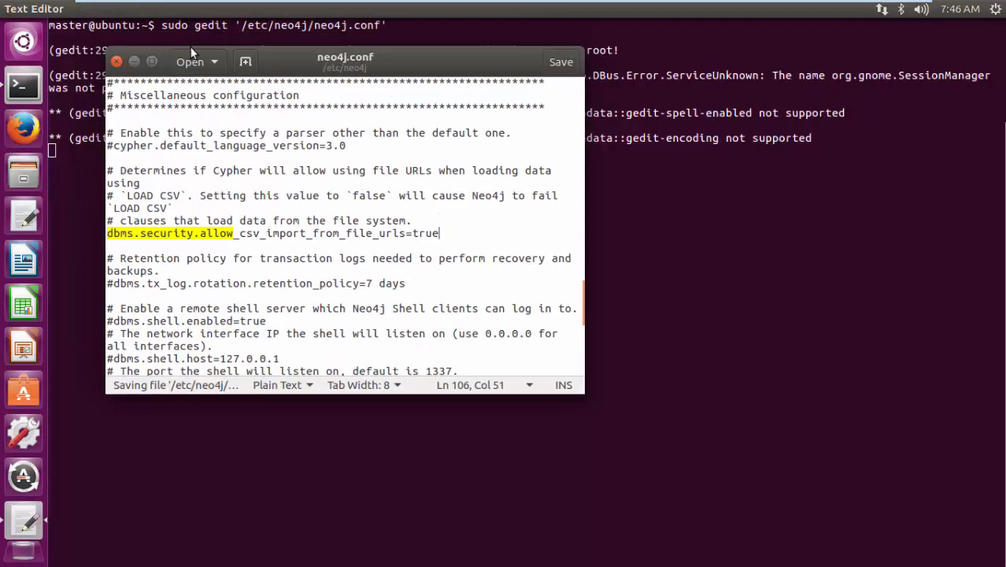
left_click(116, 61)
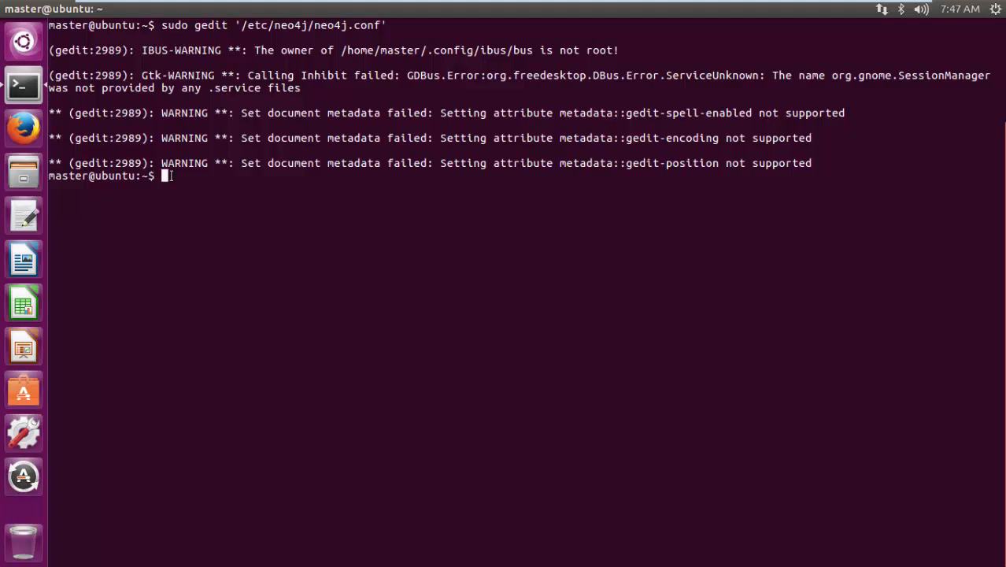
- Restart the neo4j service with sudo service neo4j restart
type("sudo service")
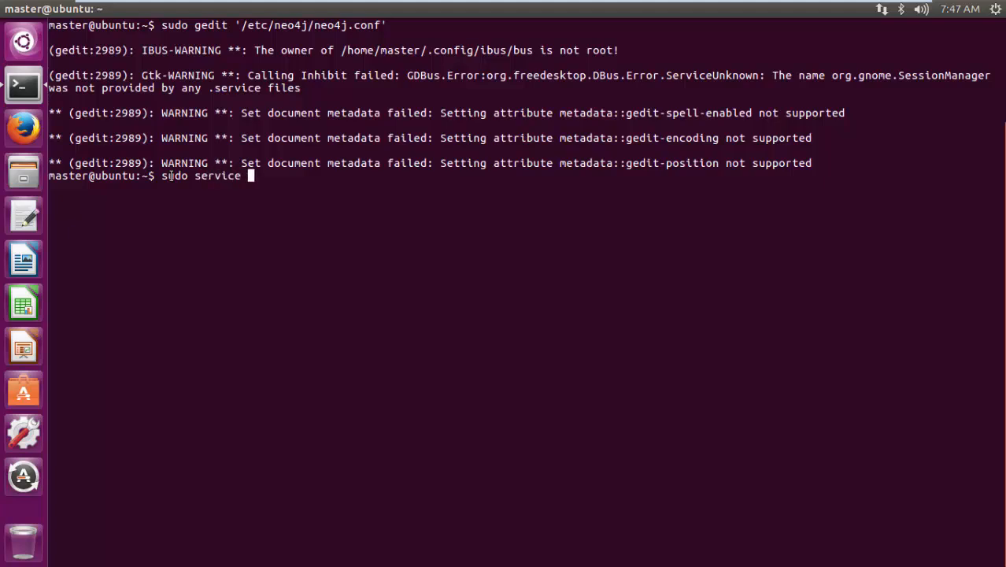
type("neo4j rest")
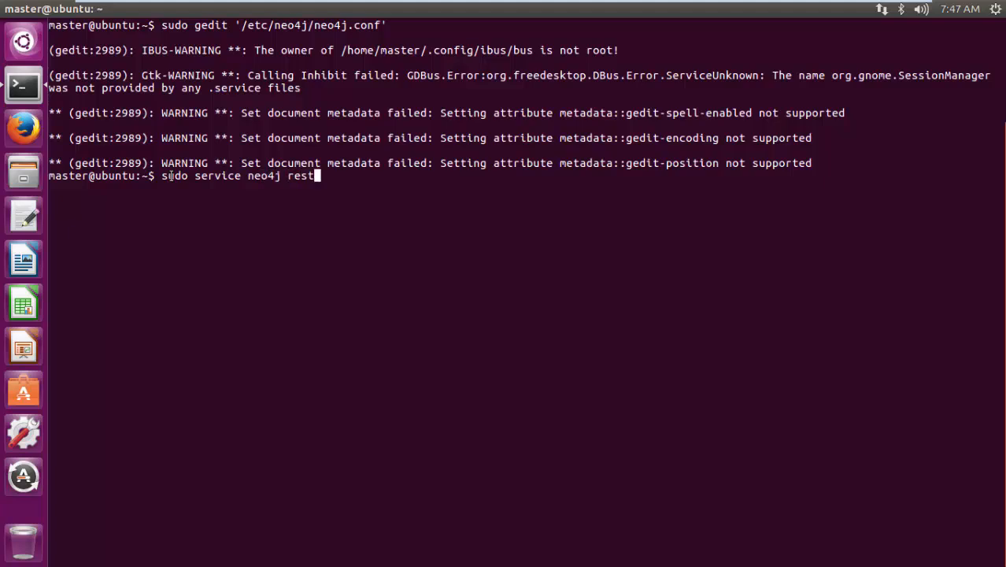
type("art")
key("Return")
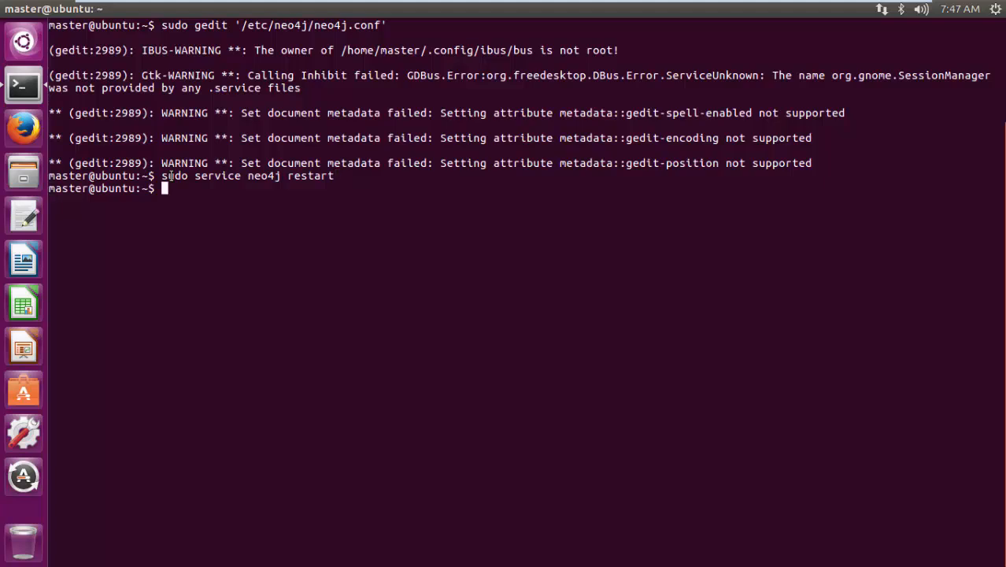
- Check the neo4j service with sudo service neo4j status, and return to the prompt
key("Up")
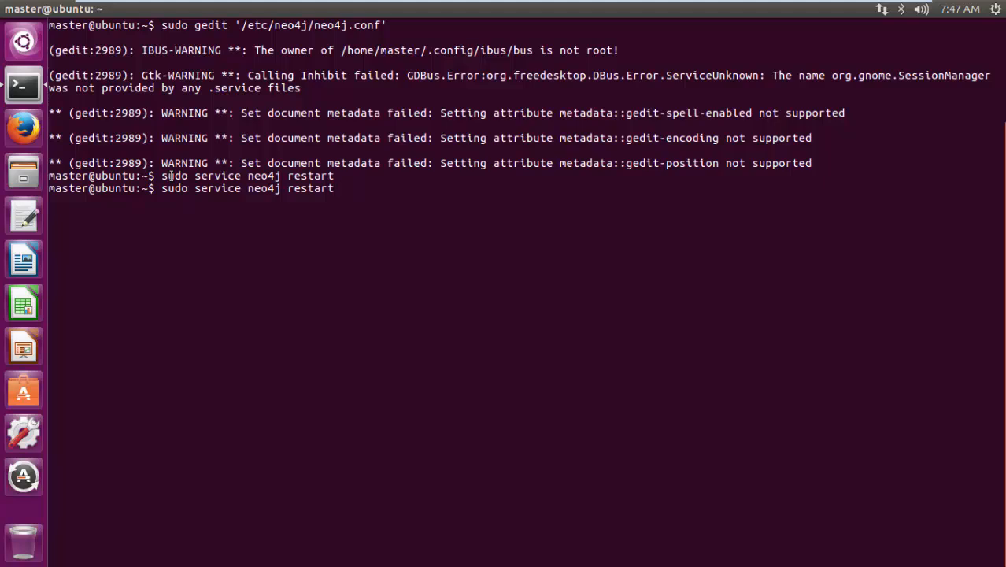
key("BackSpace")
key("BackSpace")
key("BackSpace")
key("BackSpace")
key("BackSpace")
key("BackSpace")
key("BackSpace")
type("status")
key("Return")
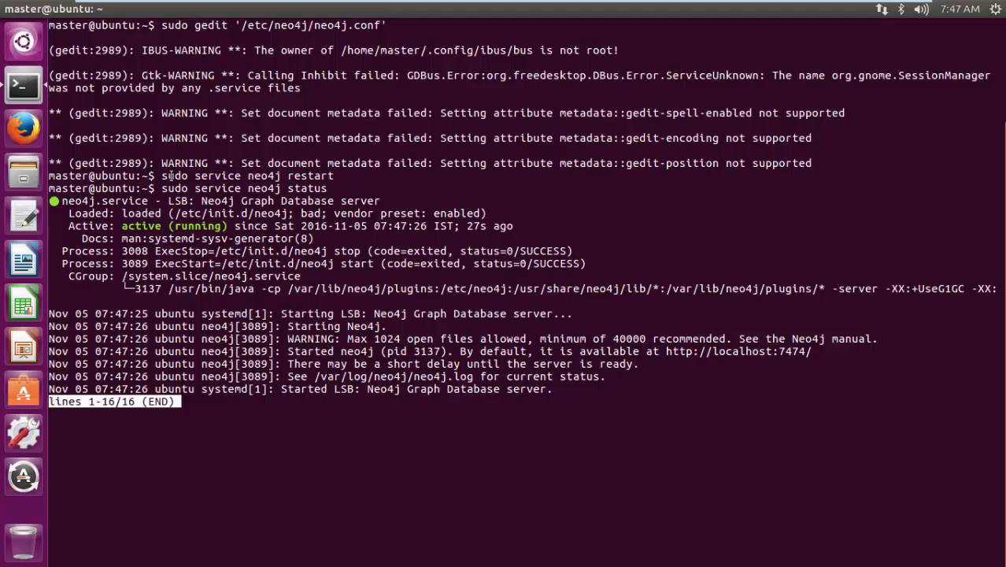
key("q")
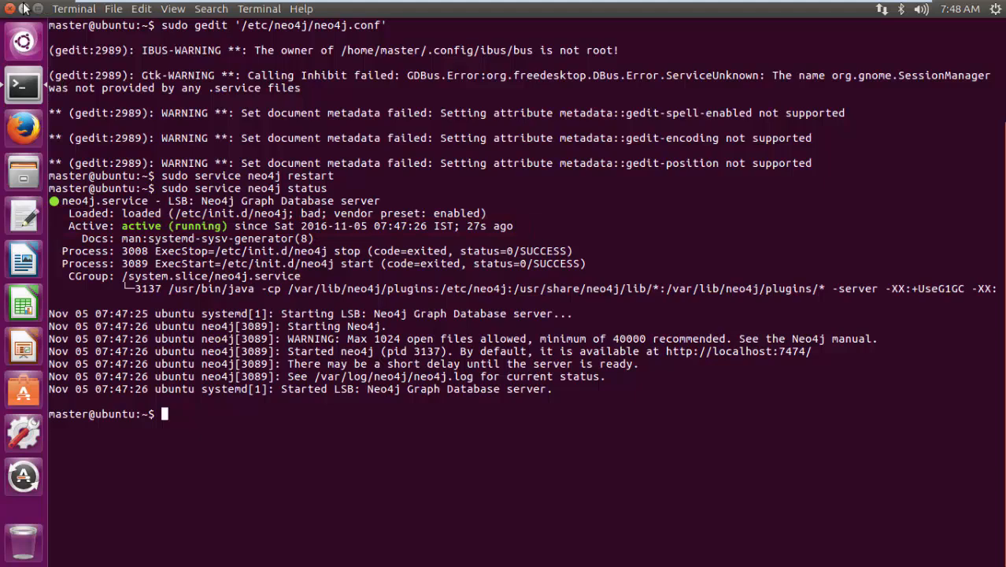
- Minimize the terminal, open employees.csv from the desktop in gedit and highlight its header fields from id to business_phone
left_click(23, 7)
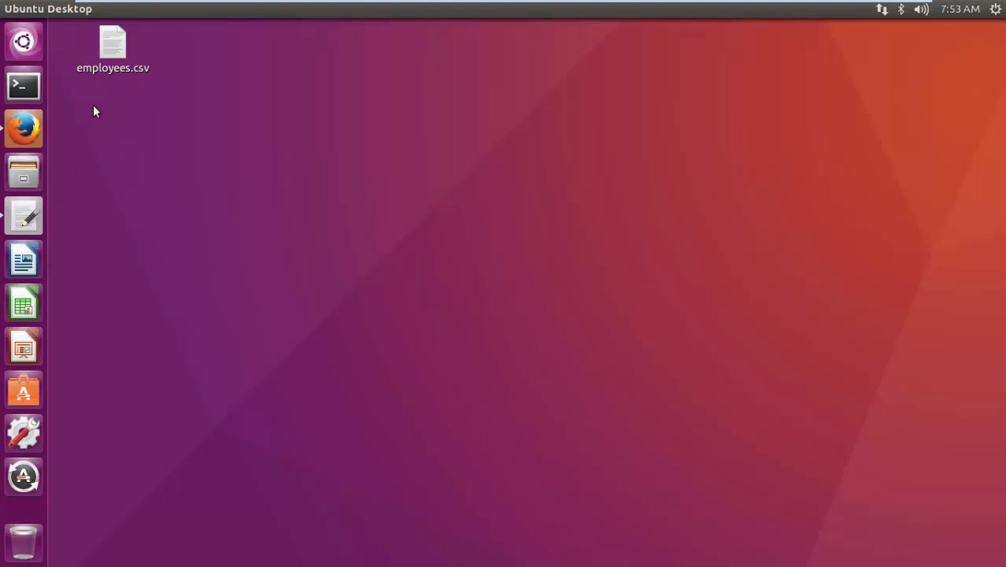
left_click(108, 71)
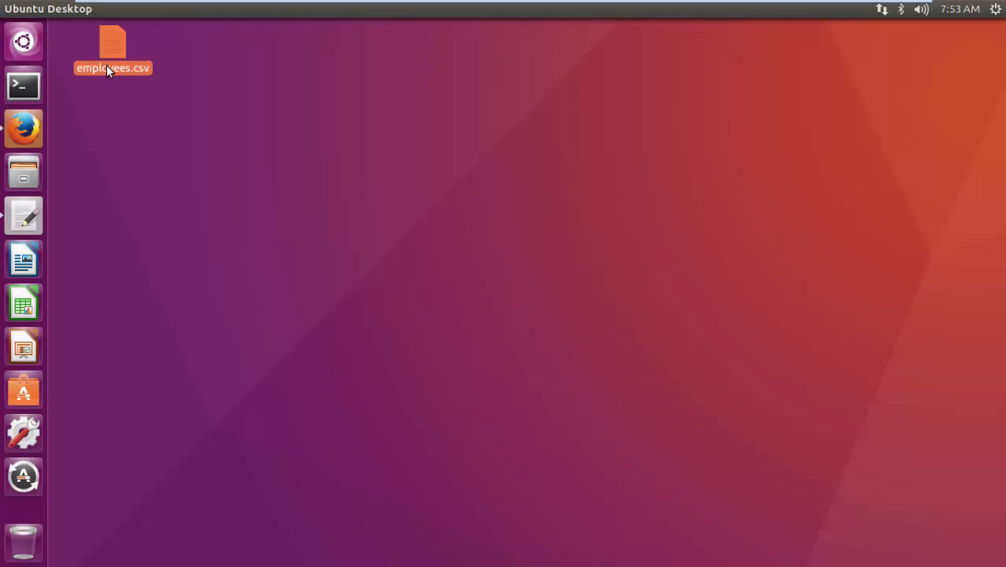
right_click(108, 69)
left_click(296, 98)
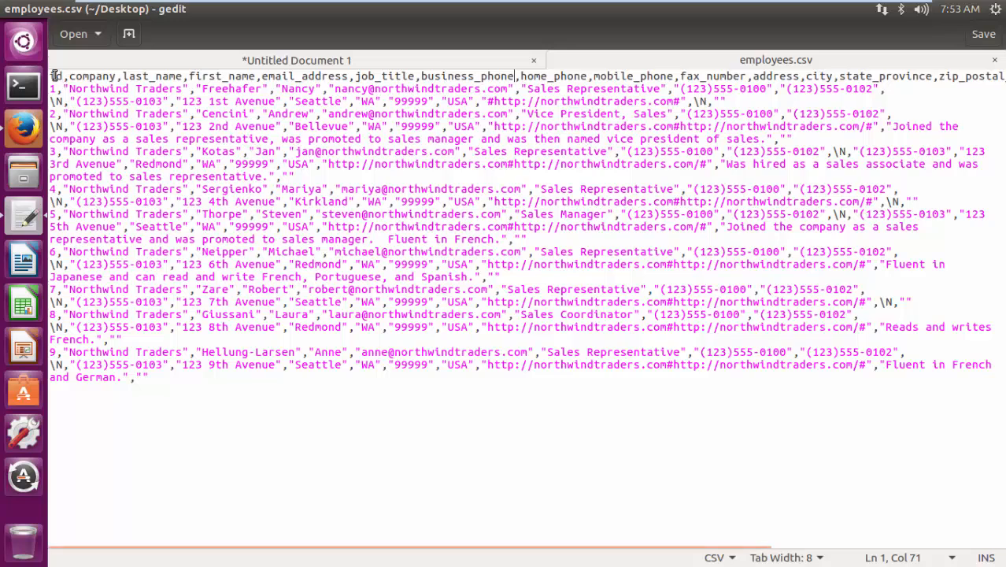
left_click_drag(50, 76, 514, 77)
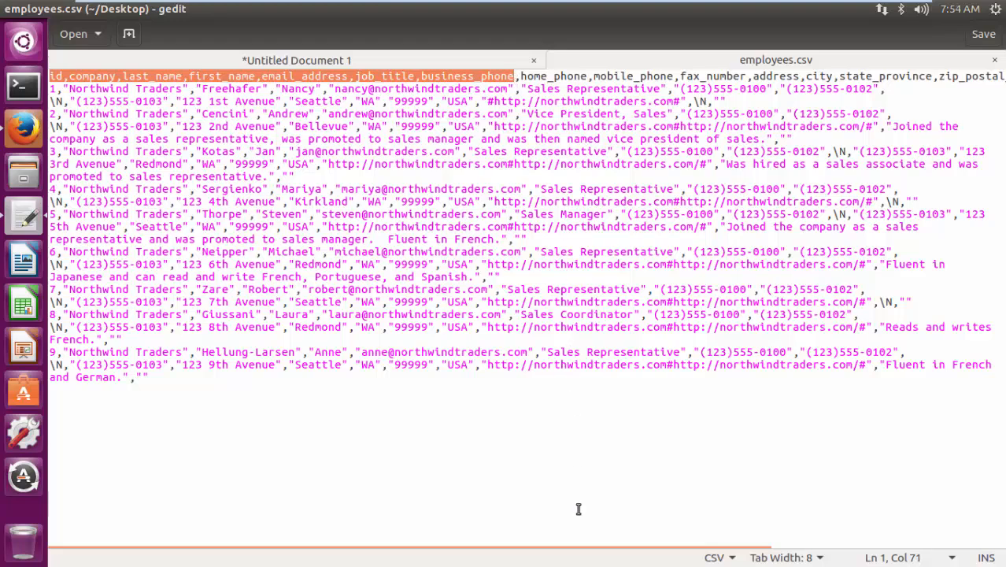
- View the remaining header fields of employees.csv through attachments, and return to the start of the lines
left_click_drag(572, 549, 953, 558)
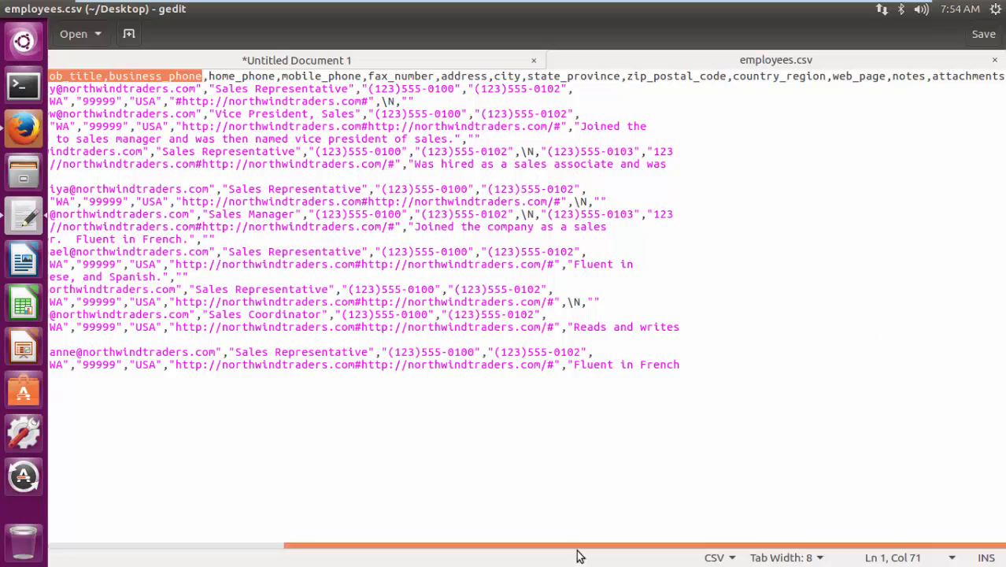
left_click_drag(574, 549, 366, 543)
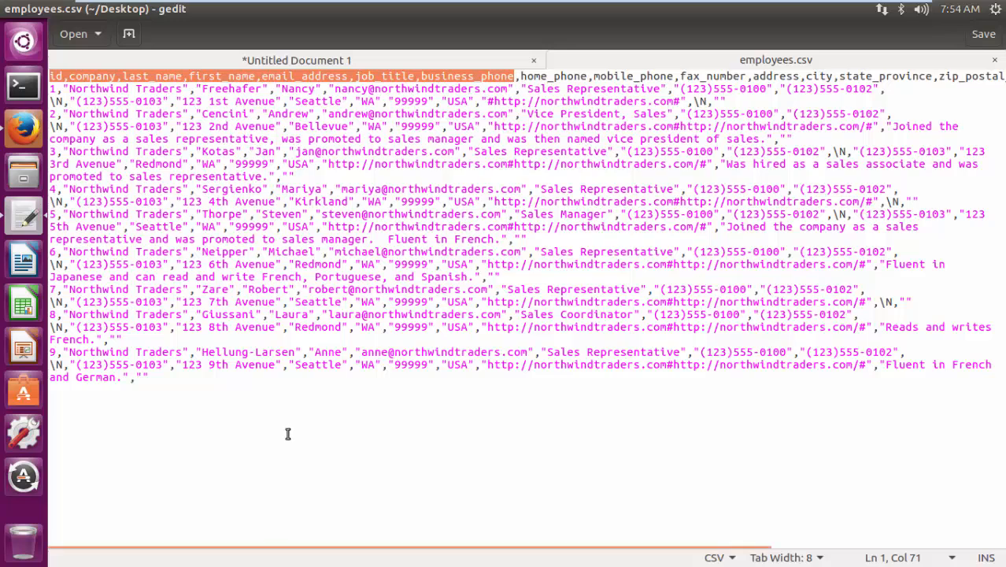
- Copy the whole LOAD CSV statement from the untitled gedit document and paste it into the Neo4j query editor in Firefox
left_click(140, 60)
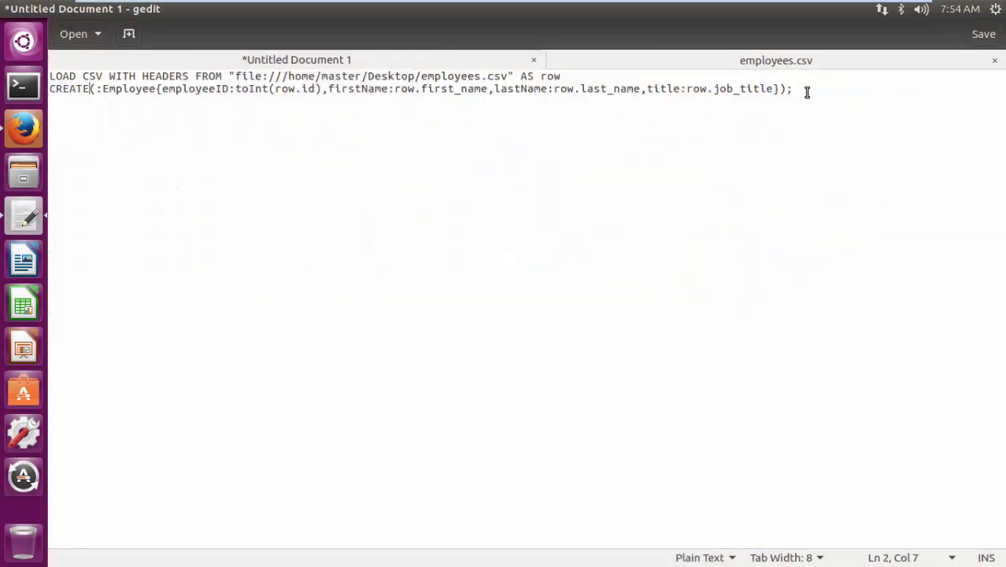
left_click_drag(807, 91, 49, 76)
key("ctrl+c")
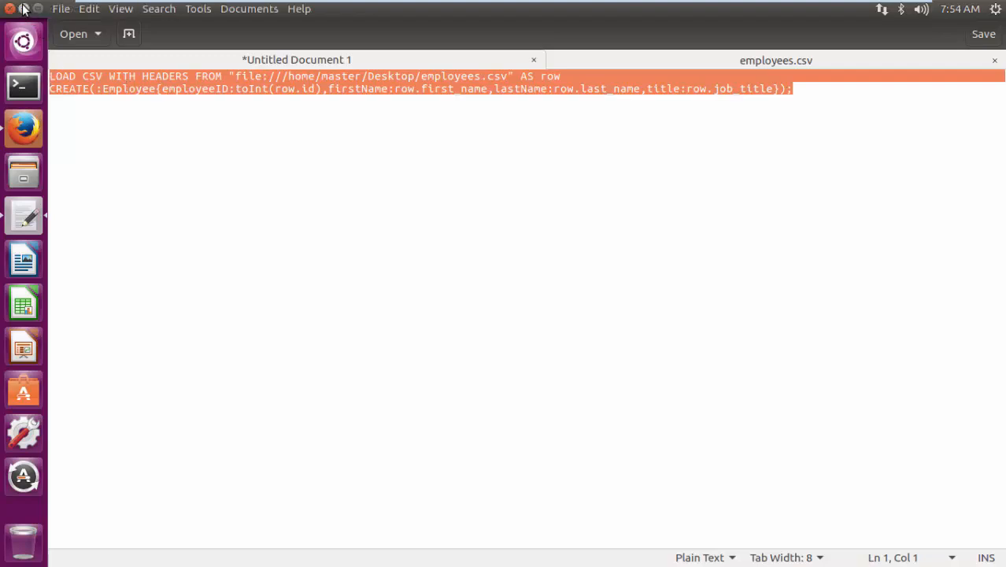
left_click(26, 9)
left_click(23, 126)
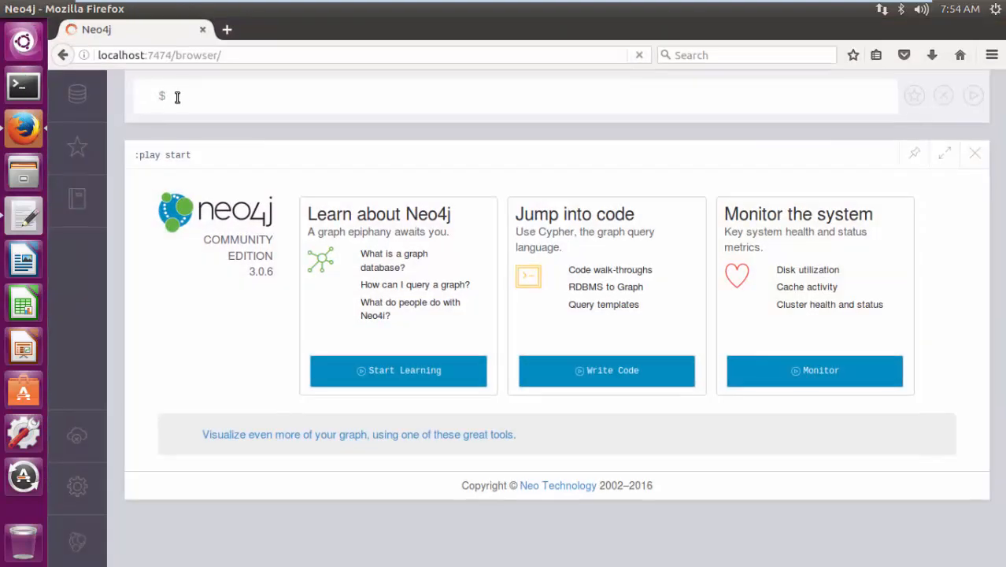
right_click(181, 93)
left_click(207, 161)
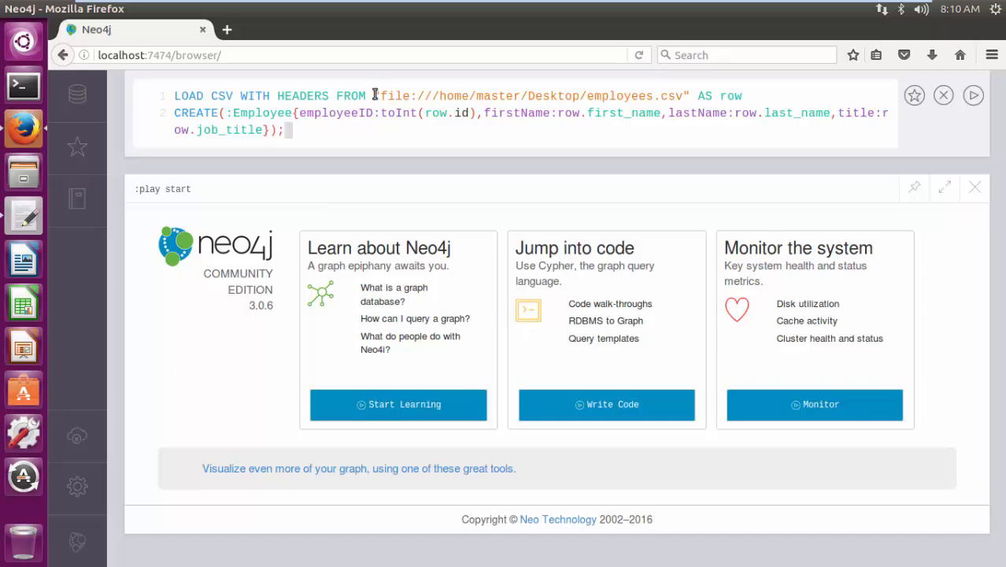
- Examine the query's parts: the file URL, WITH HEADERS, the AS row alias and the toInt(row.id) conversion
left_click_drag(375, 93, 690, 92)
left_click(752, 96)
left_click_drag(241, 95, 330, 95)
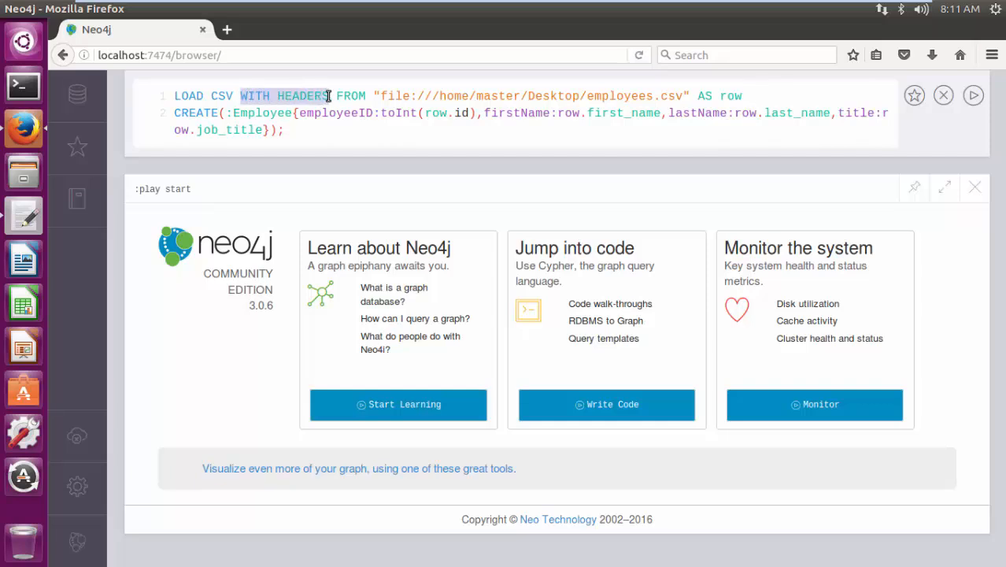
left_click(345, 100)
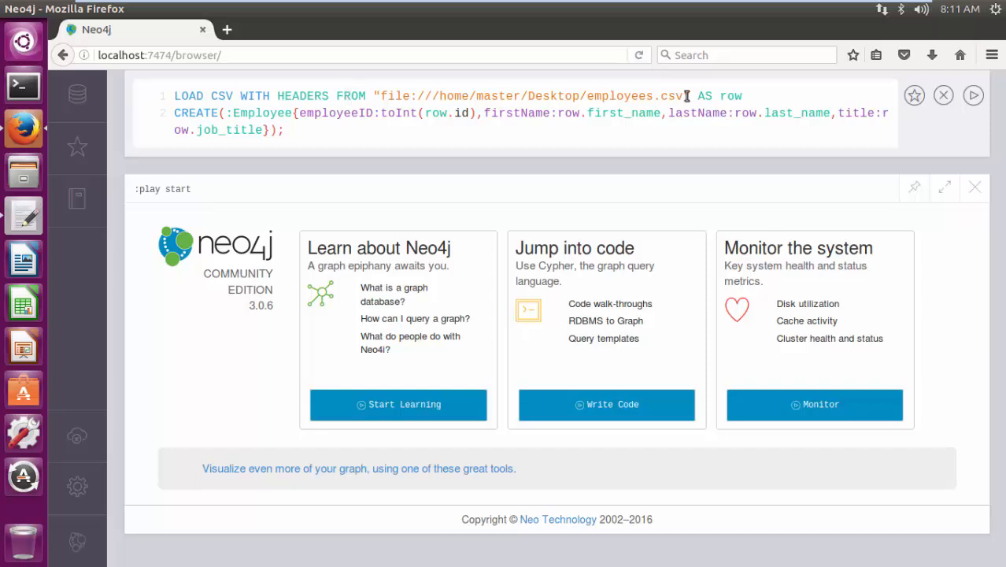
left_click_drag(696, 96, 709, 96)
left_click_drag(720, 95, 741, 96)
left_click_drag(785, 116, 777, 117)
left_click(316, 130)
left_click_drag(381, 112, 472, 131)
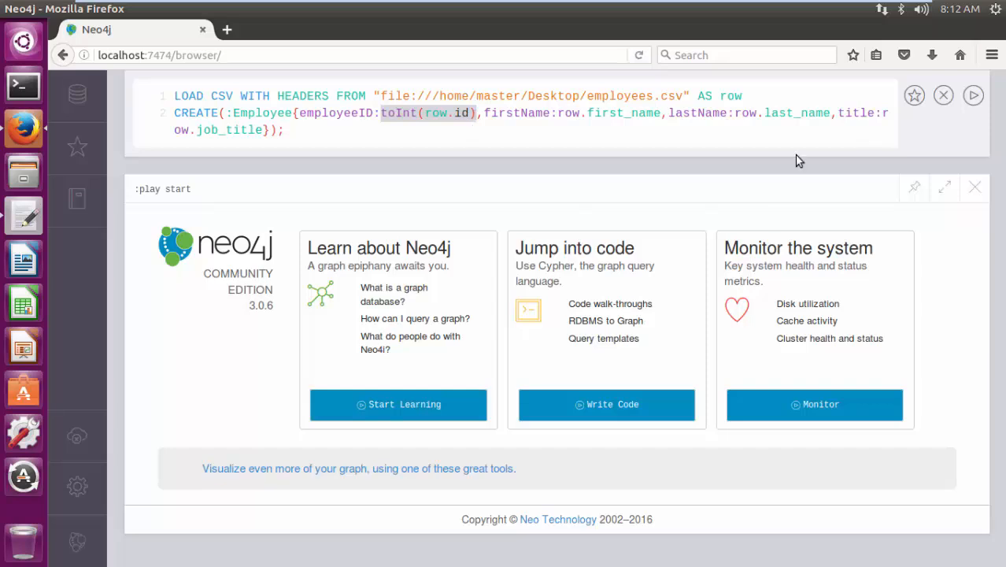
- Run the LOAD CSV query and display the Employee nodes as a graph, with the database information closed
left_click(974, 95)
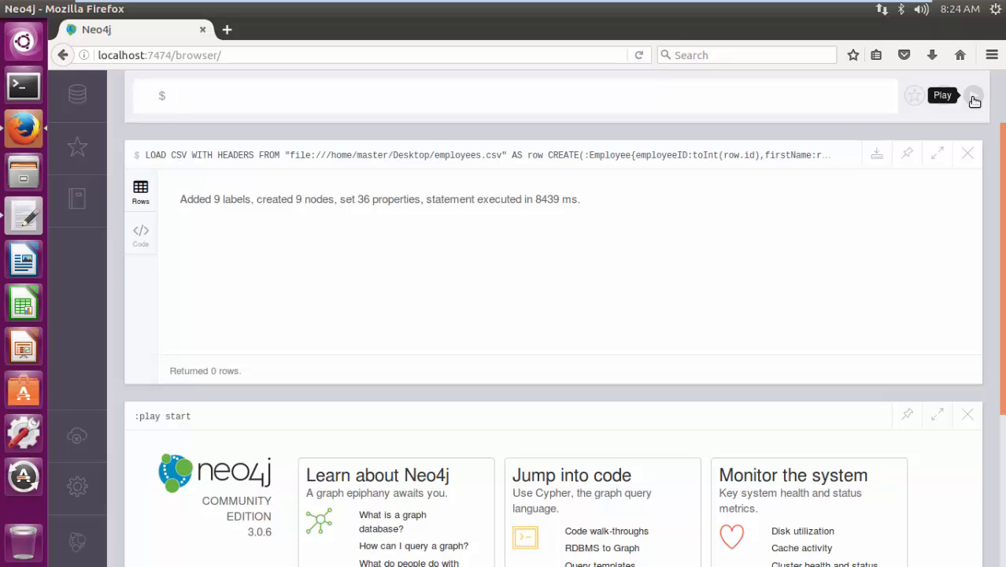
left_click(77, 94)
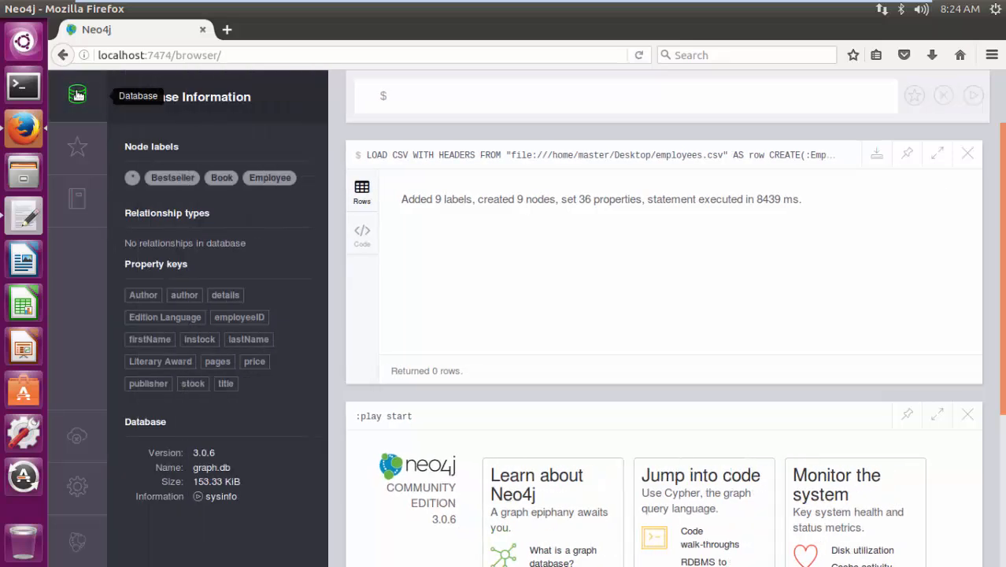
left_click(270, 178)
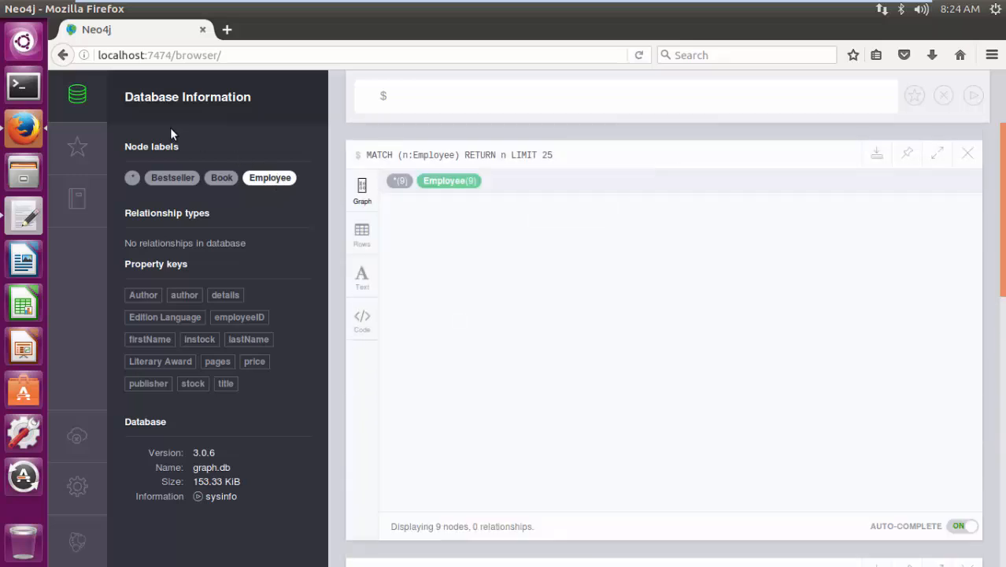
left_click(72, 93)
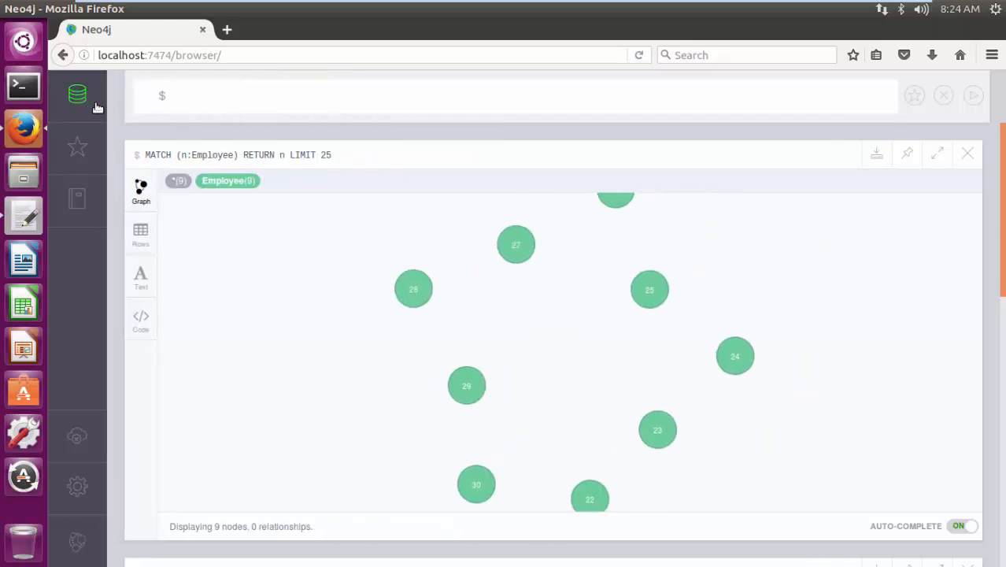
- Inspect the properties of Employee nodes 28, 29, 30 and 22 in the fullscreen graph, and exit fullscreen
left_click(935, 159)
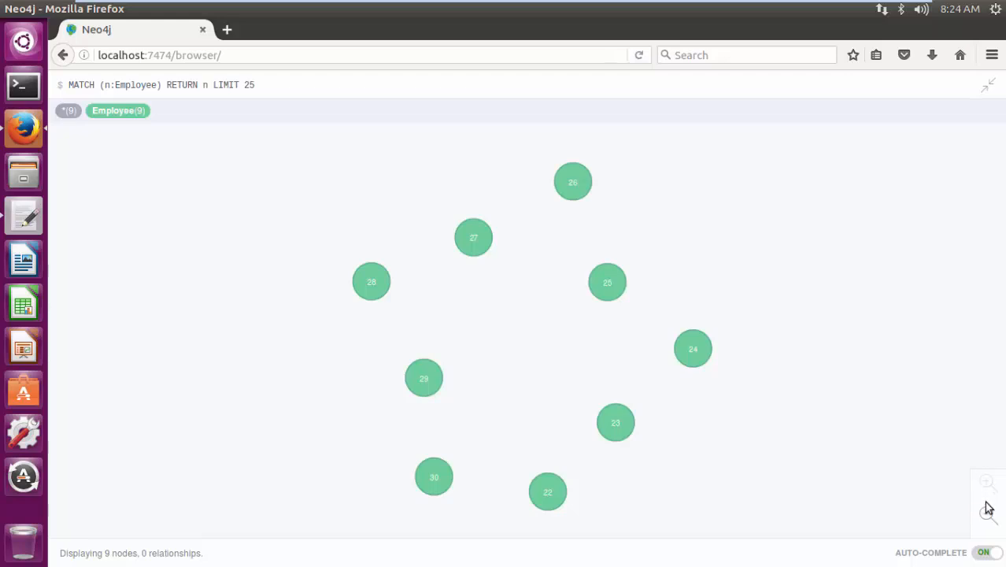
mouse_move(377, 282)
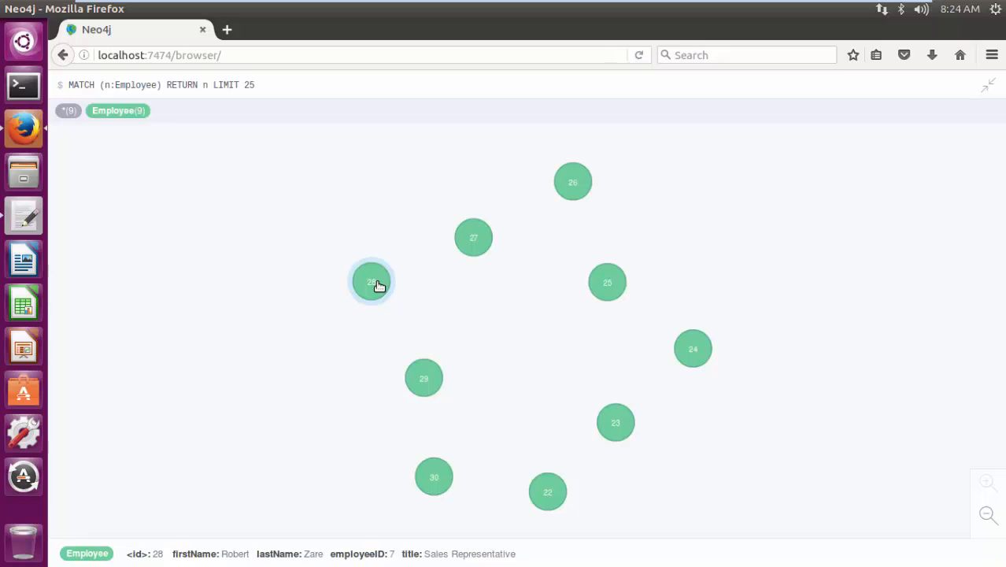
mouse_move(422, 380)
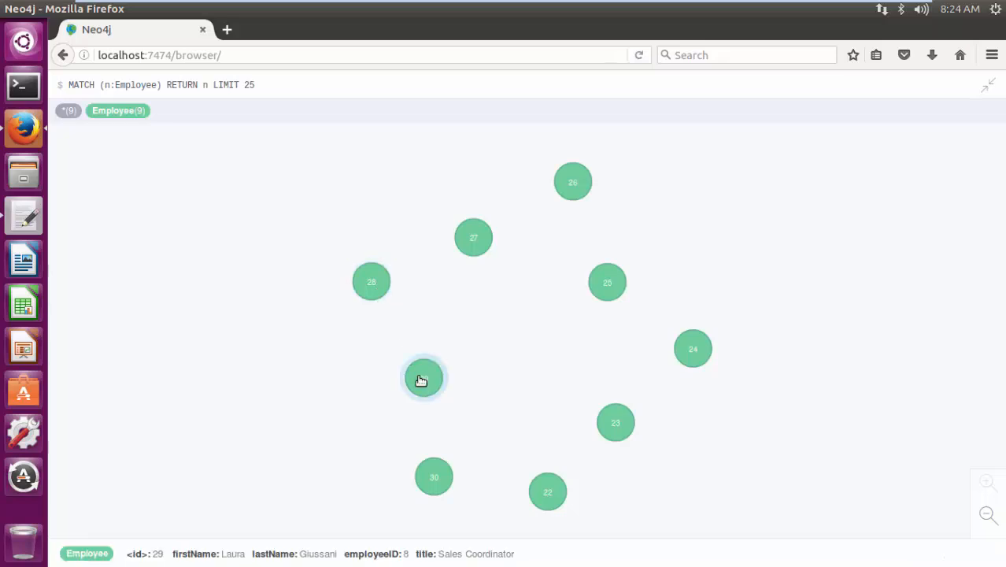
mouse_move(436, 478)
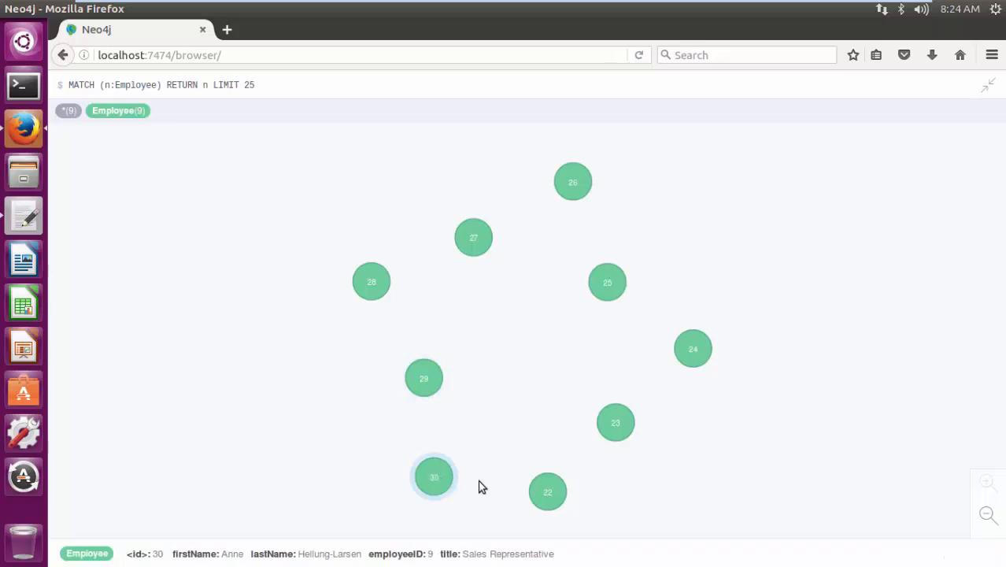
mouse_move(554, 492)
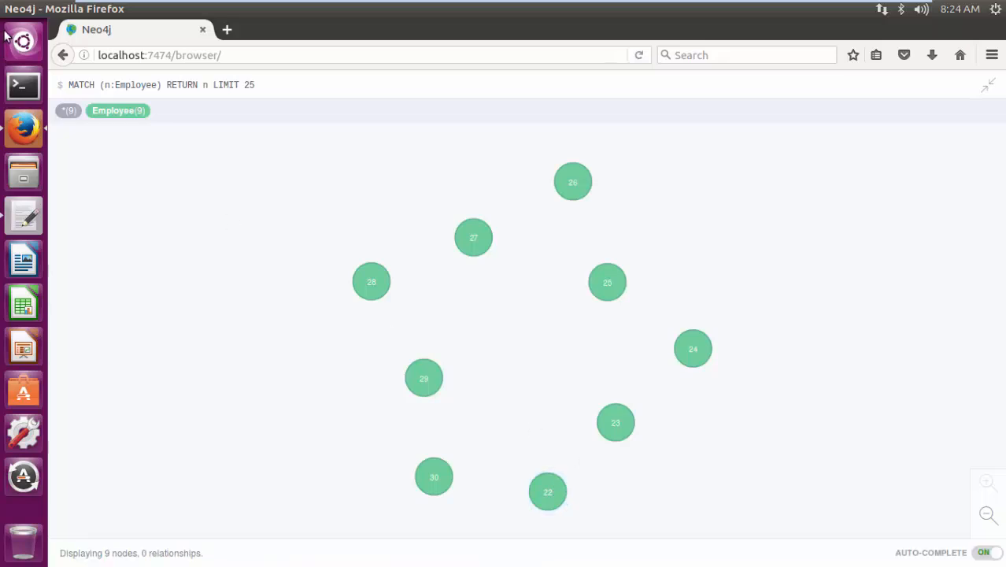
left_click(992, 86)
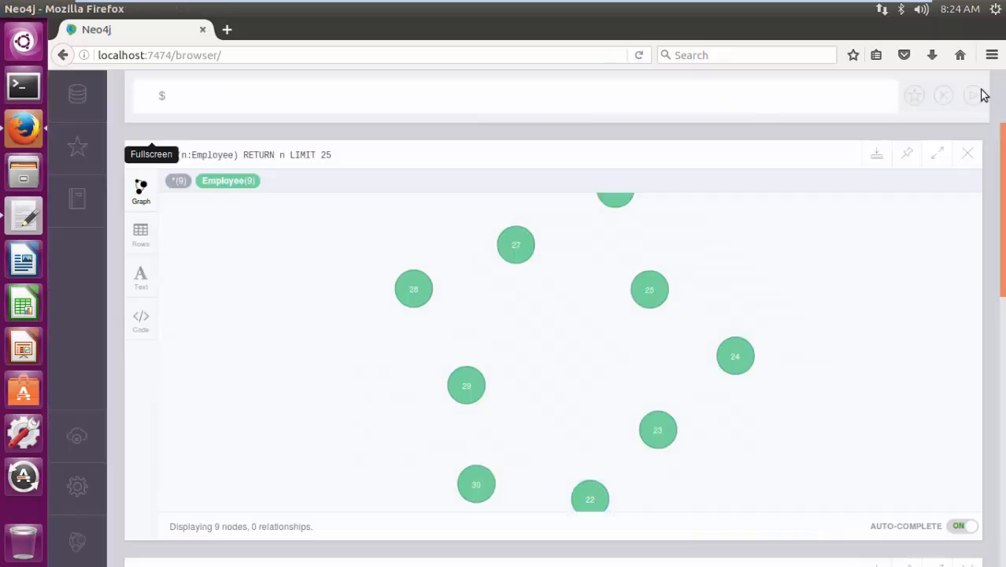
- Minimize Firefox and open a maximized terminal window
left_click(24, 9)
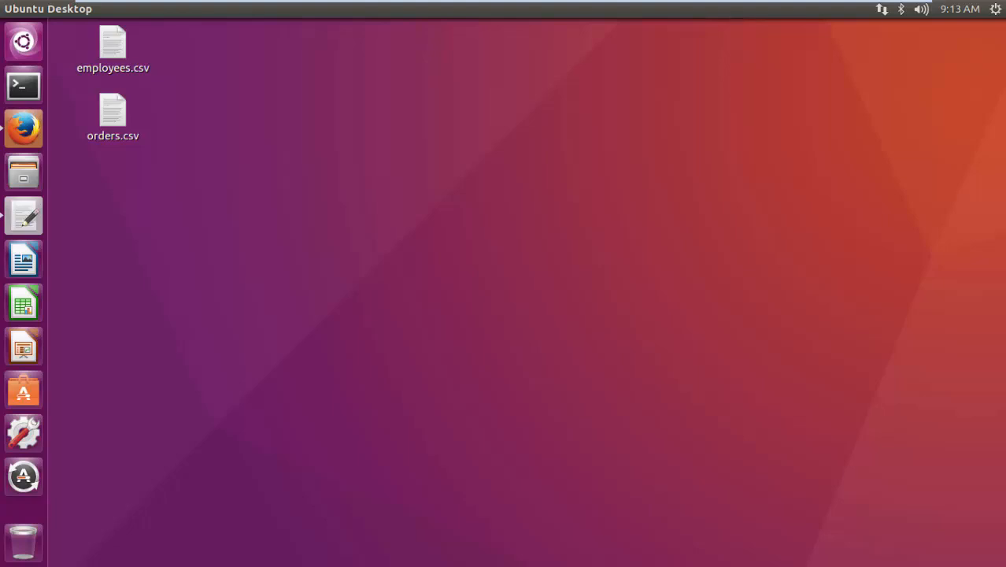
left_click(22, 88)
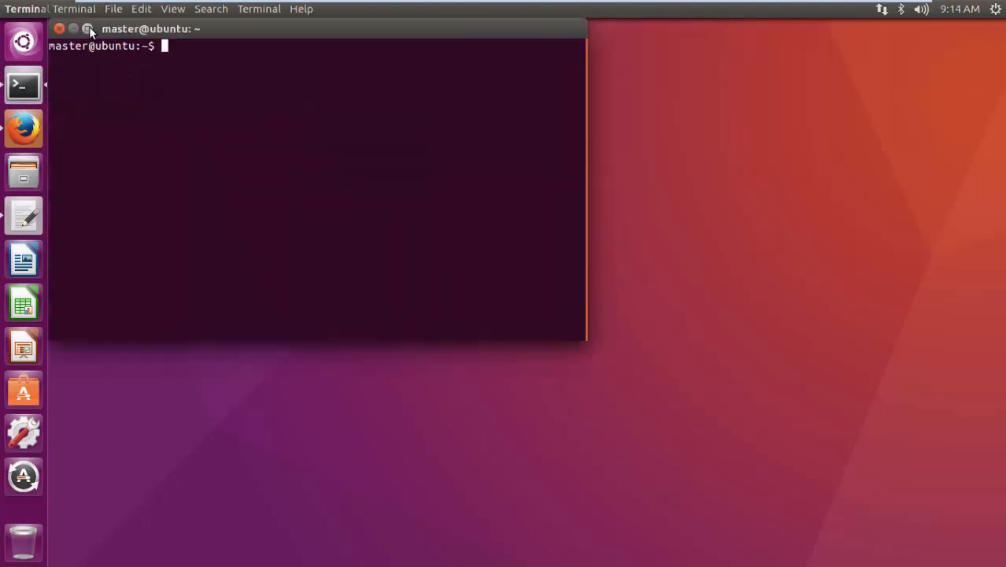
left_click(88, 28)
- Open the Neo4j configuration file with sudo gedit /etc/neo4j/neo4j.conf, entering the sudo password
type("s")
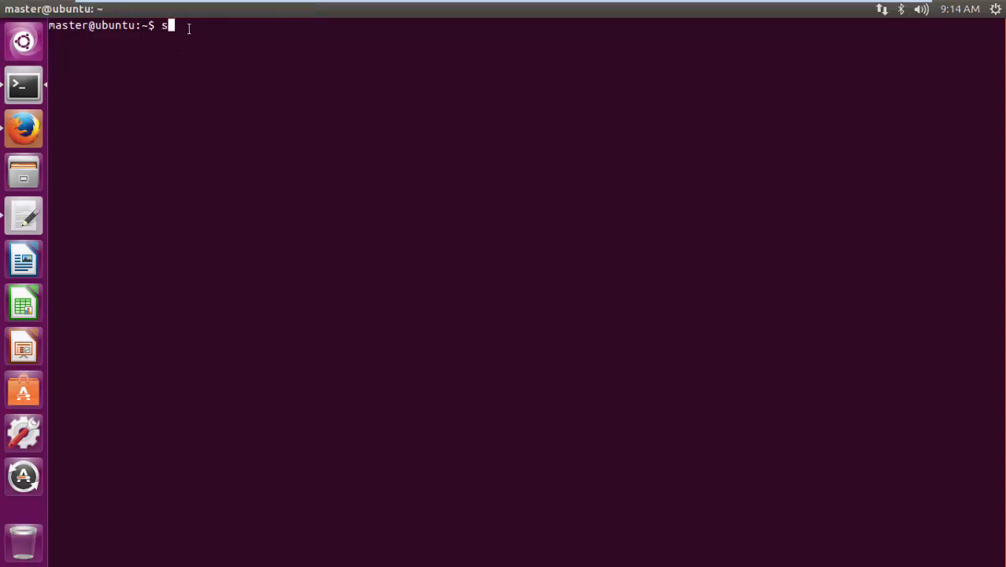
type("udo gedit ")
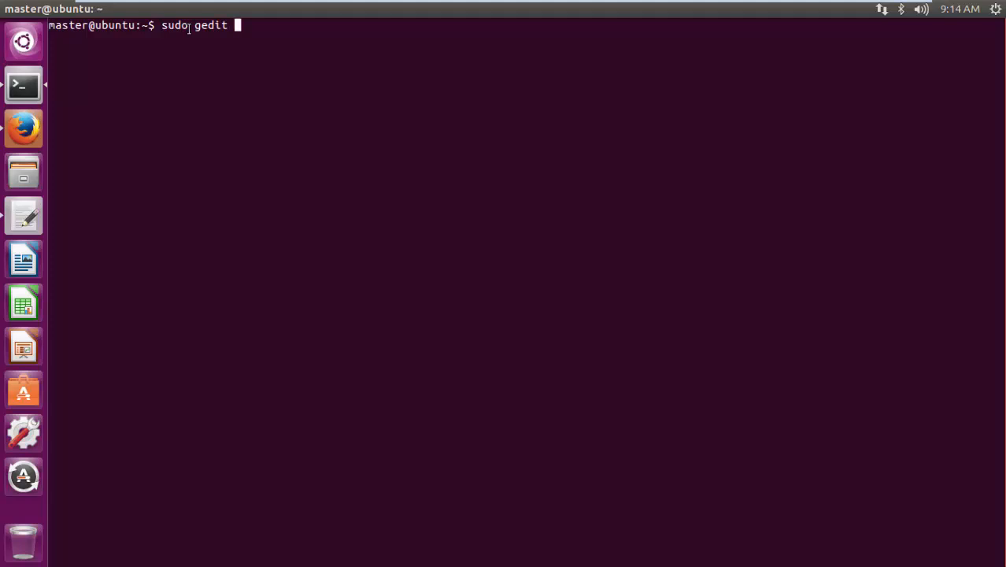
type("/etc/neo4j/neo4j")
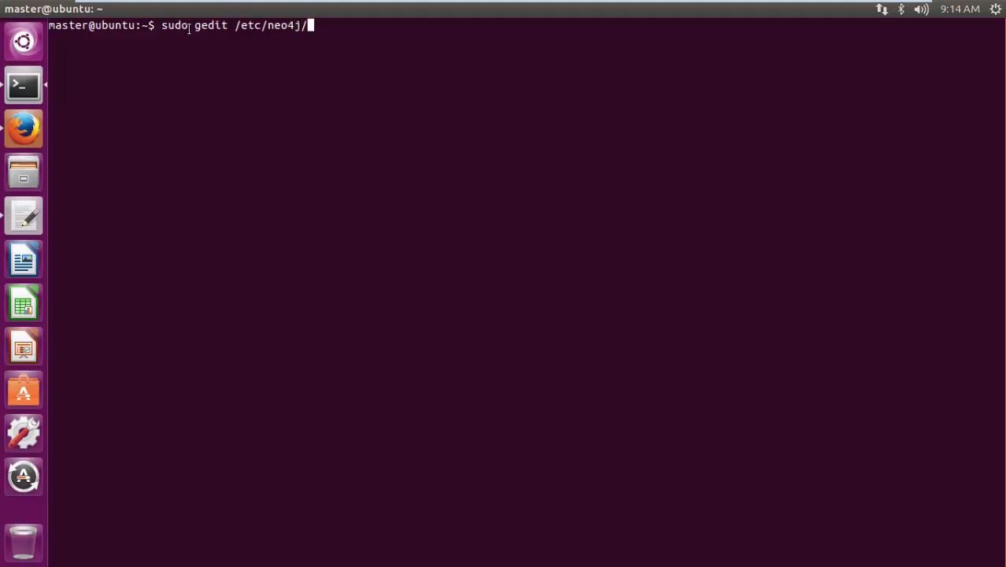
type(".conf")
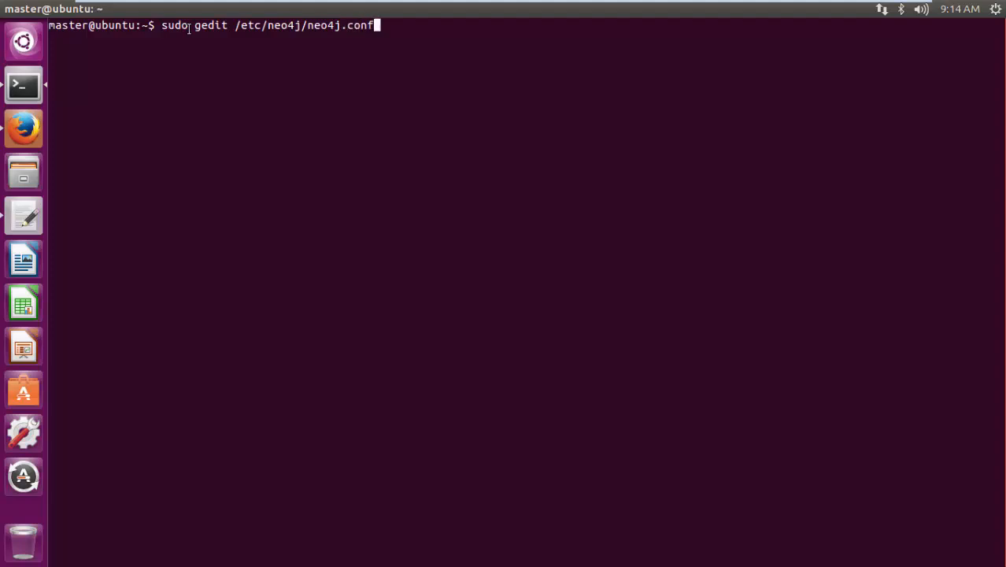
key("Return")
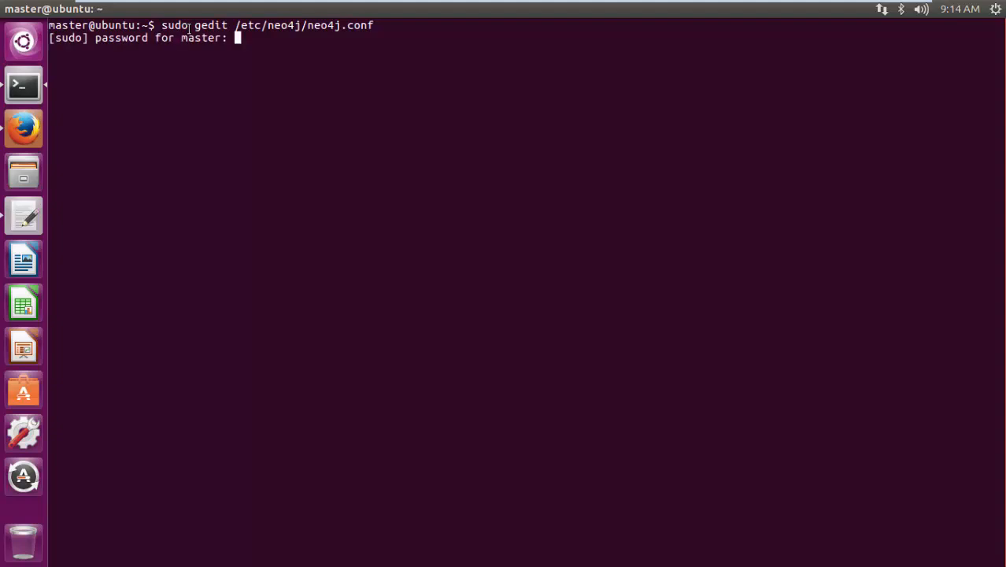
key("Return")
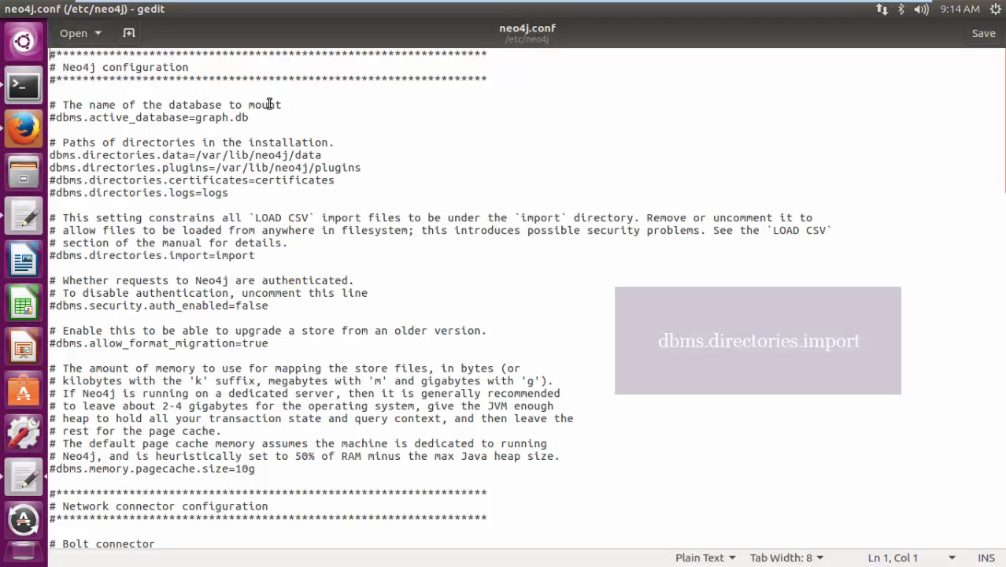
- Find dbms.directories.import in neo4j.conf and uncomment the line dbms.directories.import=import
key("ctrl+f")
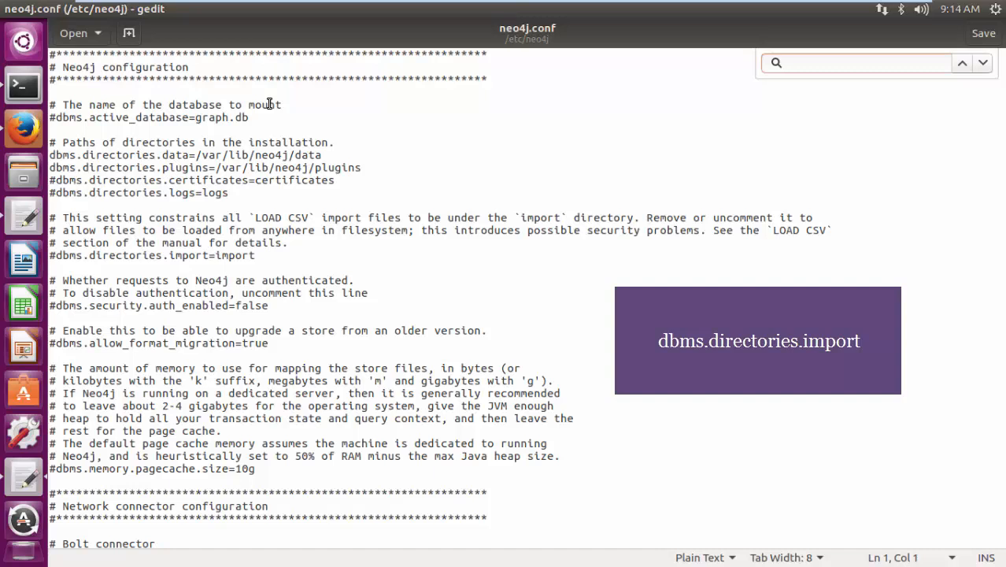
type("dbms")
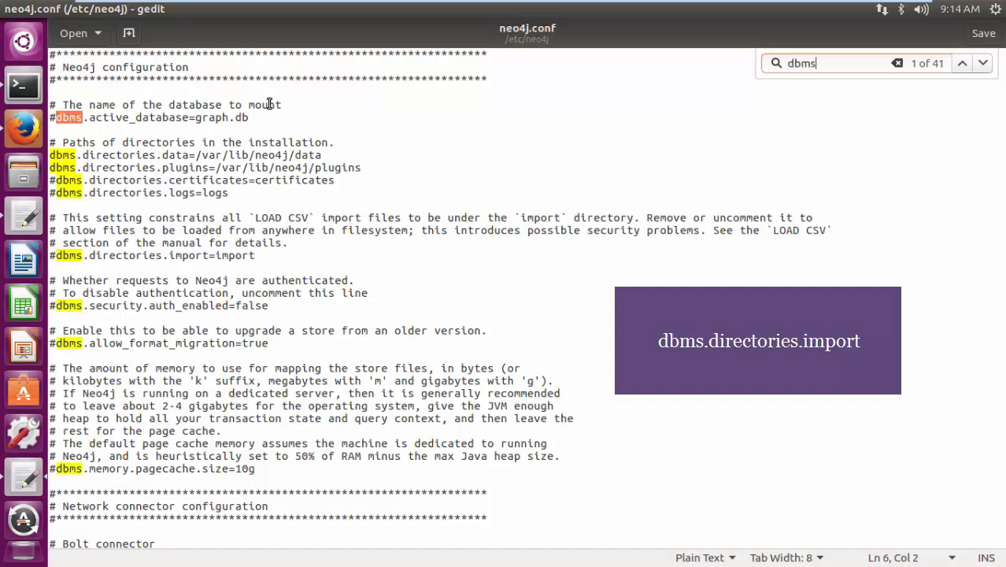
type(".dir")
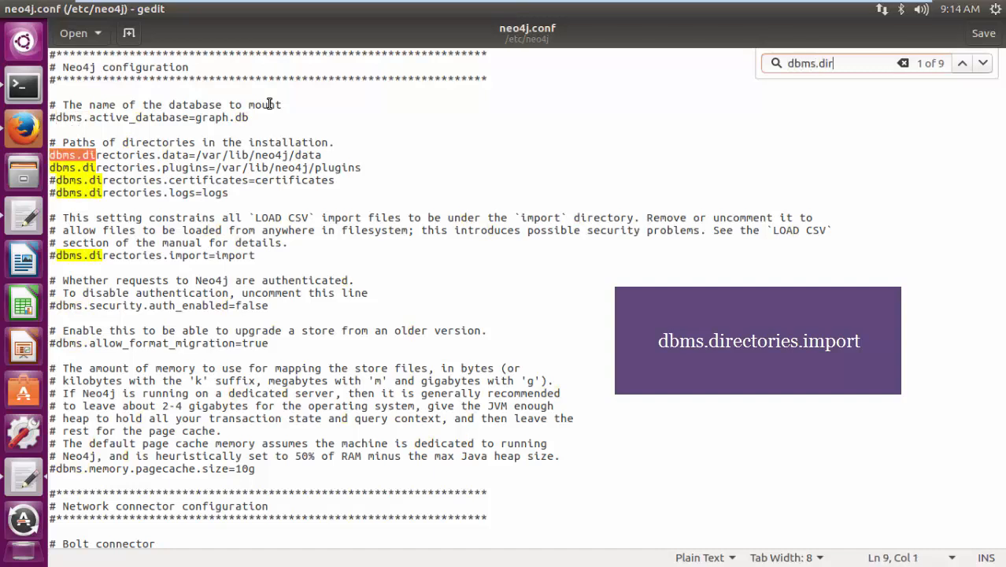
type("ectories")
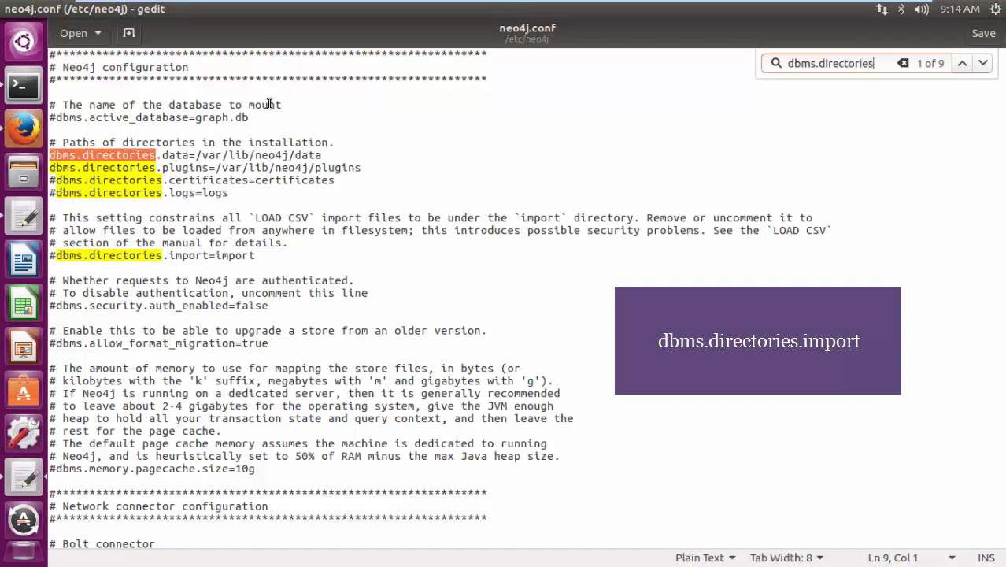
type(".im")
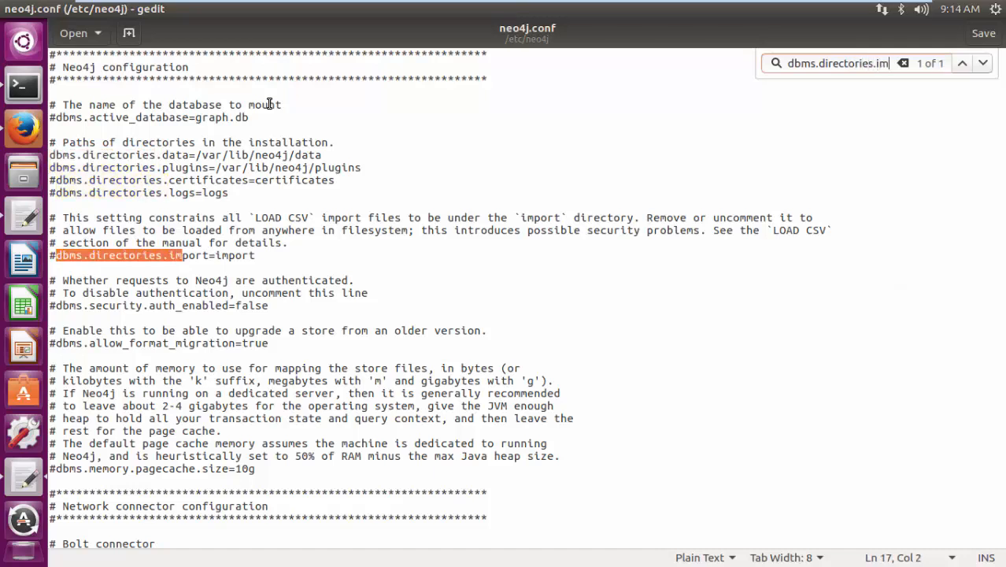
type("port")
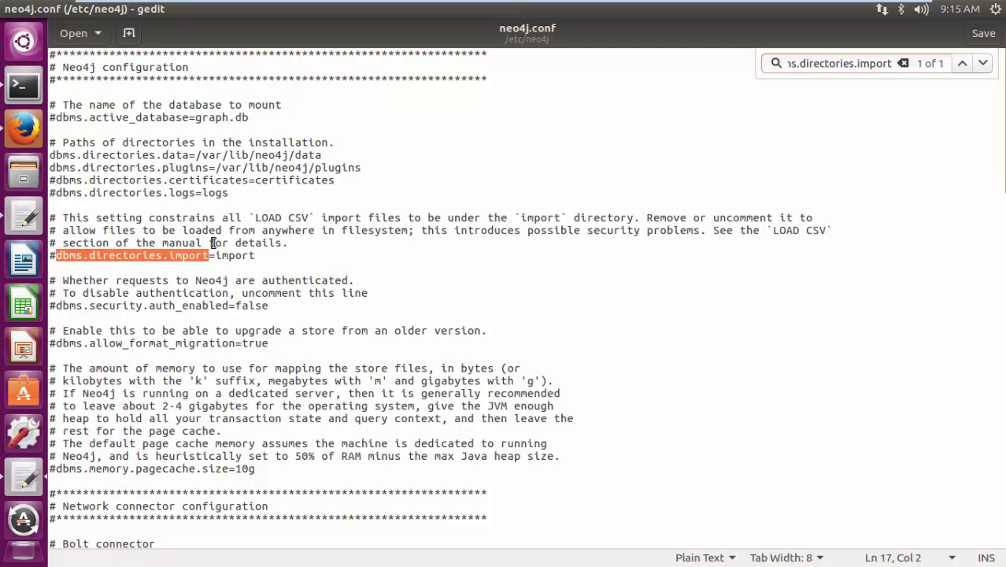
left_click_drag(255, 256, 58, 256)
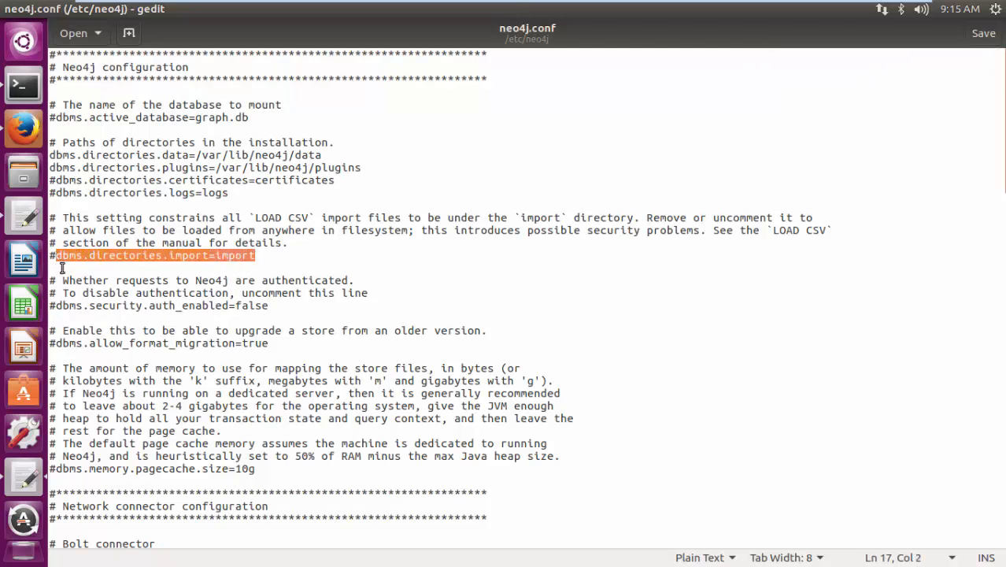
left_click(57, 261)
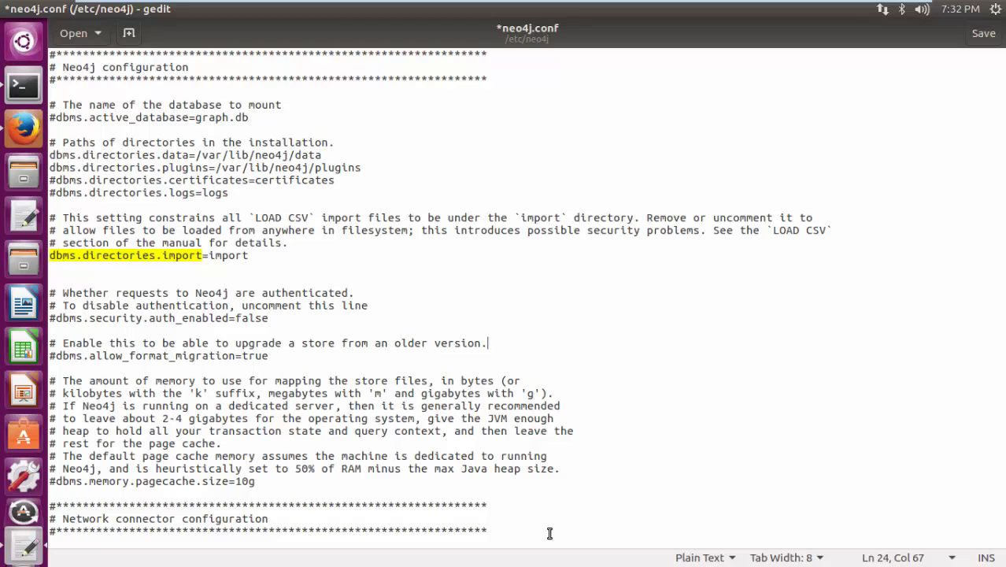
- Set dbms.directories.import to /var/lib/neo4j/import in neo4j.conf
left_click_drag(251, 257, 208, 257)
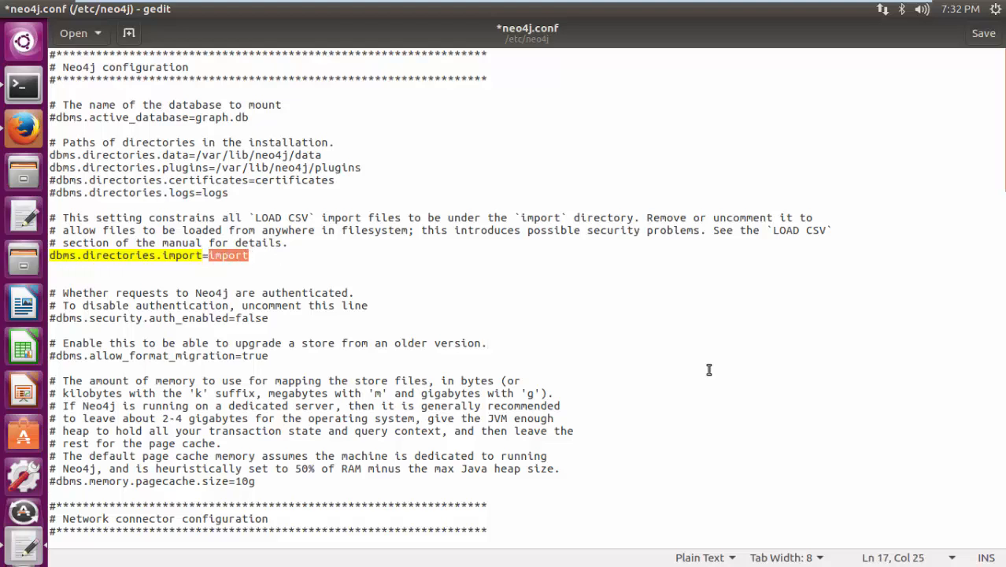
type("/var")
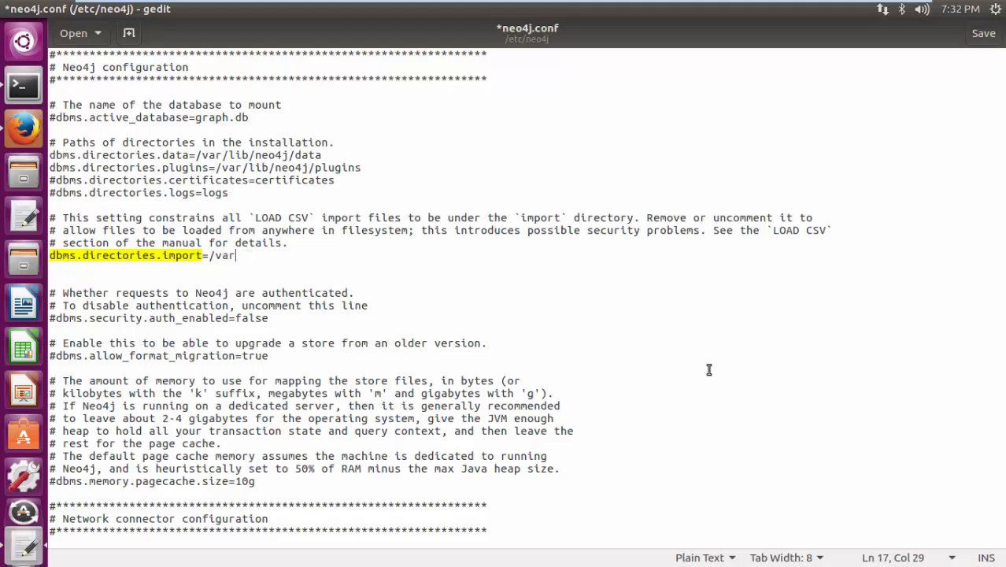
type("/lib/neorj")
key("BackSpace")
key("BackSpace")
type("4j/")
type("import")
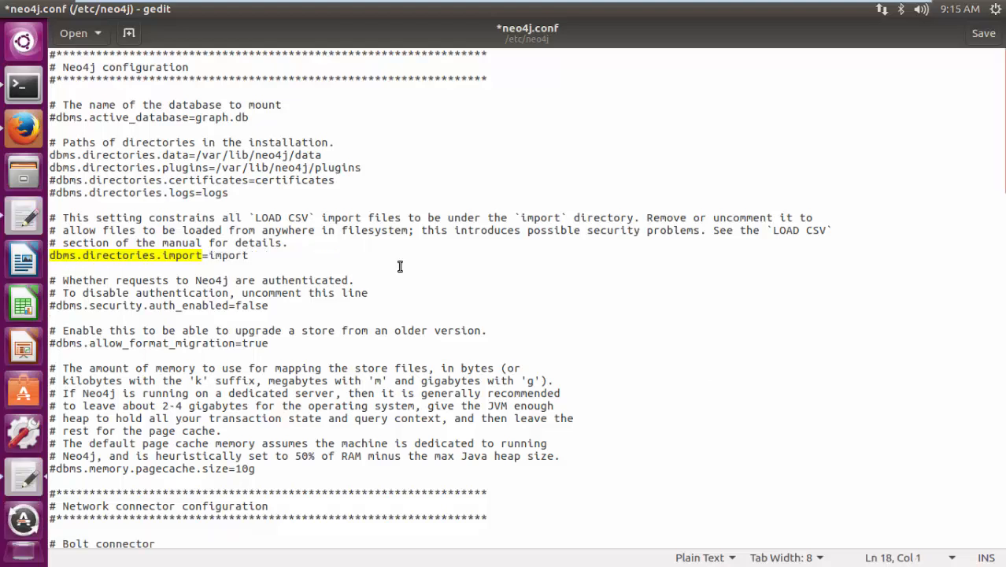
- Search neo4j.conf for dbms.security.allow to locate the setting for CSV import from file URLs
key("ctrl+f")
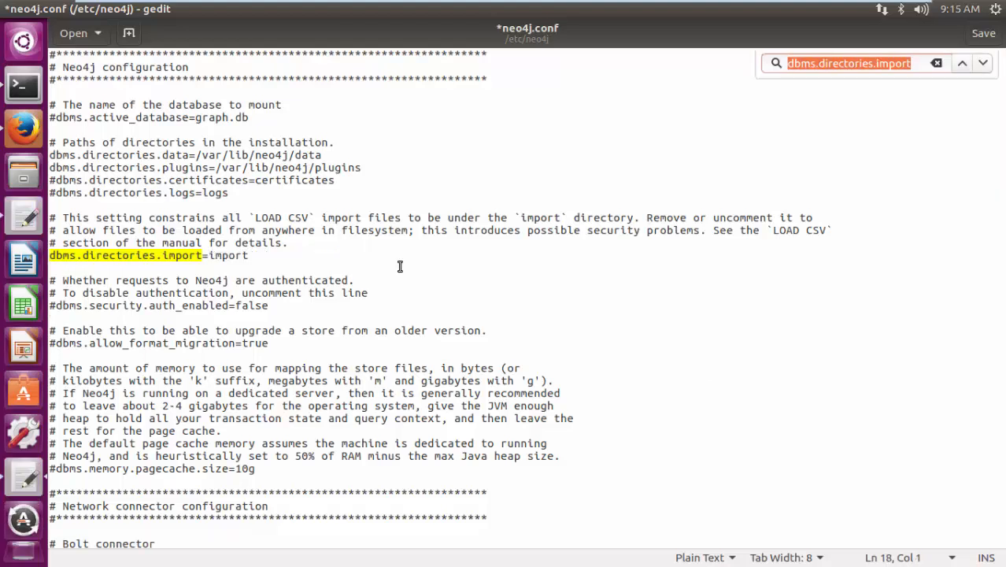
type("dbms")
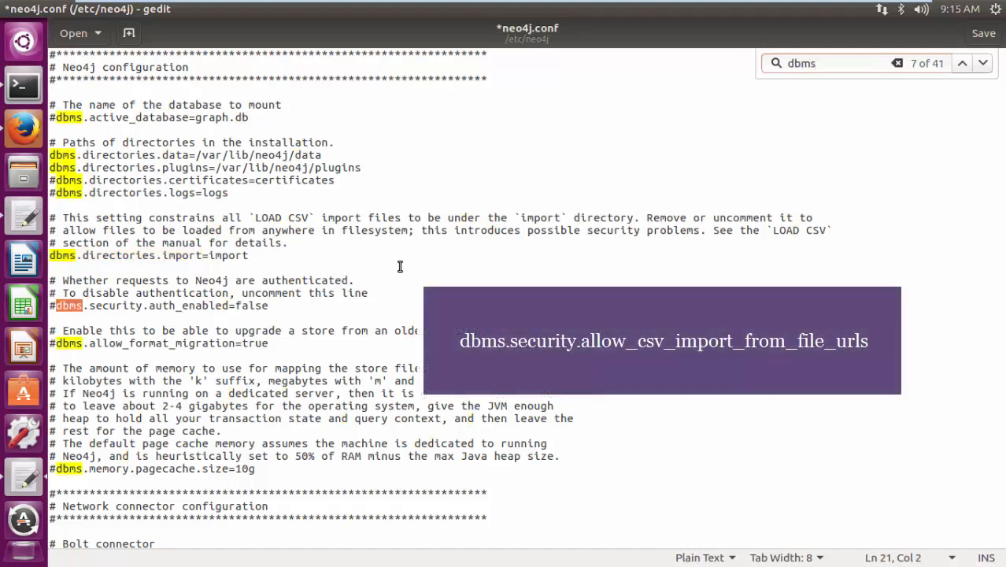
type(".security")
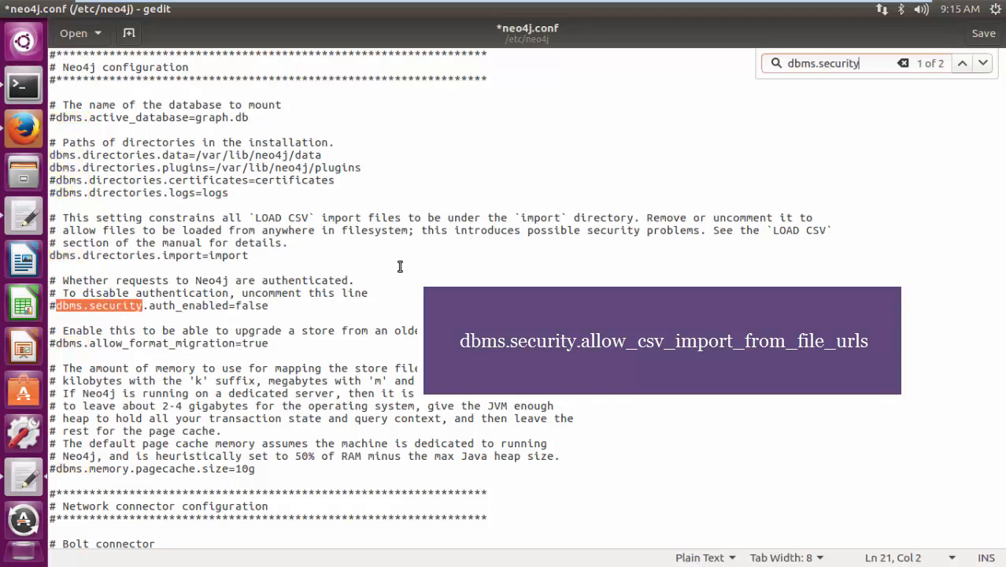
type(".allow")
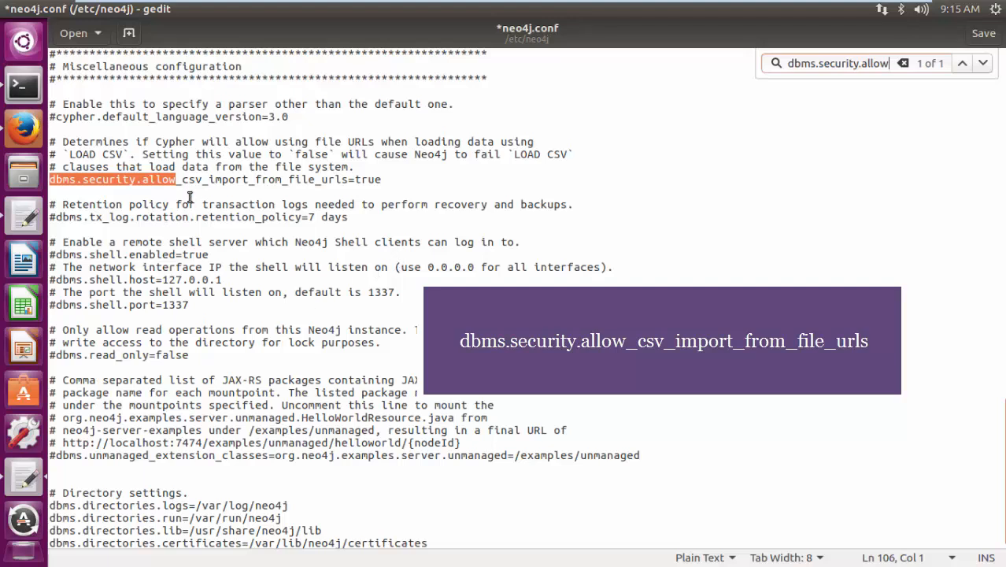
- Comment out the line dbms.security.allow_csv_import_from_file_urls=true, then save neo4j.conf and close it
left_click_drag(182, 180, 387, 180)
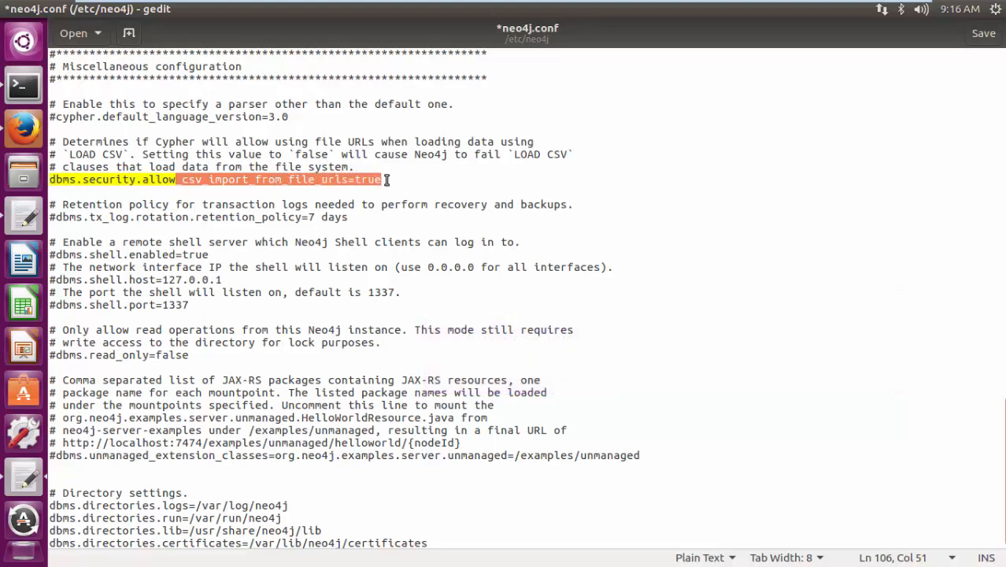
left_click(385, 179)
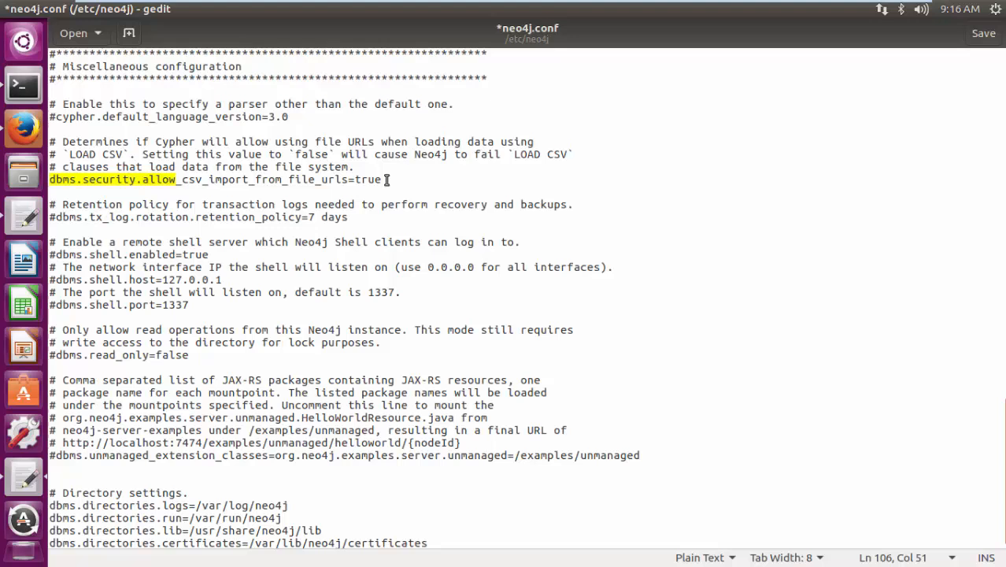
left_click(52, 181)
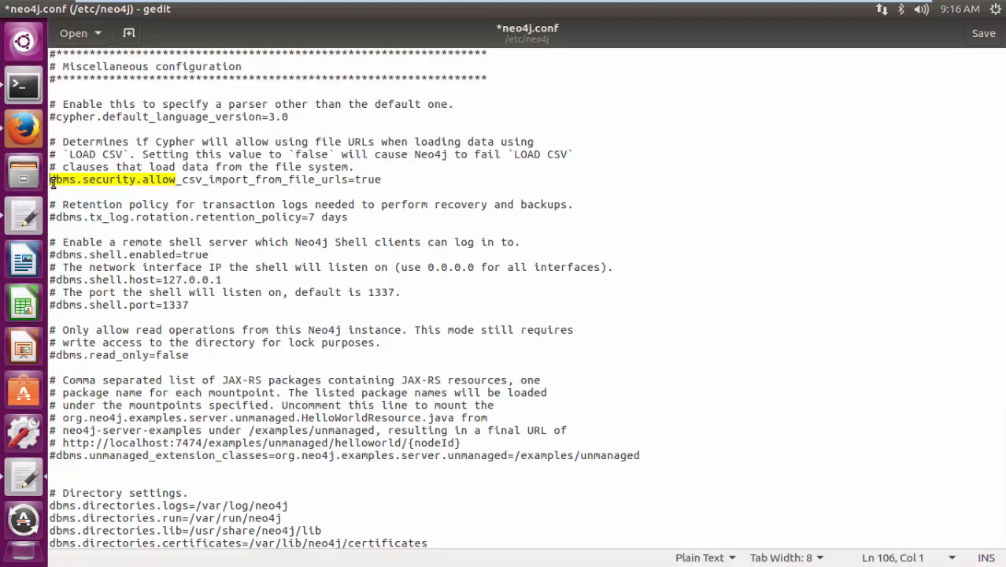
type("#")
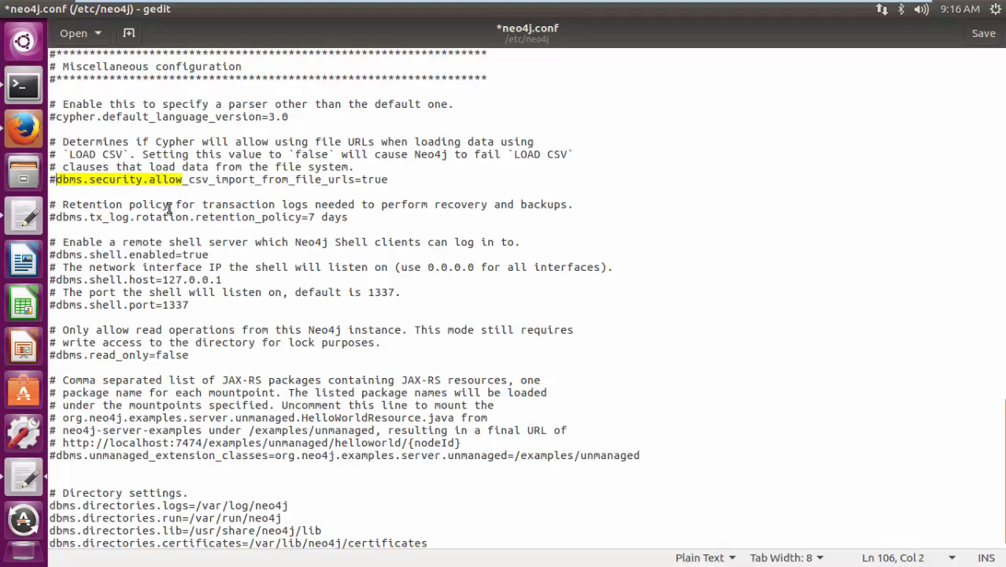
key("ctrl+s")
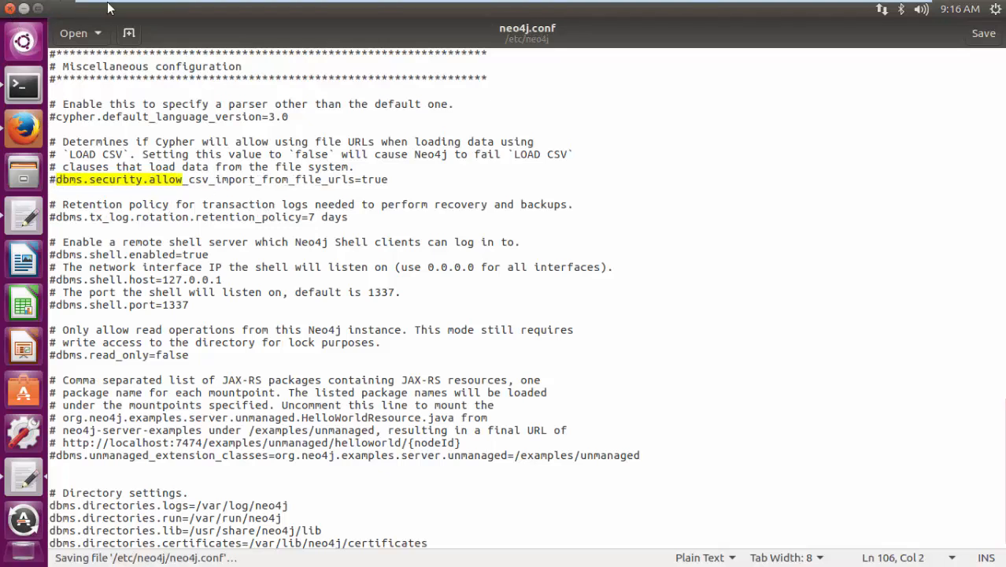
left_click(11, 8)
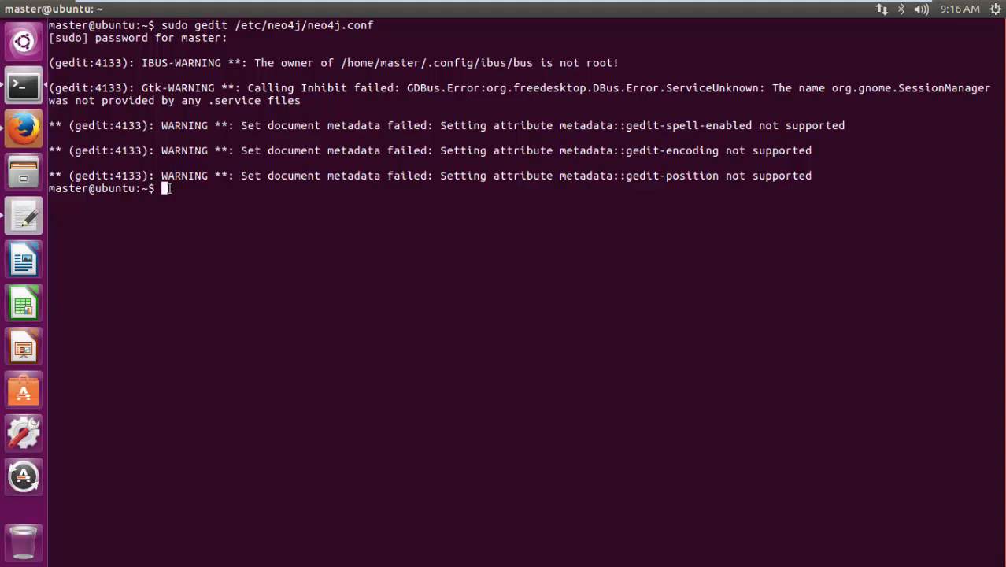
- Restart the Neo4j service with sudo service neo4j restart and minimize the terminal
key("Up")
key("Up")
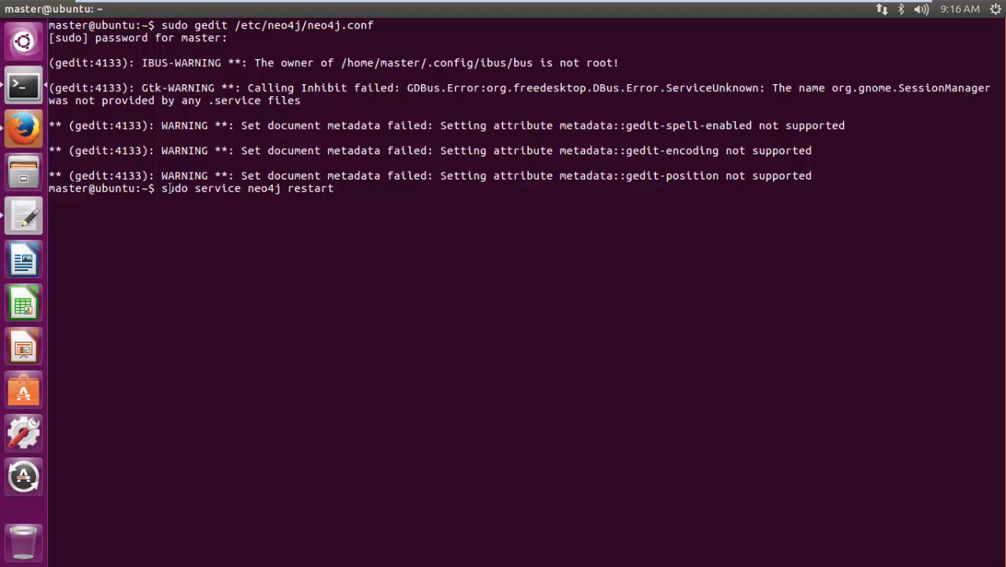
key("Return")
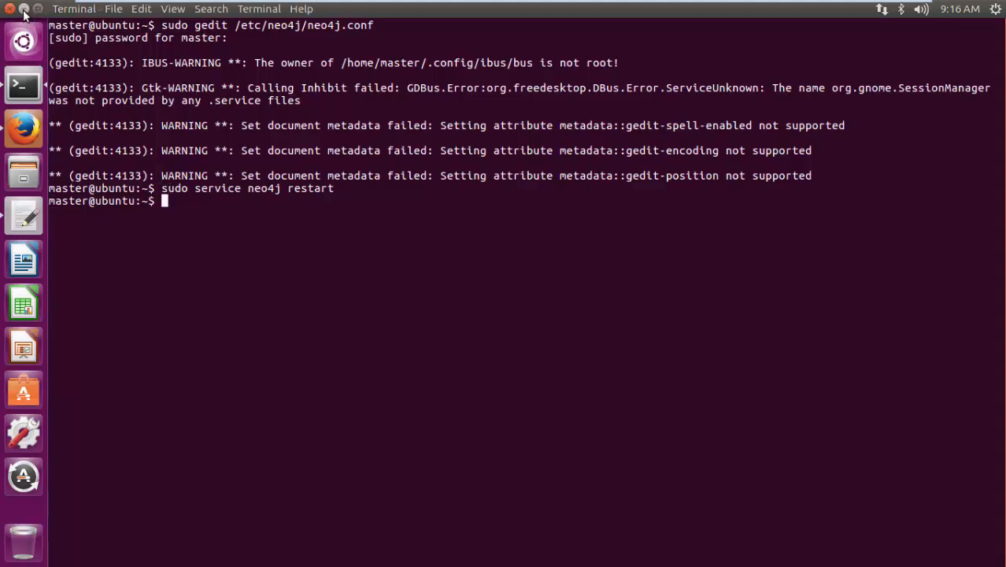
left_click(23, 9)
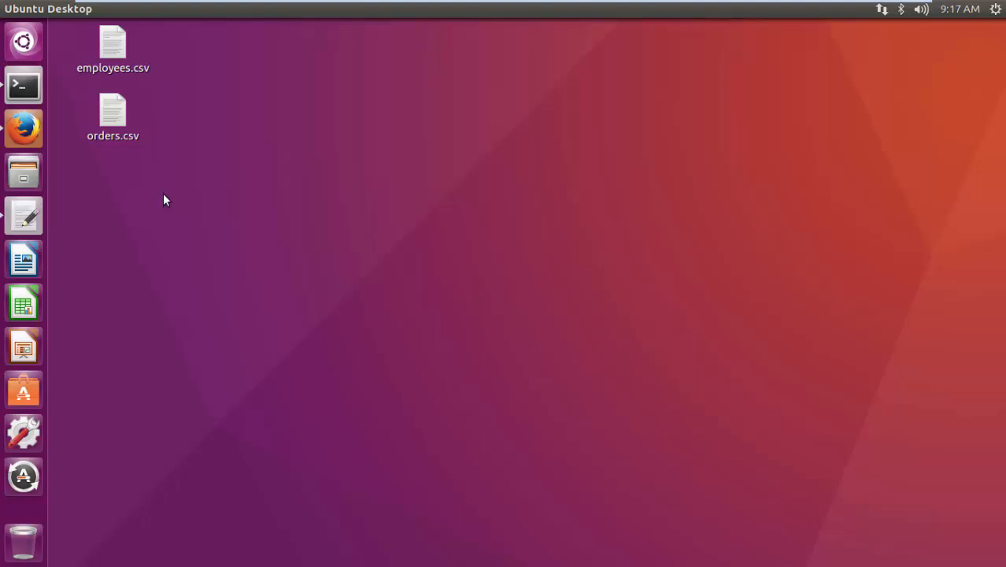
- Select orders.csv on the desktop, return to the terminal and clear its screen
left_click(117, 136)
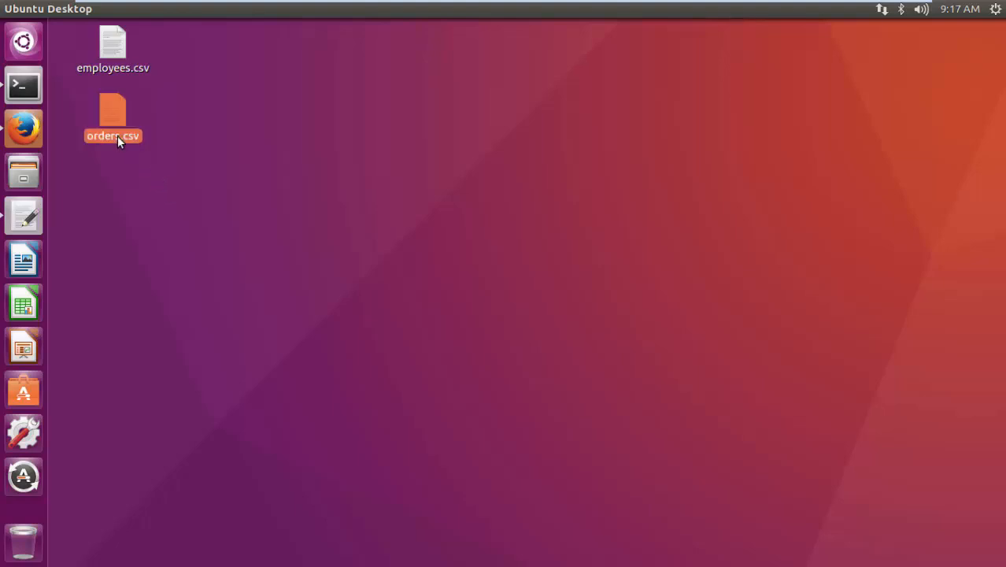
left_click(23, 88)
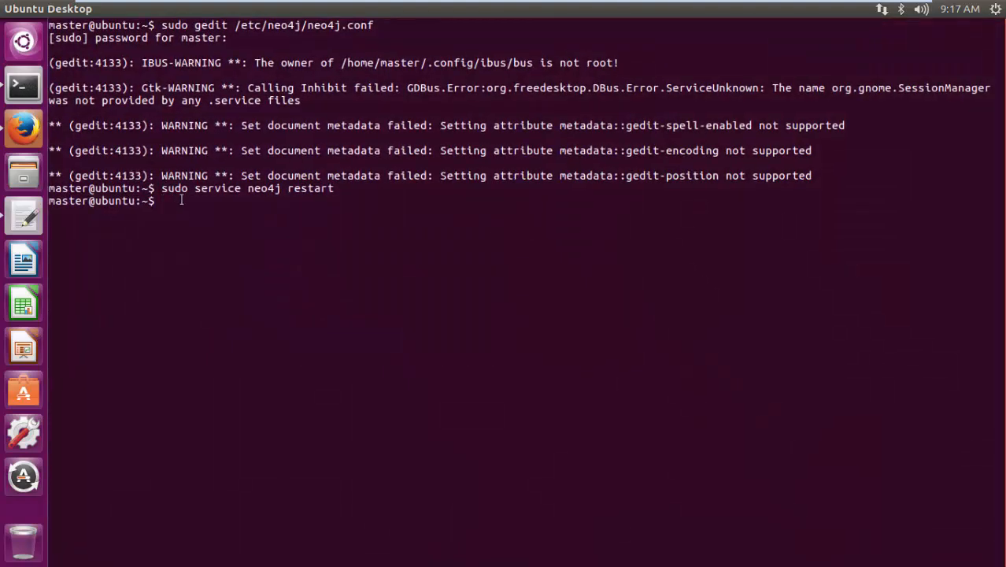
type("clear")
key("Return")
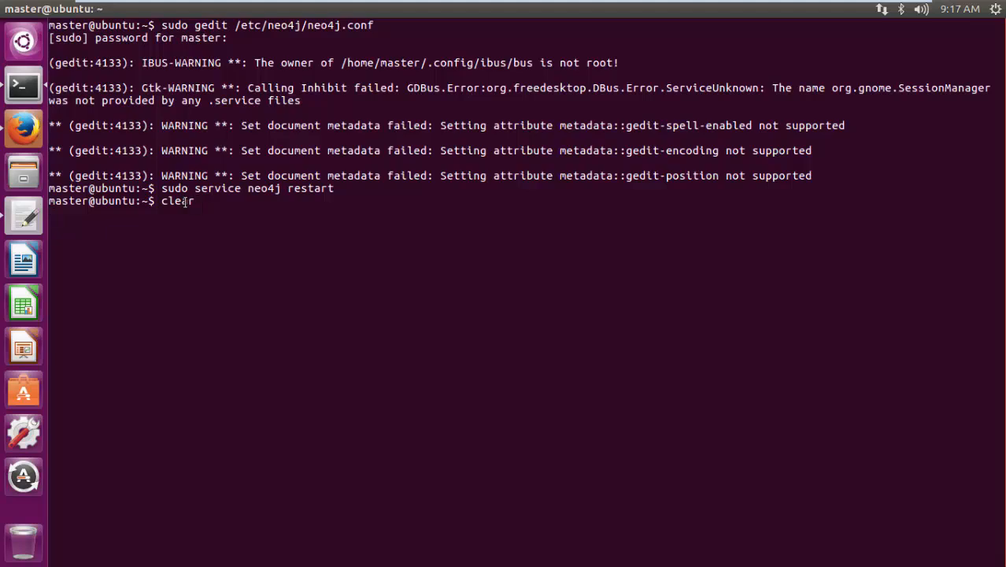
- Start a sudo cp command and insert the path of the desktop file orders.csv as its source
type("sudo")
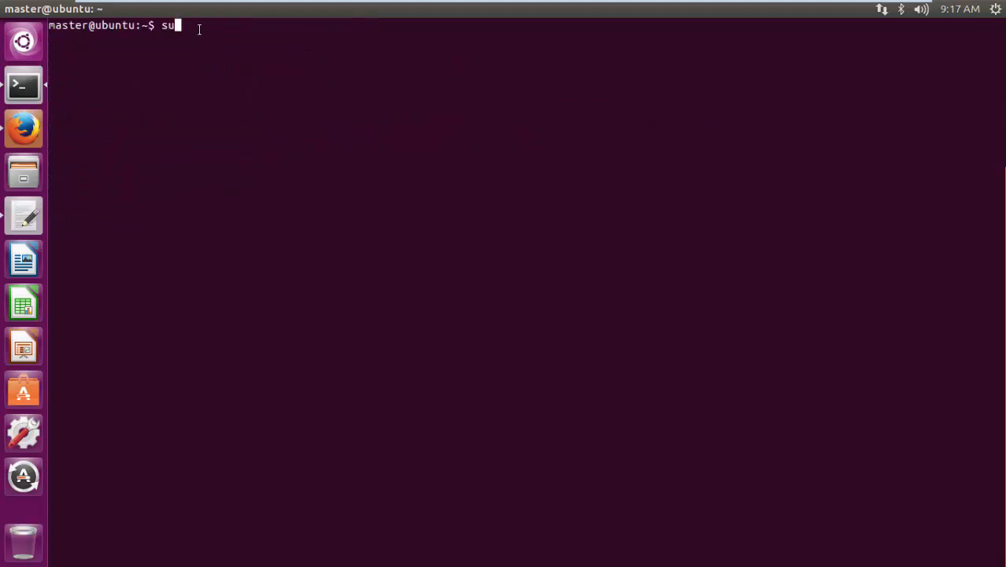
type(" cp")
left_click_drag(321, 7, 901, 230)
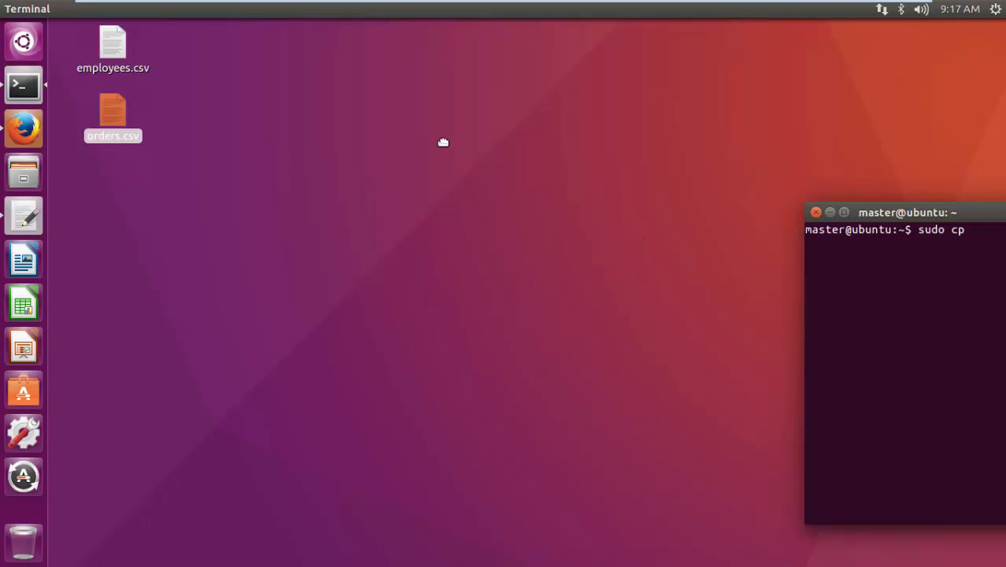
left_click_drag(443, 143, 444, 140)
left_click_drag(112, 118, 484, 232)
left_click(709, 224)
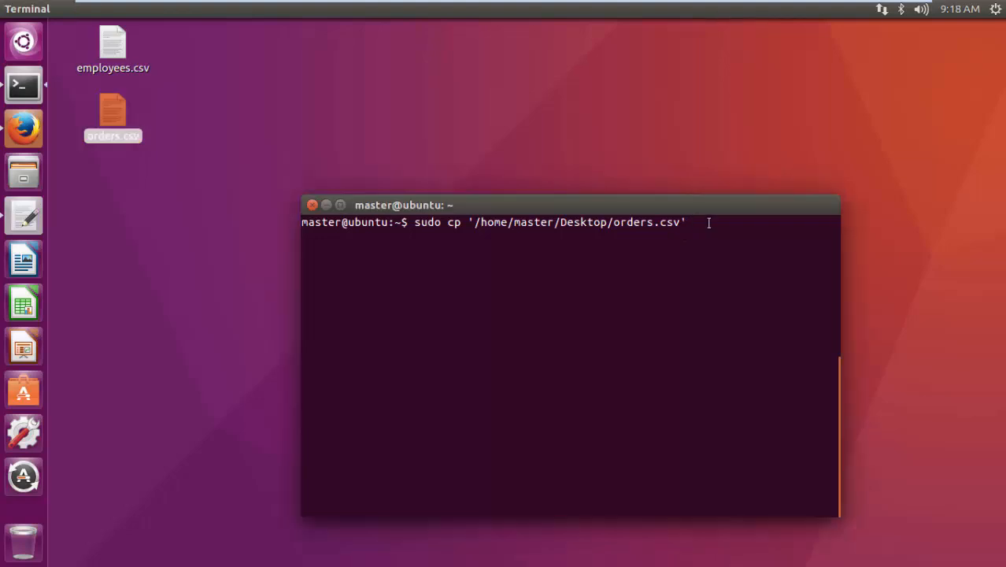
- Complete the copy command with the destination /var/lib/neo4j/import, run it and dismiss the terminal window
type("/var/lib/neo4j")
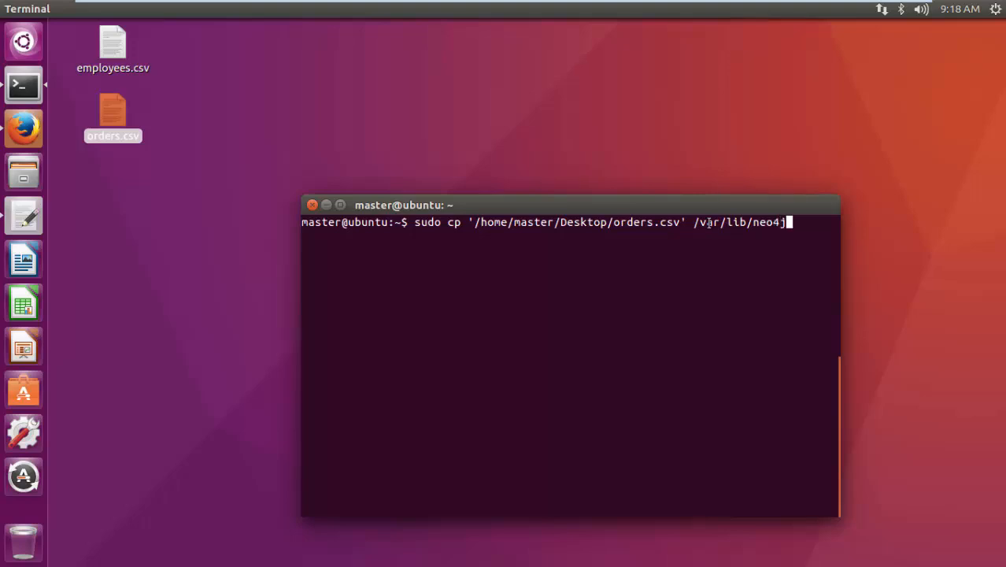
type("/import")
key("Return")
left_click(313, 205)
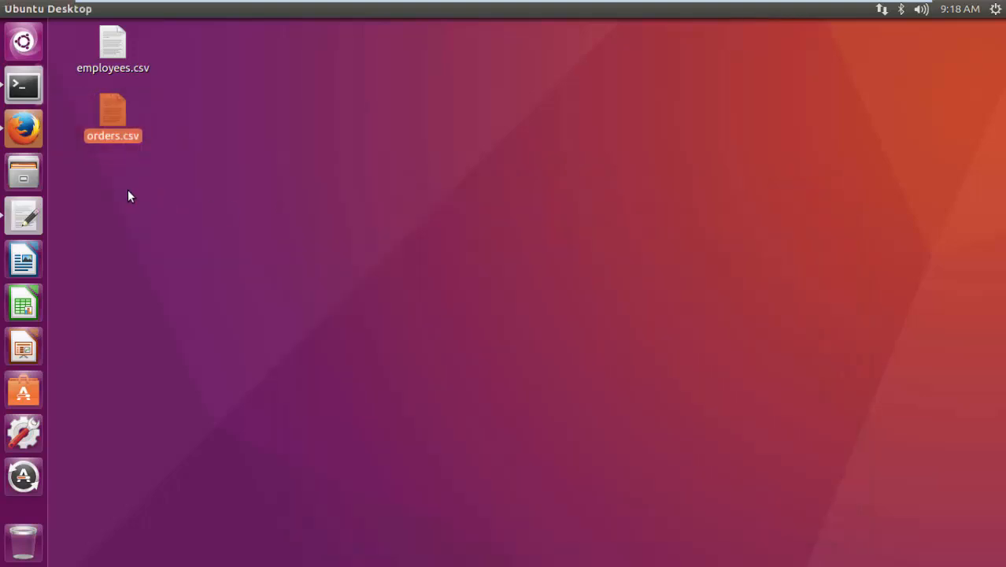
- Open a maximized Files window and browse to the /var/lib folder
left_click(24, 172)
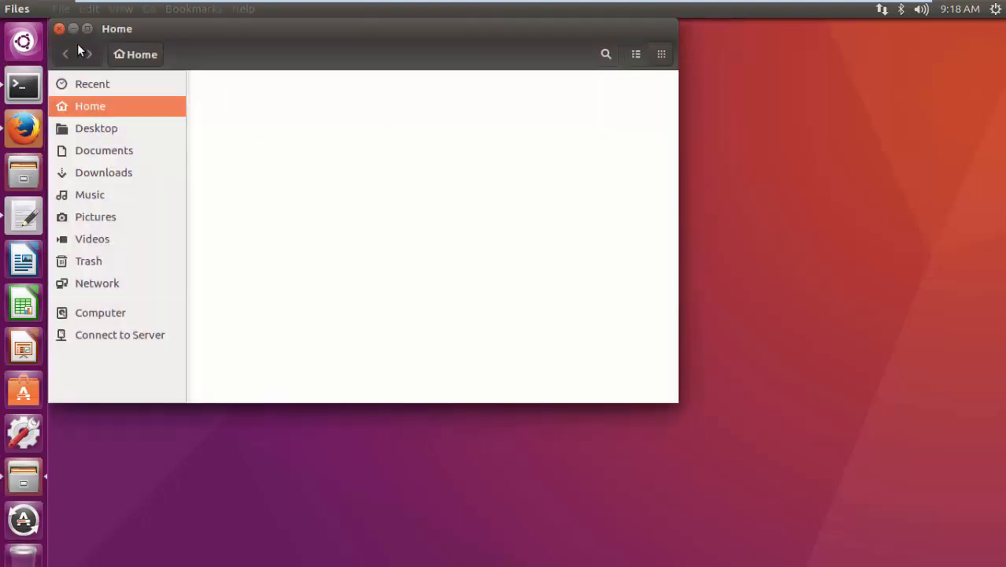
left_click(86, 29)
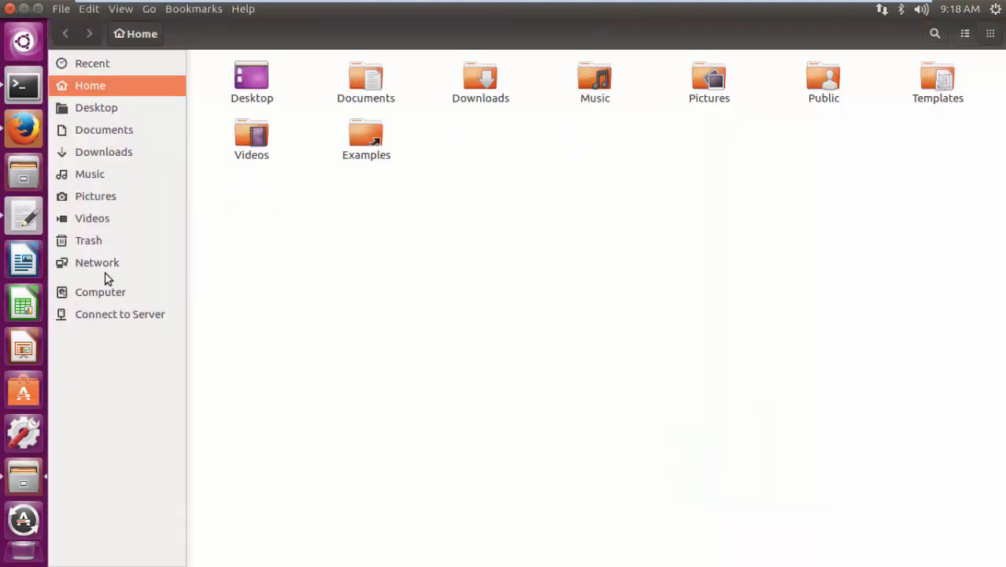
left_click(103, 292)
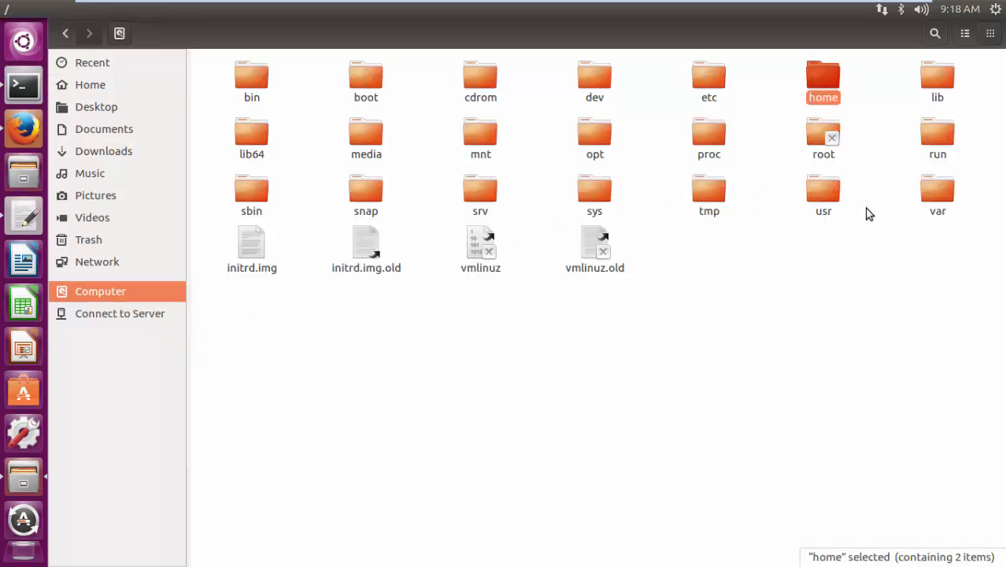
double_click(932, 196)
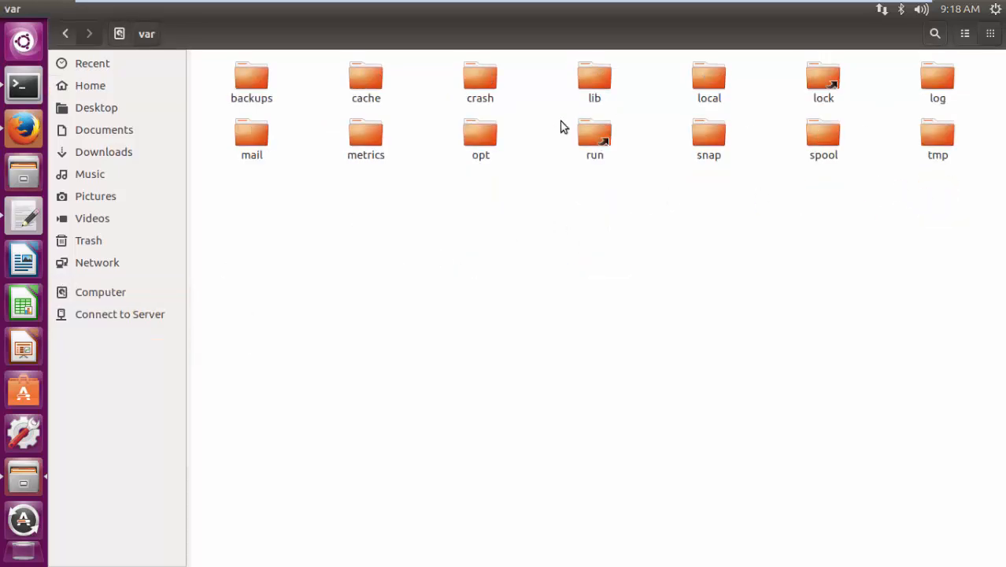
double_click(586, 77)
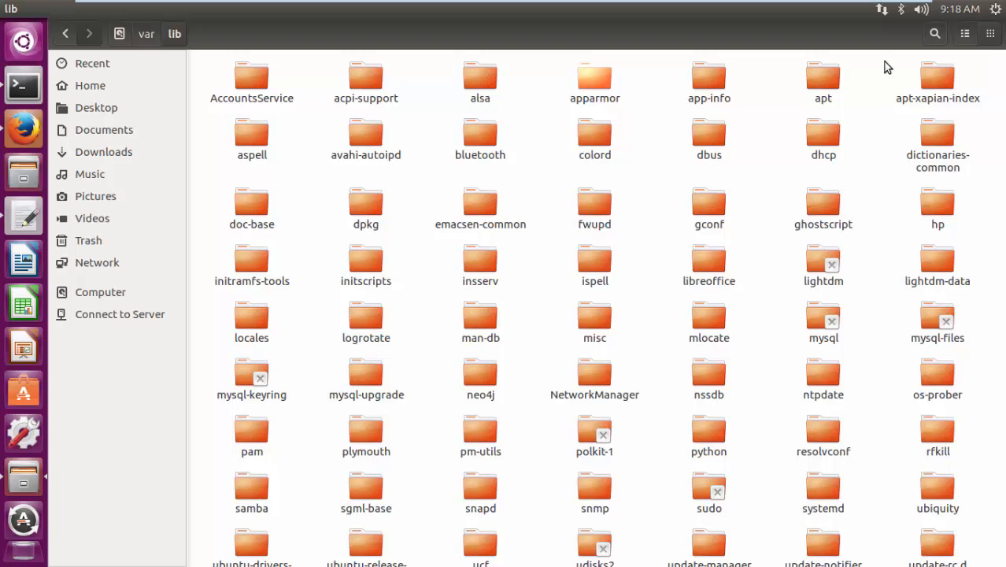
- Search the lib folder for neo4j and open its import subfolder to check for the copied file
left_click(934, 35)
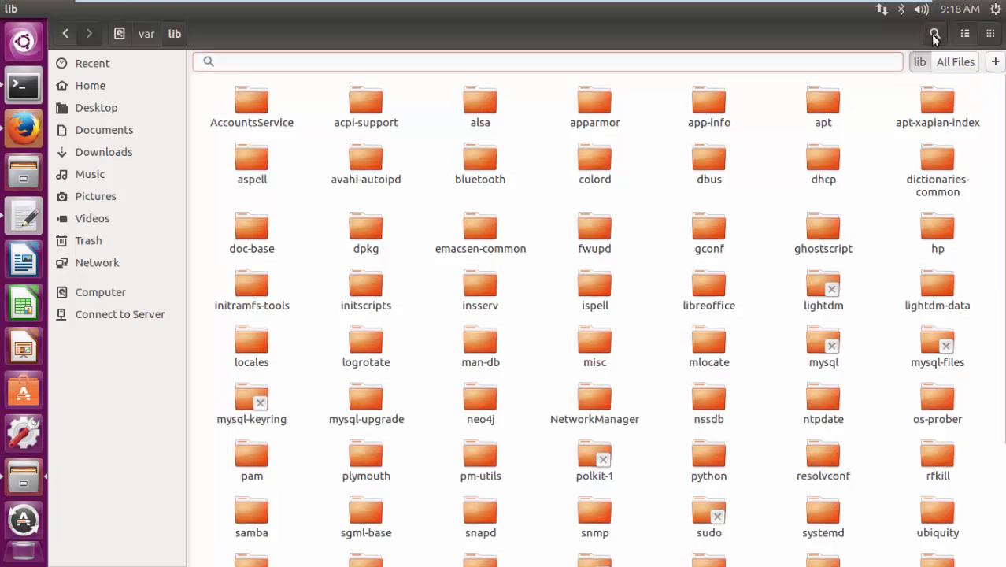
type("neo4j")
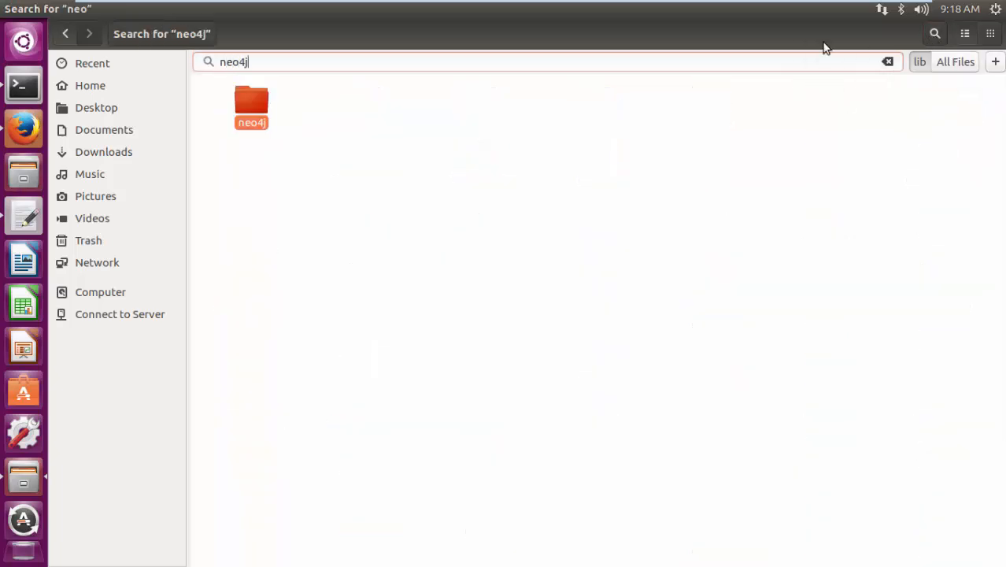
left_click(239, 104)
double_click(248, 102)
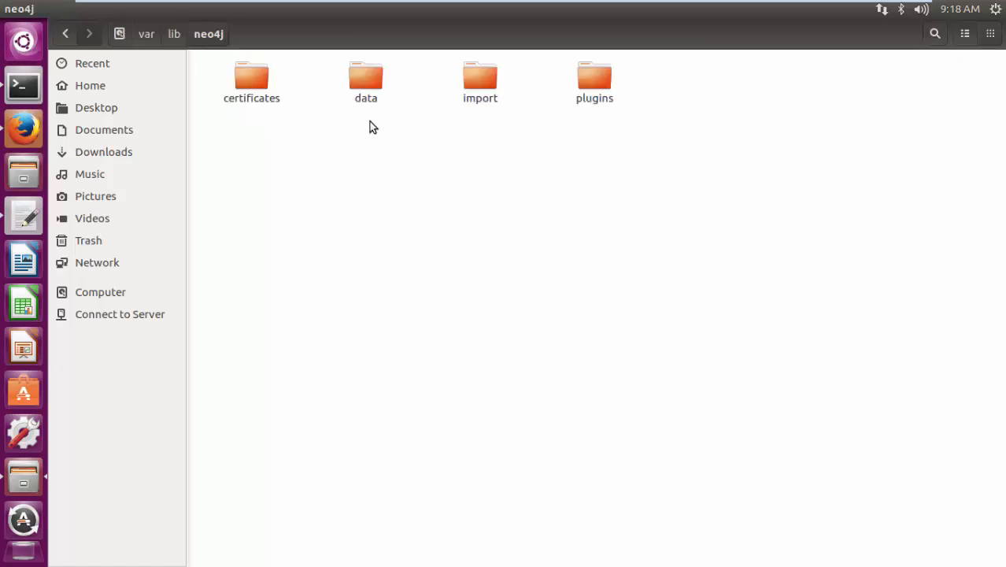
double_click(480, 75)
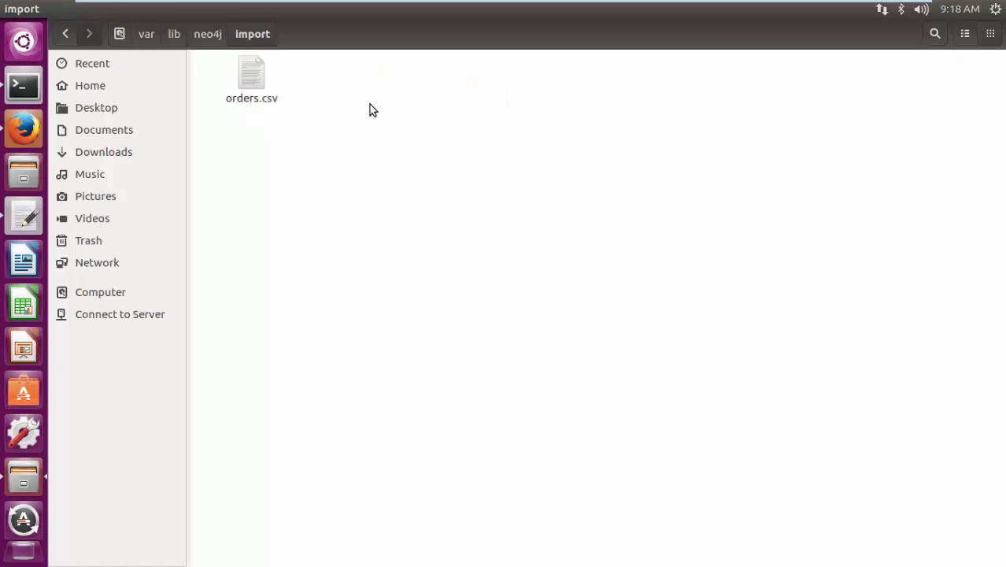
- Open orders.csv from the import folder in the text editor, examine its header columns across the full width, and minimize the editor
left_click(267, 102)
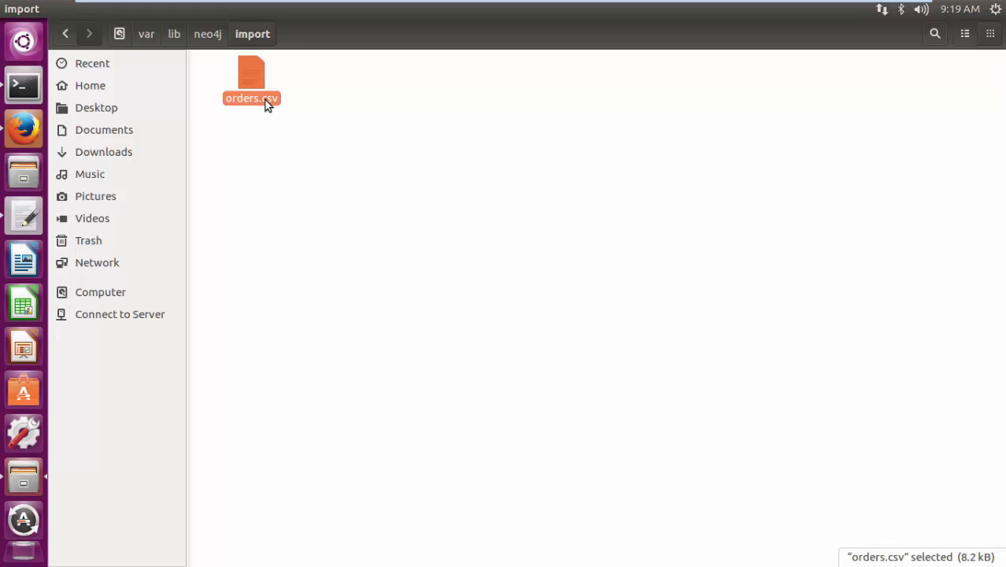
right_click(265, 100)
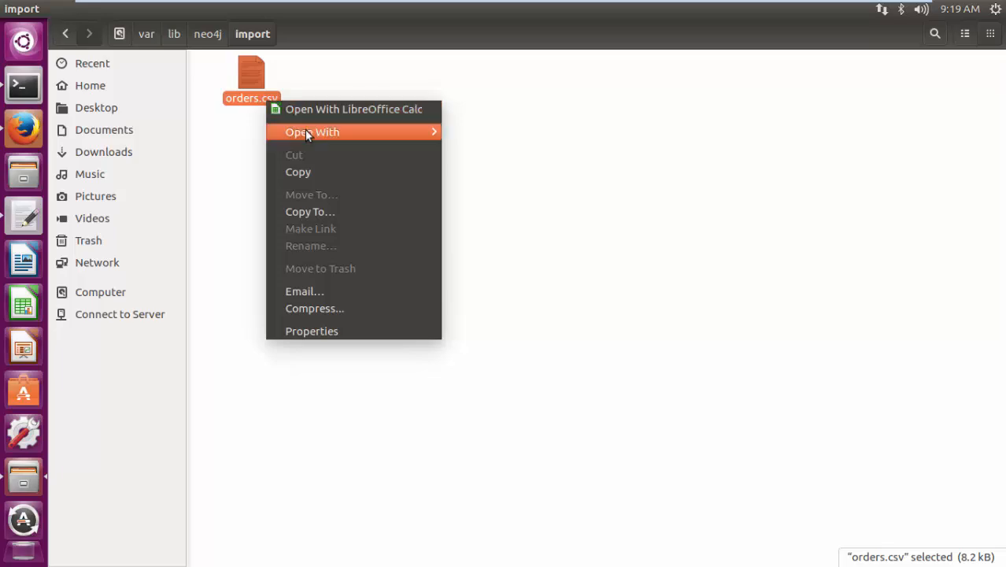
left_click(451, 131)
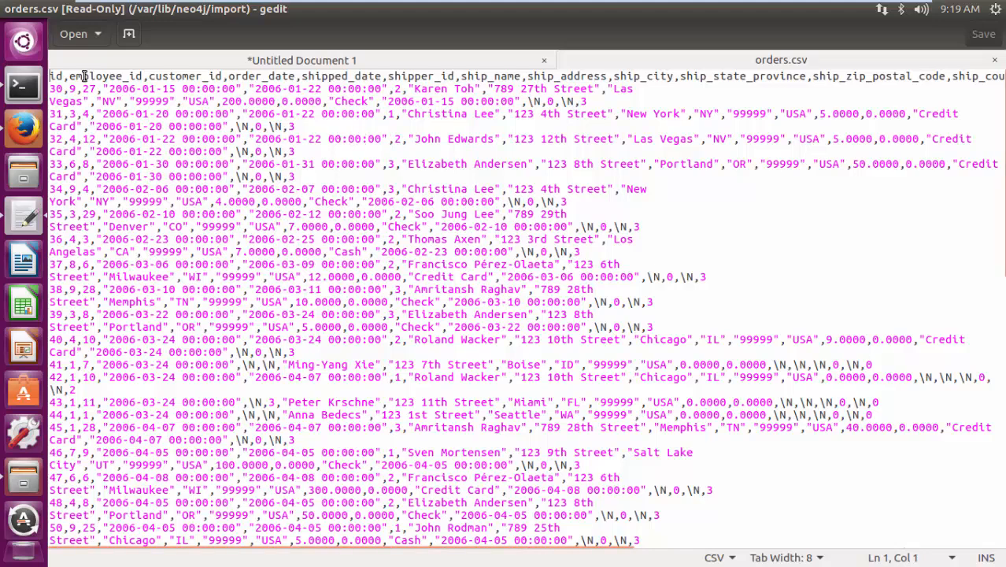
left_click_drag(50, 76, 457, 78)
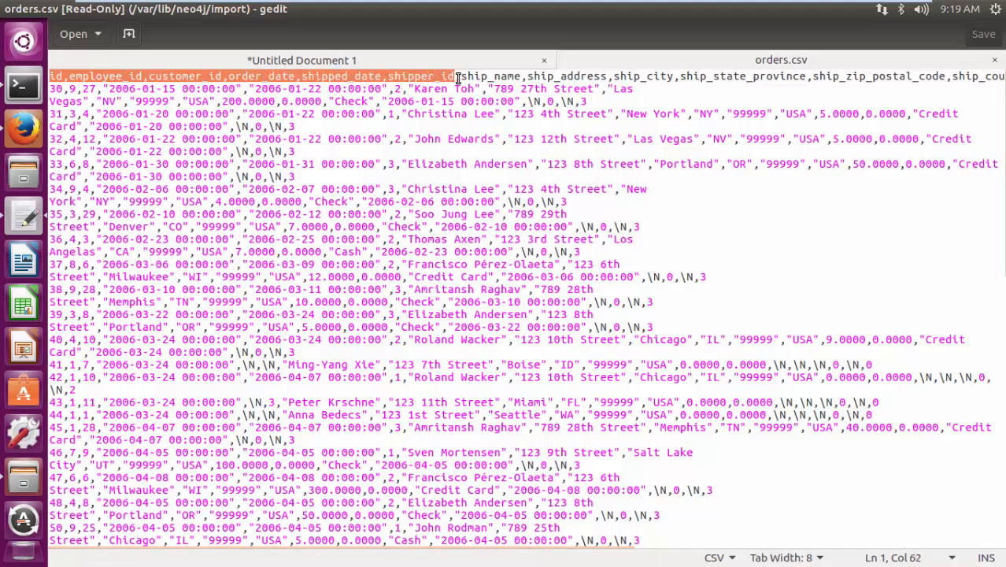
left_click(475, 77)
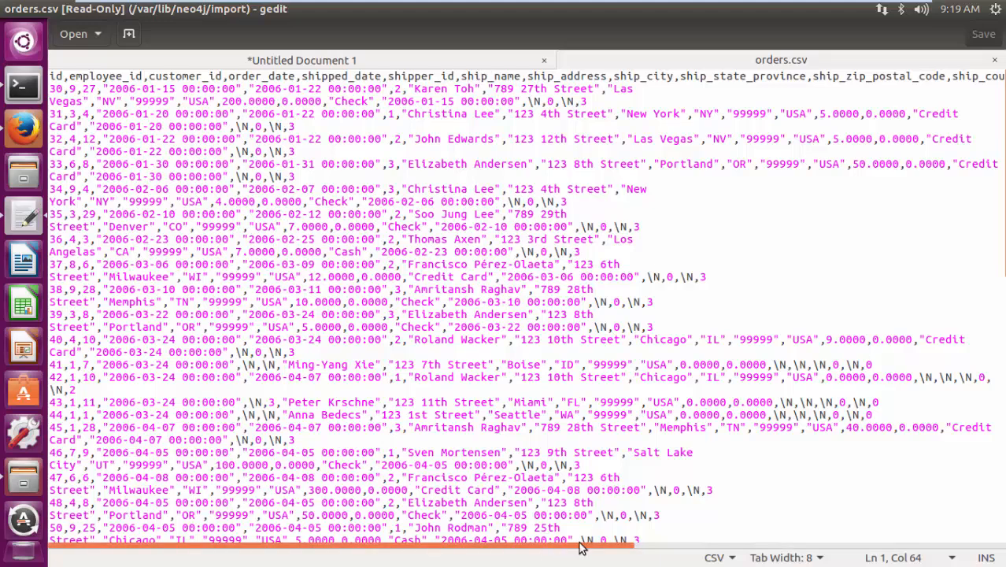
left_click_drag(582, 546, 980, 556)
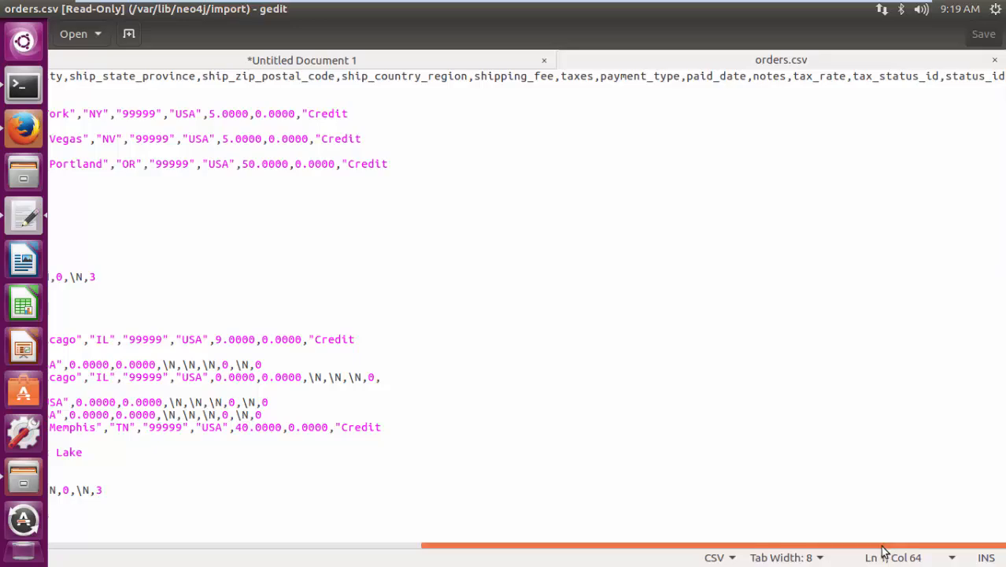
left_click_drag(882, 548, 434, 558)
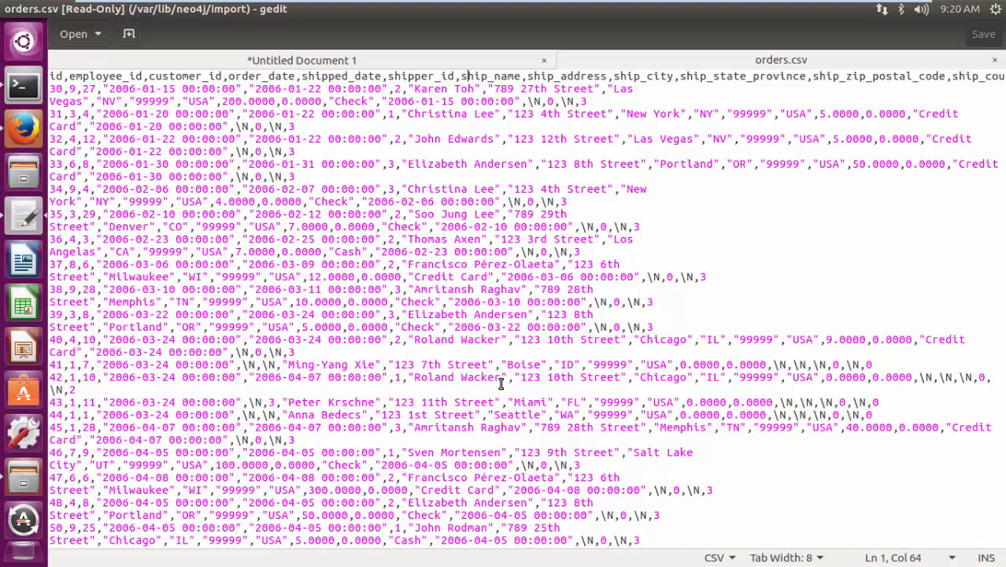
left_click(25, 10)
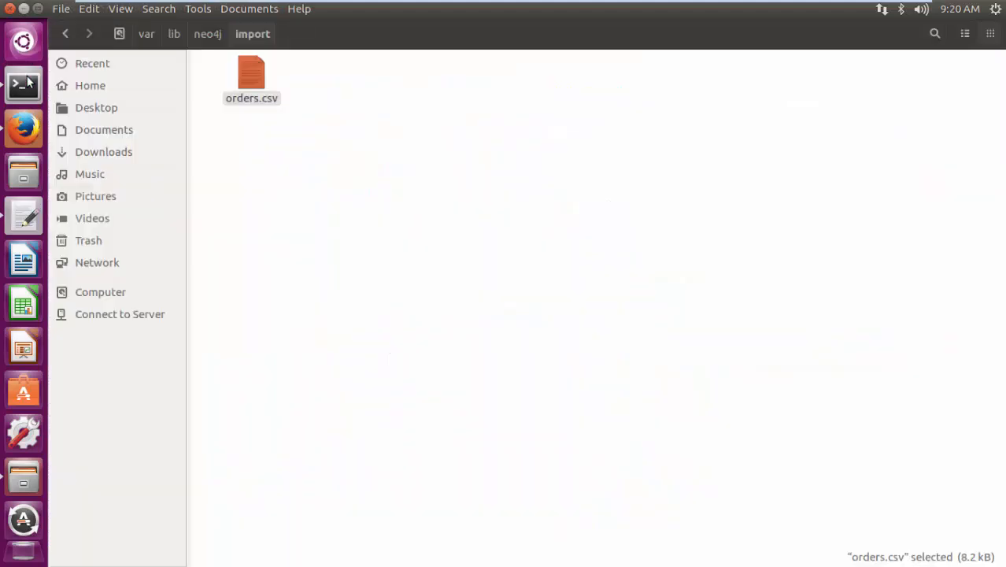
- Return to the untitled gedit document and copy its whole LOAD CSV query that creates Order nodes from orders.csv
left_click(26, 121)
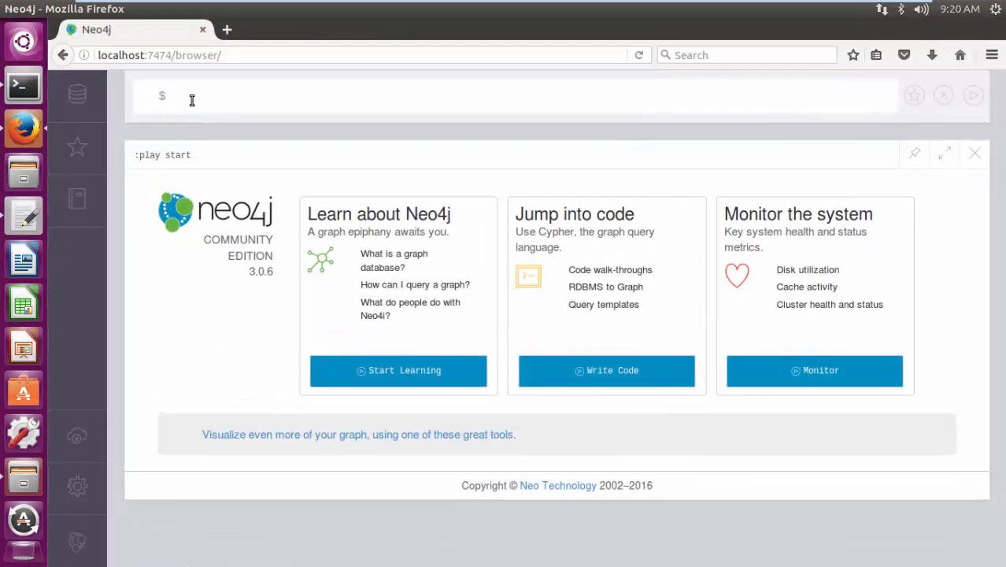
left_click(25, 9)
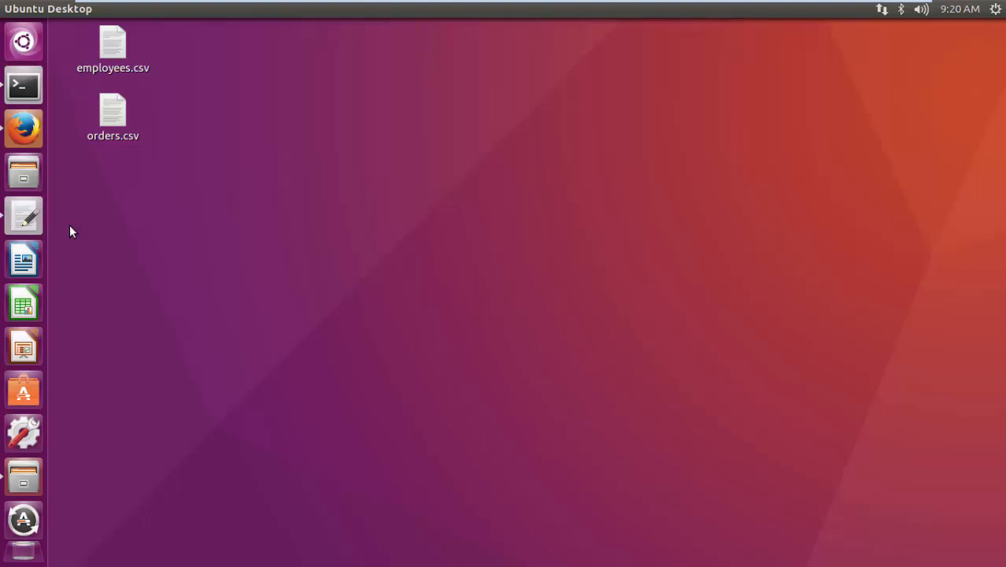
left_click(24, 216)
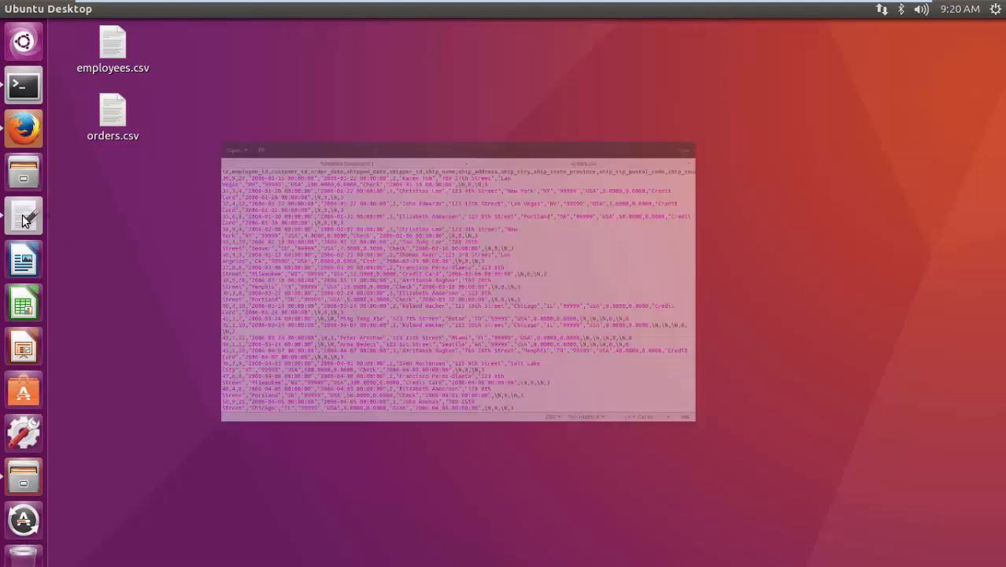
left_click(272, 61)
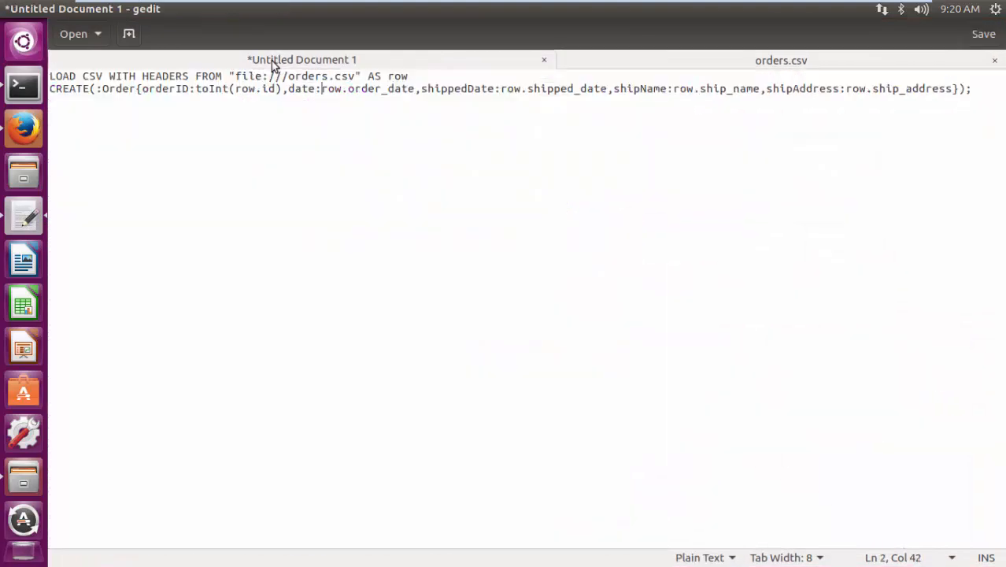
left_click_drag(974, 88, 219, 97)
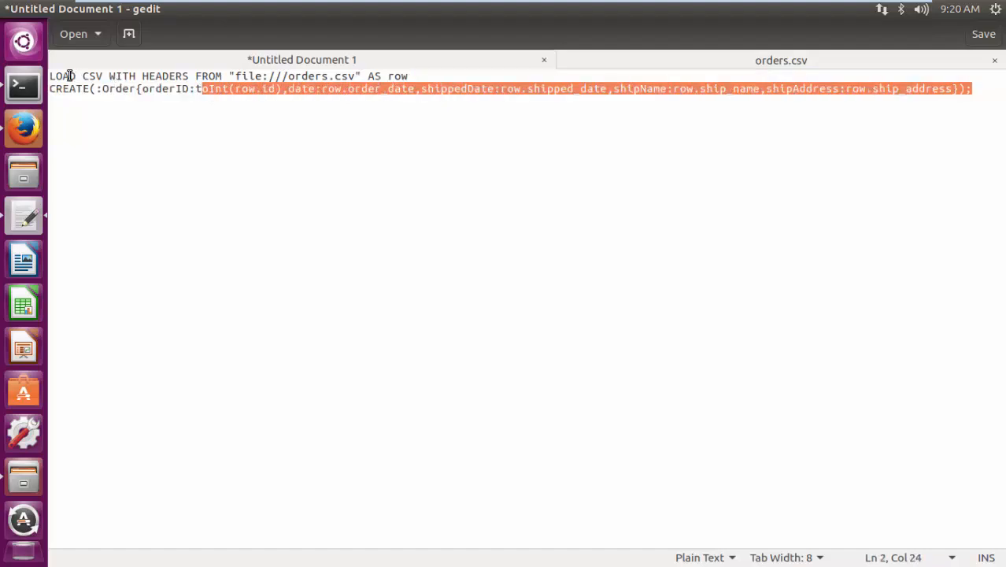
left_click_drag(49, 77, 975, 97)
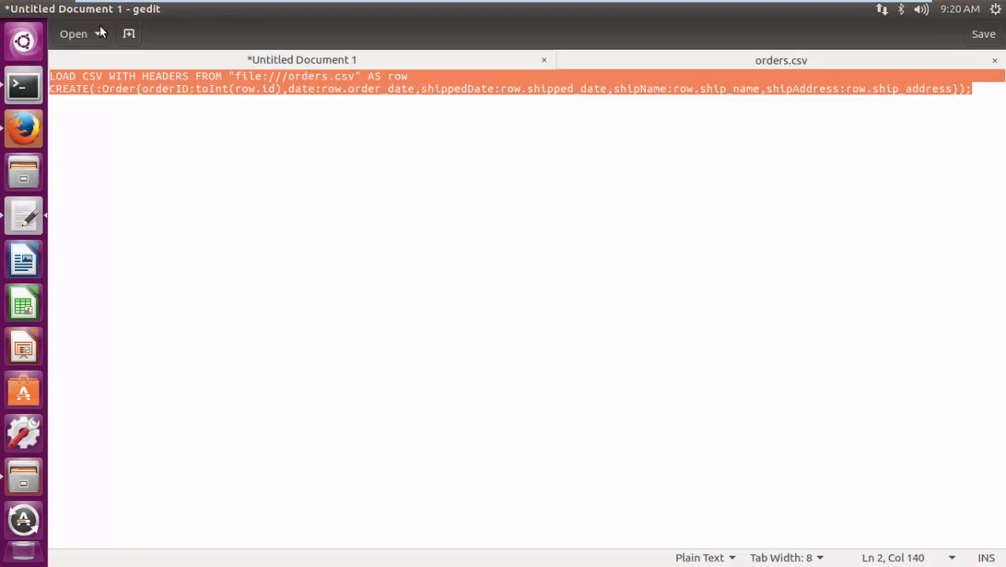
- Switch to the Neo4j browser in Firefox and paste the LOAD CSV query into the query editor
left_click(23, 127)
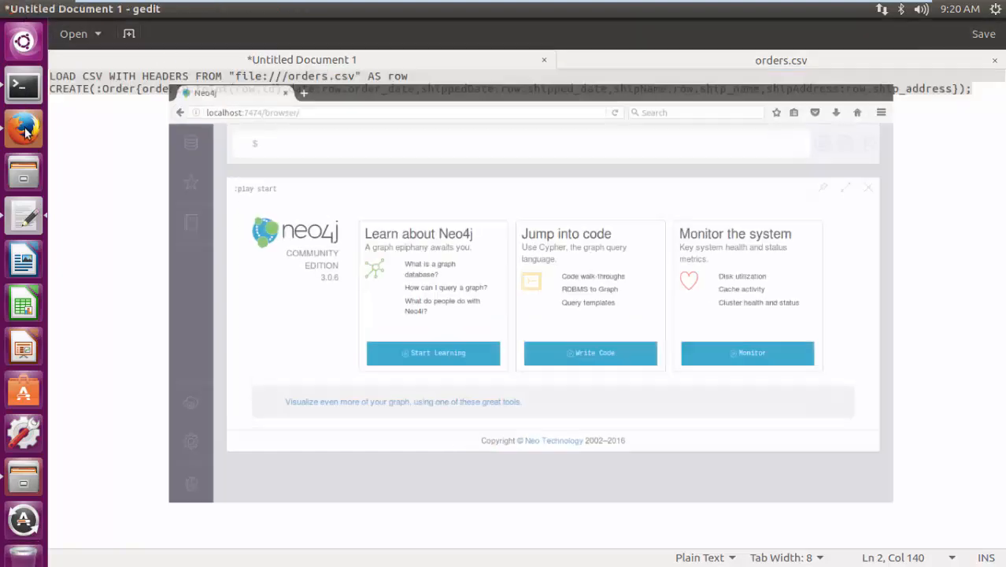
left_click(183, 96)
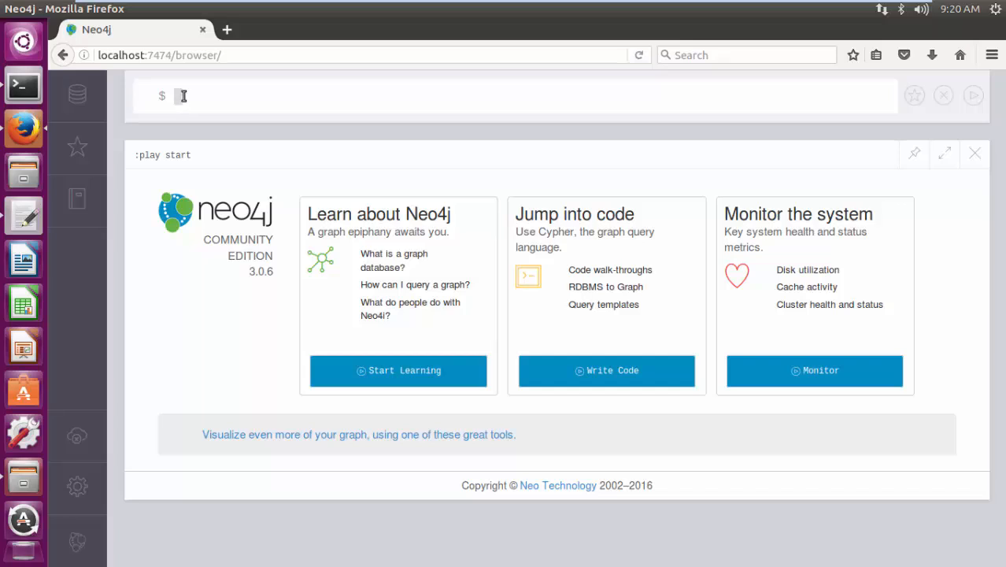
right_click(184, 96)
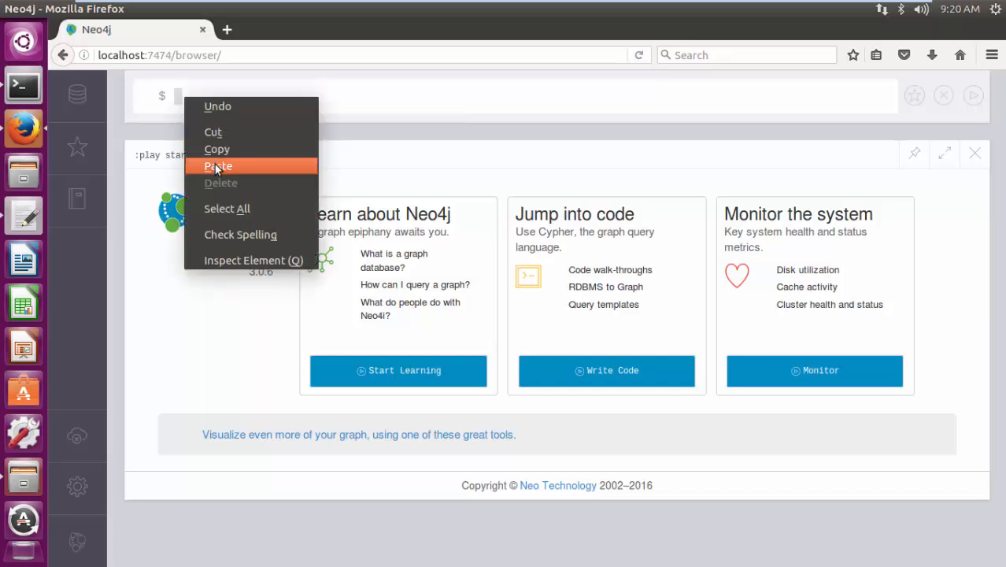
left_click(215, 164)
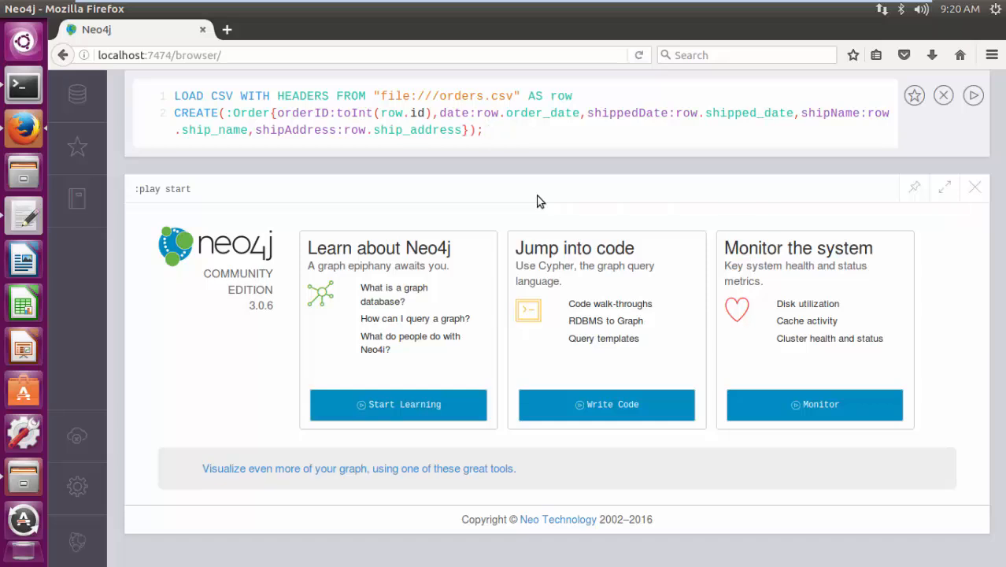
- Check the "file:///orders.csv" path and the row property mappings in the pasted query, and run it
left_click_drag(374, 95, 521, 95)
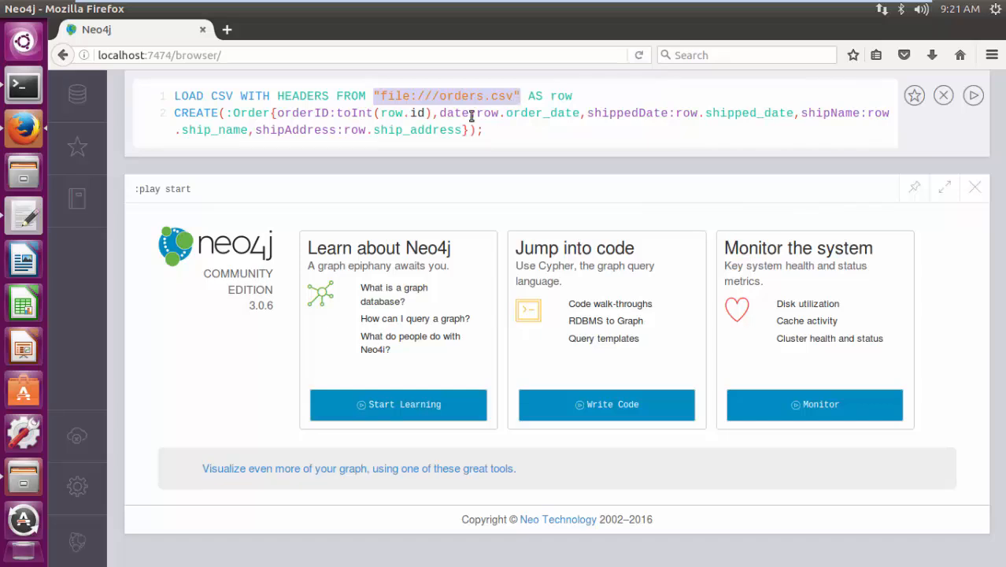
left_click(420, 118)
left_click(542, 112)
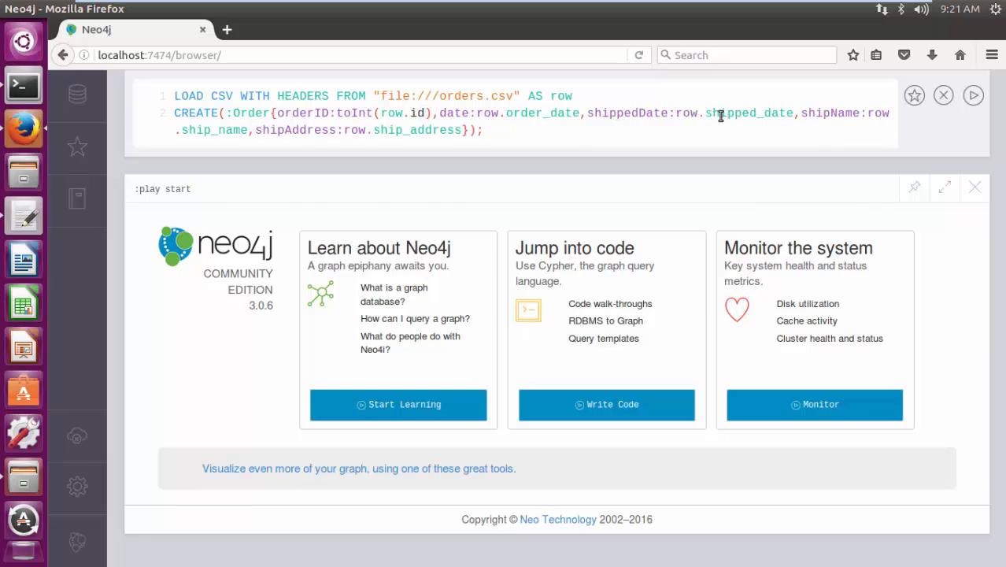
left_click(229, 130)
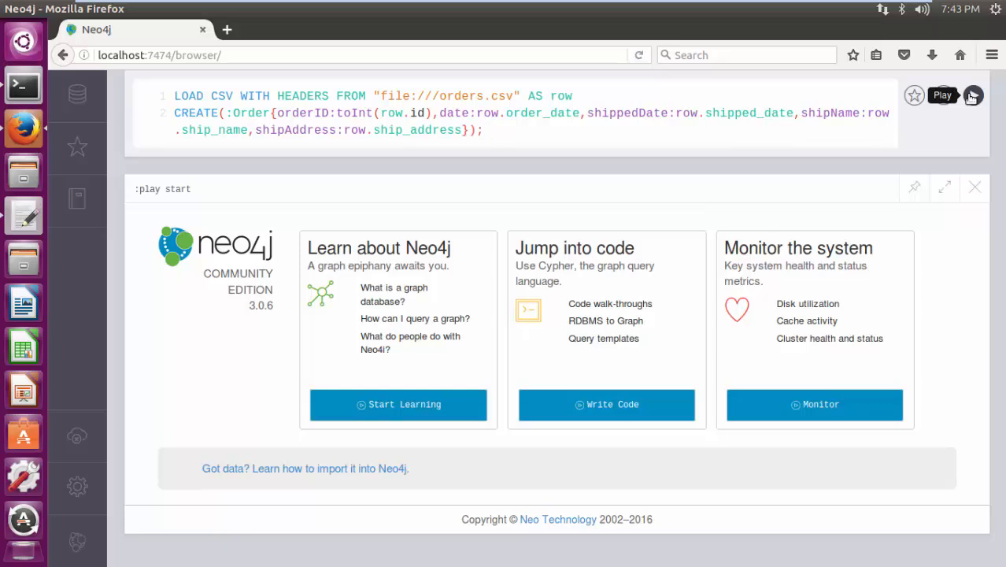
left_click(973, 96)
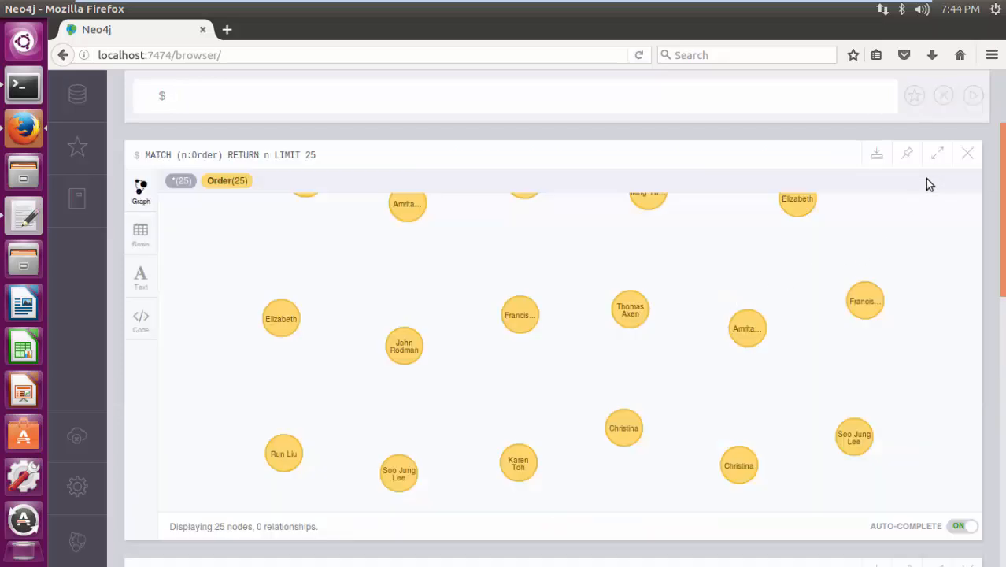
- Enlarge the Order graph result to full screen, inspect the properties of several nodes, and minimize the browser
left_click(937, 156)
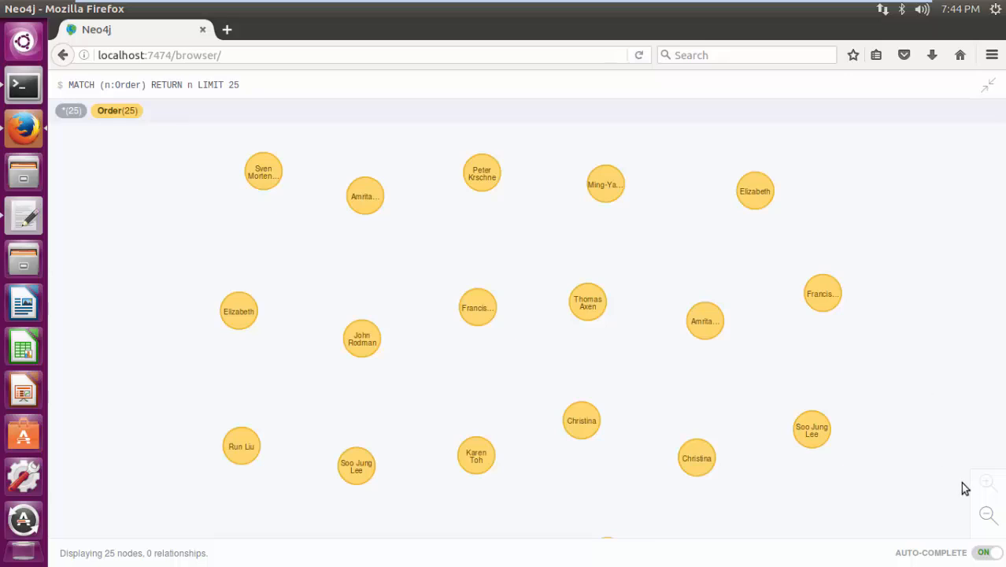
mouse_move(373, 204)
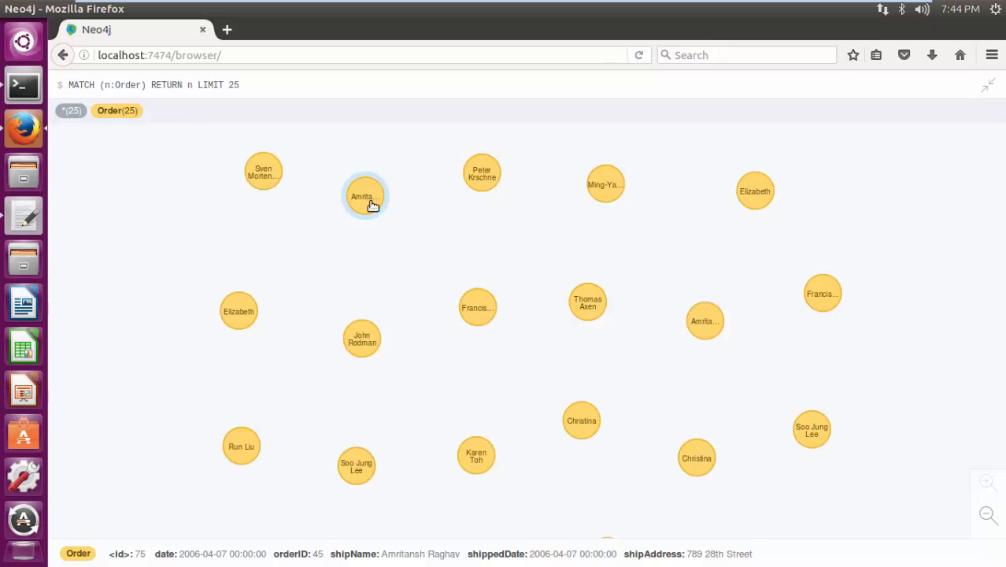
mouse_move(489, 175)
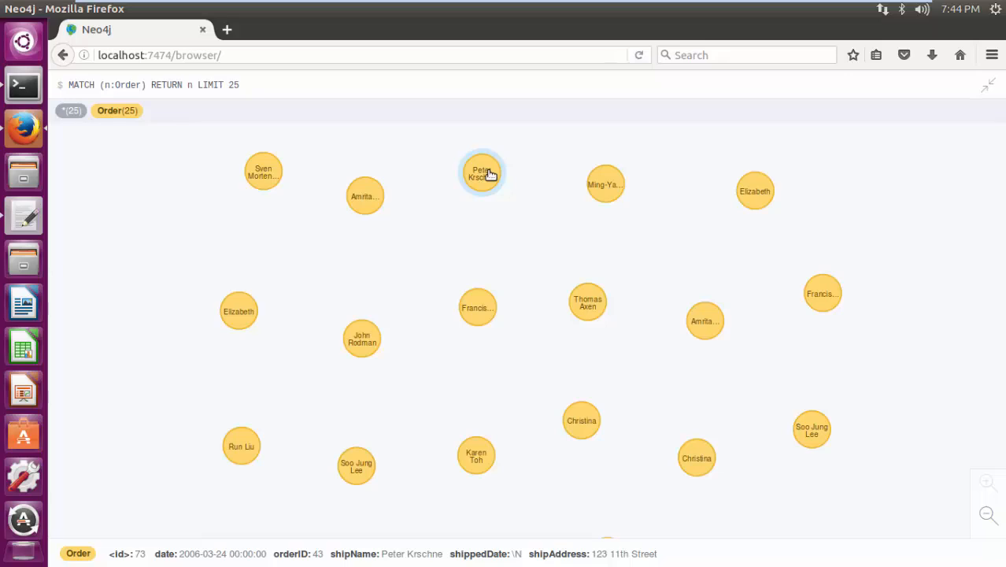
mouse_move(605, 190)
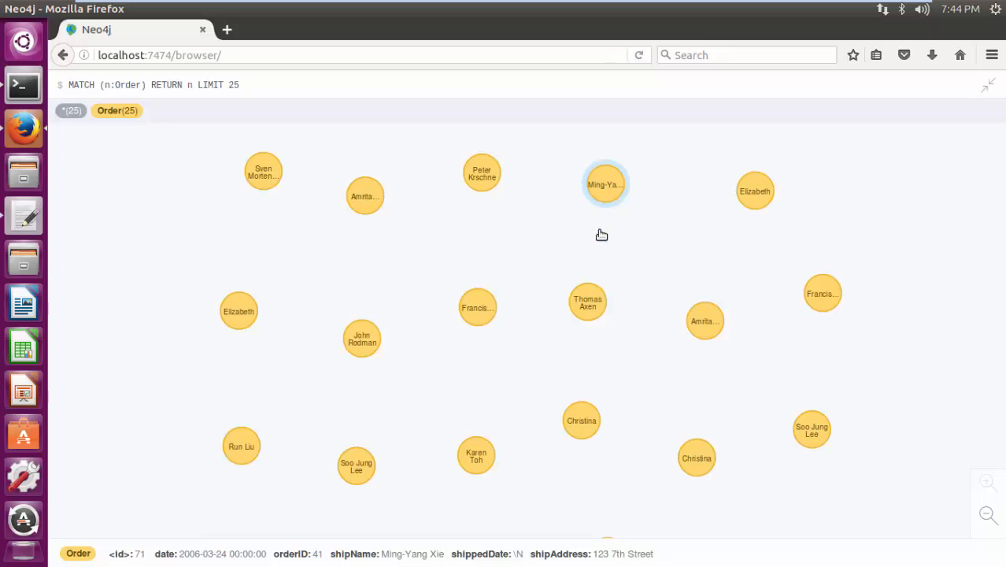
mouse_move(590, 305)
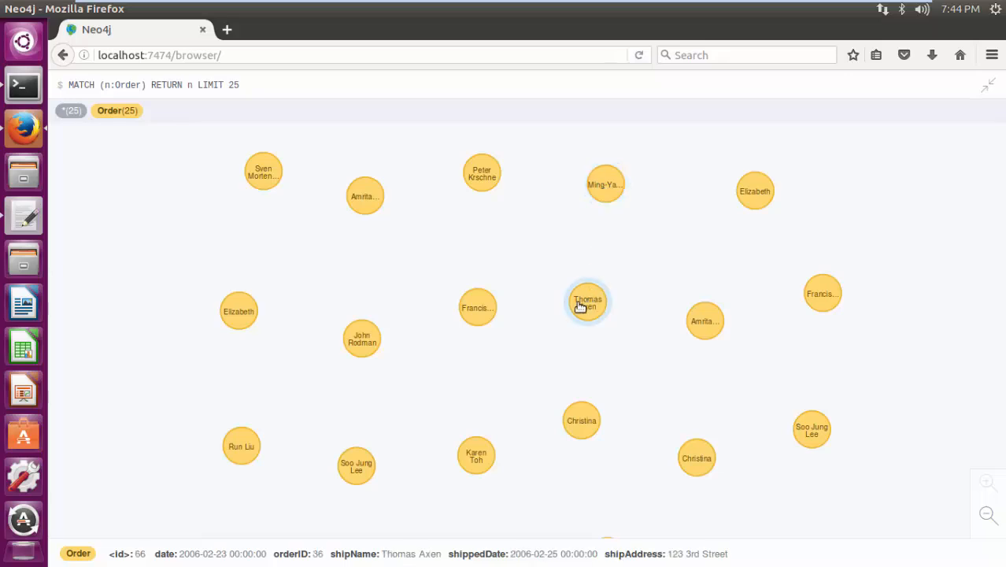
mouse_move(484, 314)
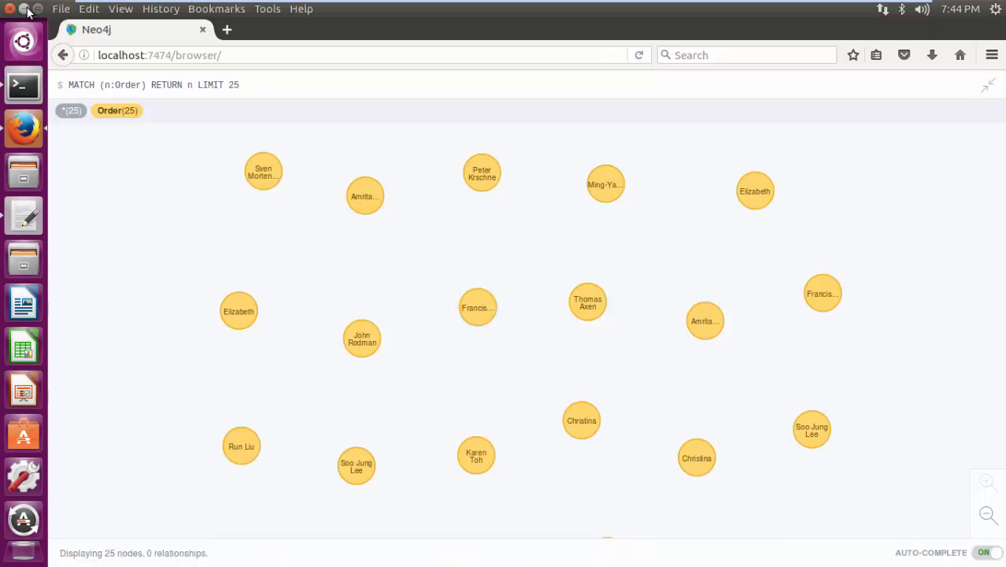
left_click(26, 10)
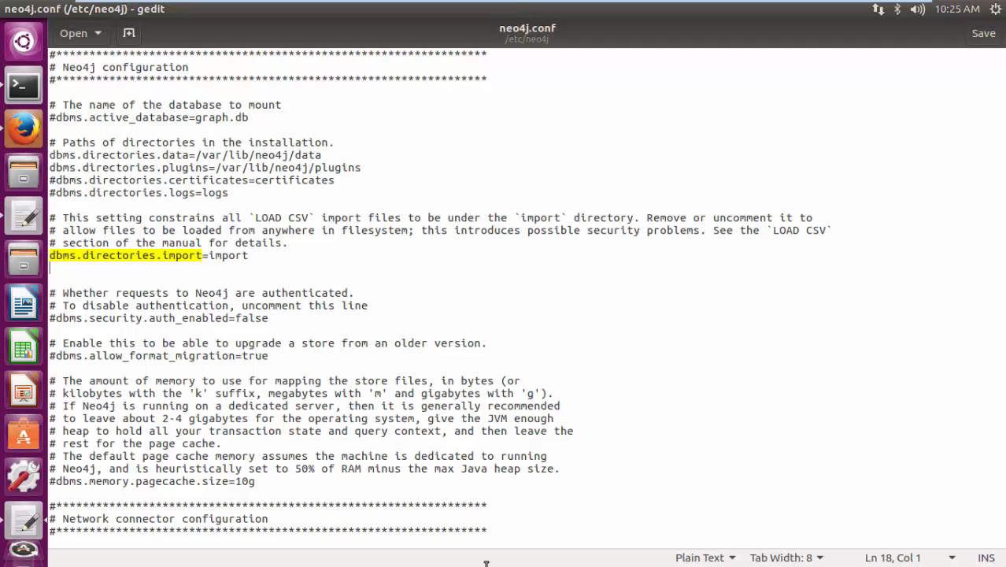
- Duplicate the dbms.directories.import=import line directly below itself in neo4j.conf and comment out the original with #
left_click_drag(253, 257, 50, 258)
key("ctrl+c")
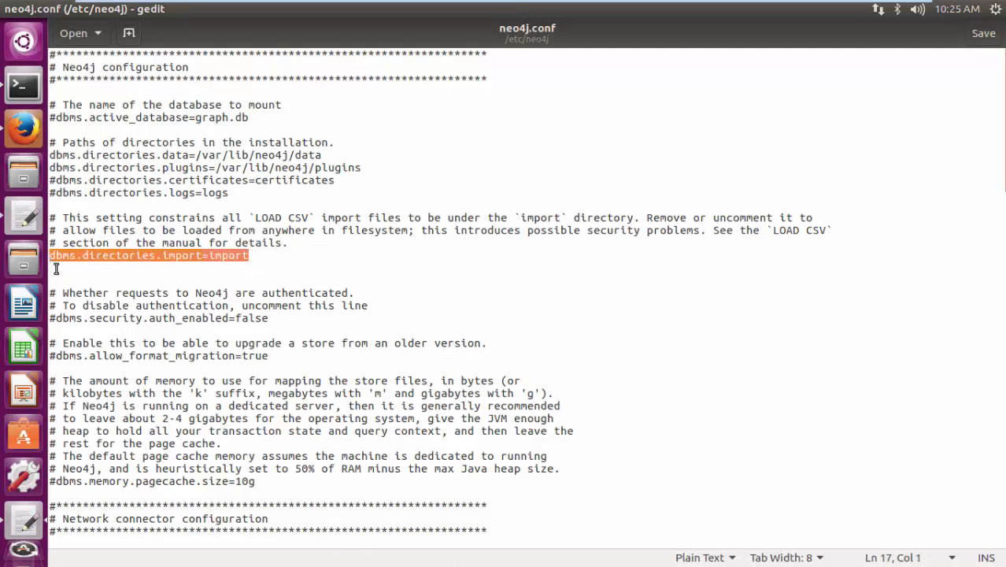
left_click(56, 269)
key("ctrl+v")
left_click(51, 255)
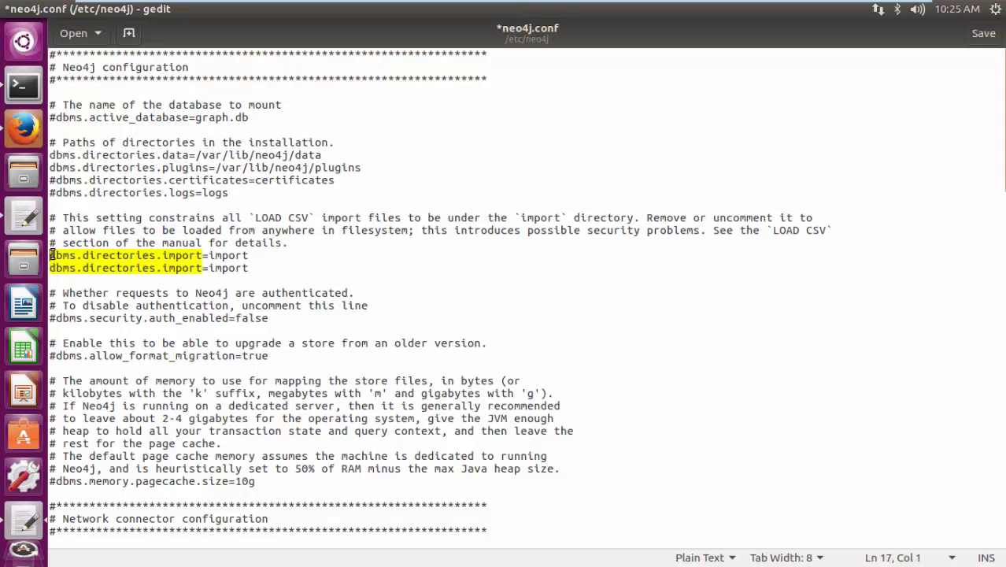
type("#")
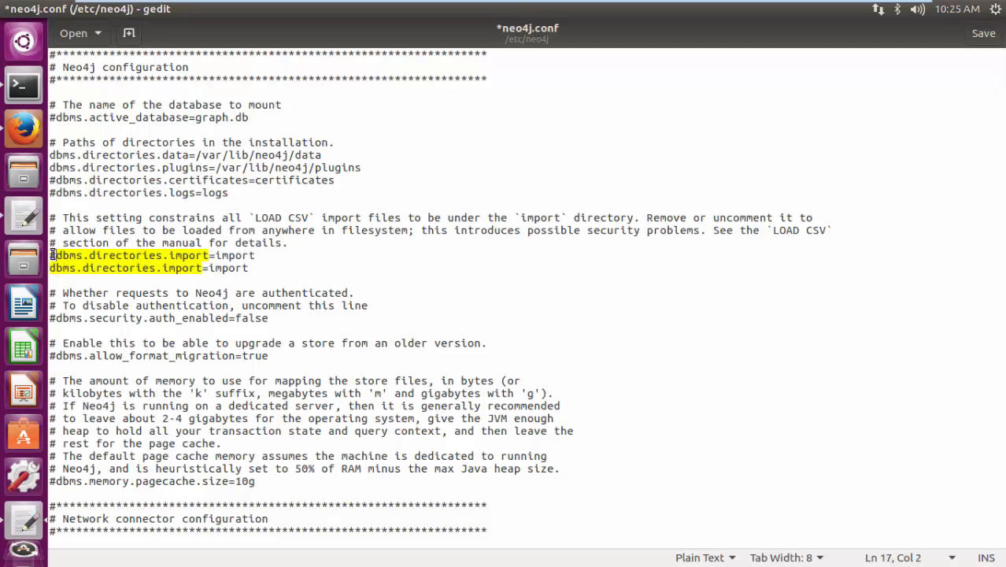
- Set the uncommented dbms.directories.import line to /home/master/Desktop, then save and close neo4j.conf
left_click(192, 268)
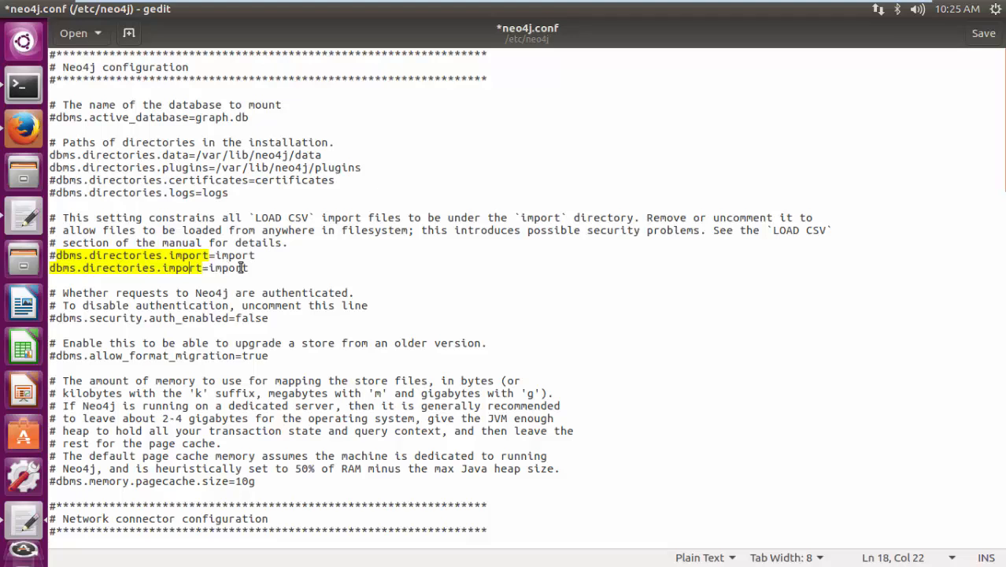
left_click_drag(249, 268, 206, 268)
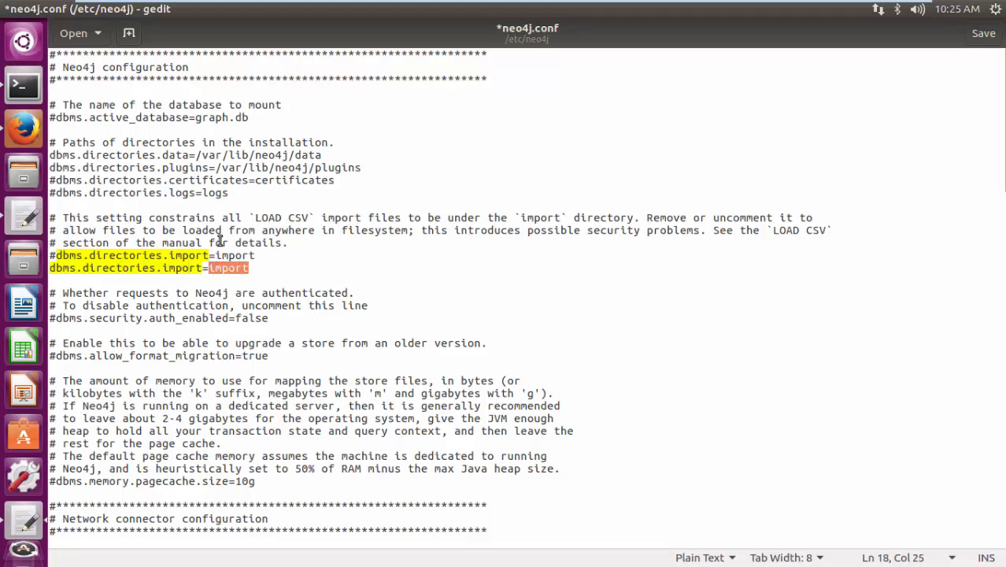
key("BackSpace")
type("/home/maste")
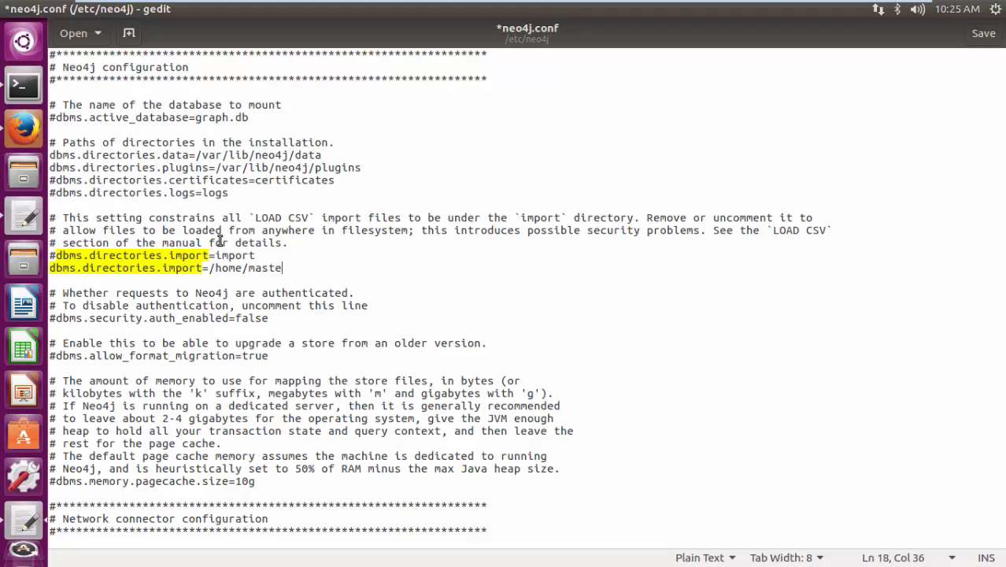
type("r/Desktop")
key("ctrl+s")
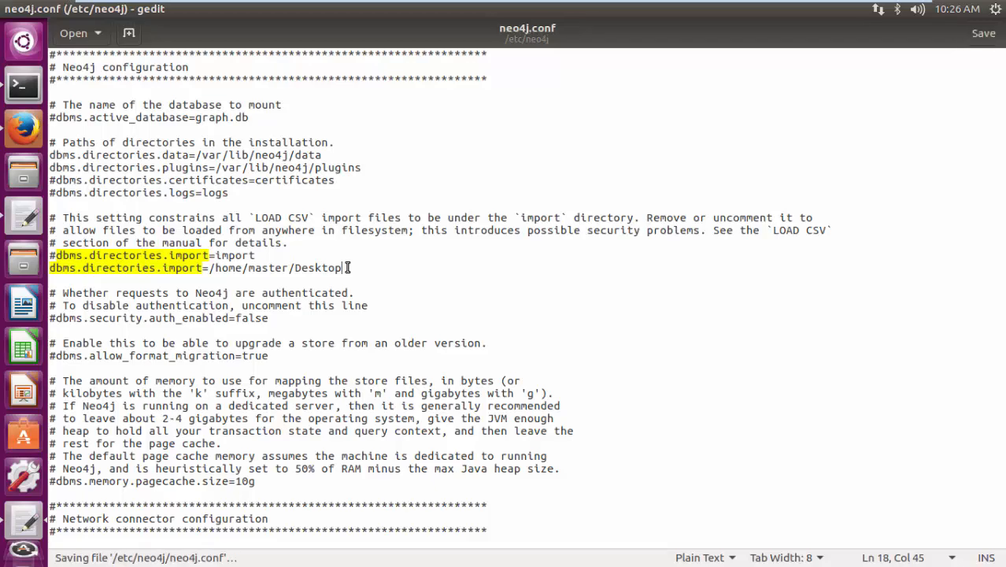
left_click(11, 9)
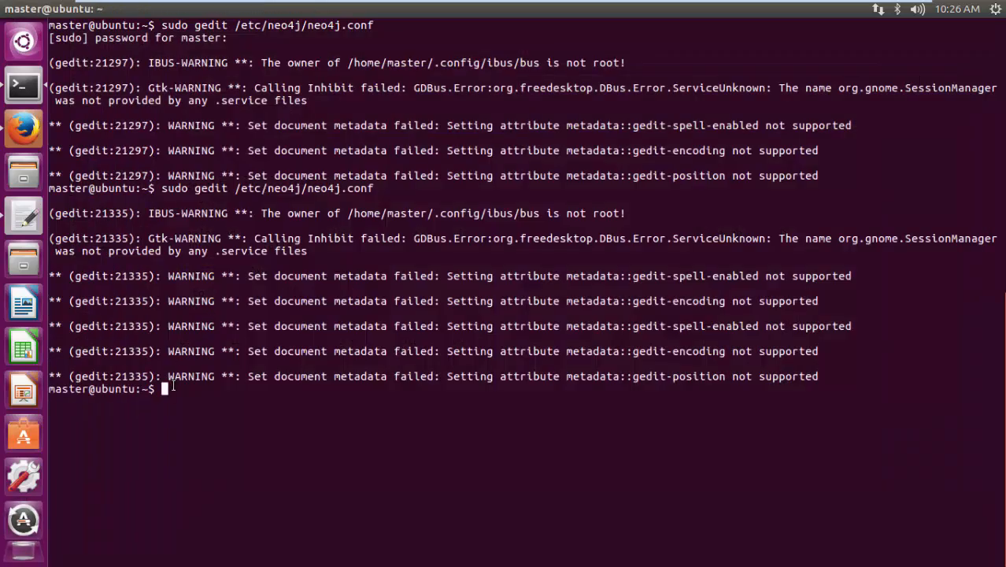
- Recall and run the terminal command that was entered before the gedit commands for neo4j.conf
key("Up")
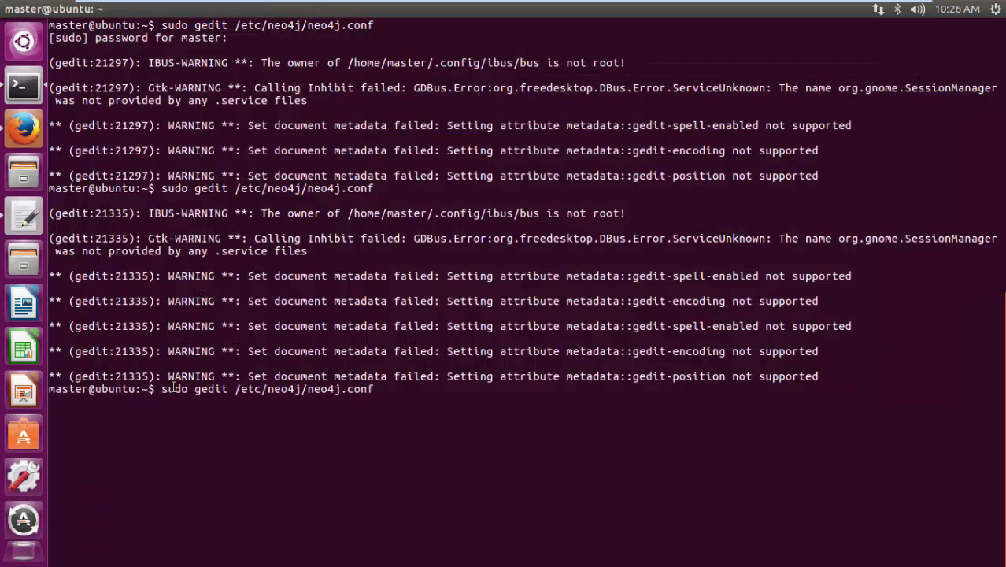
key("Up")
key("Return")
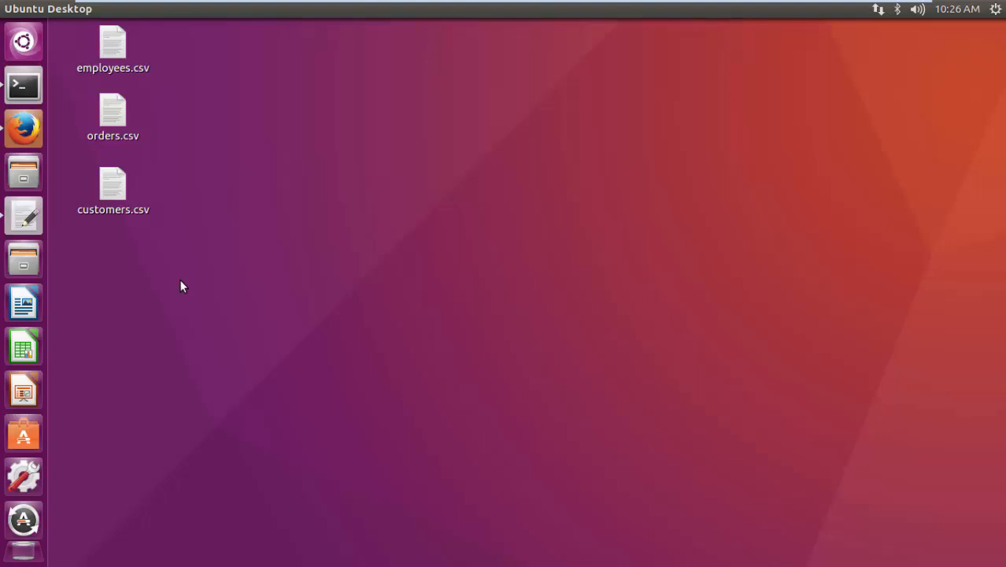
- Open customers.csv from the desktop in gedit and examine its header columns, from id and company through the name, email and phone fields
left_click(122, 209)
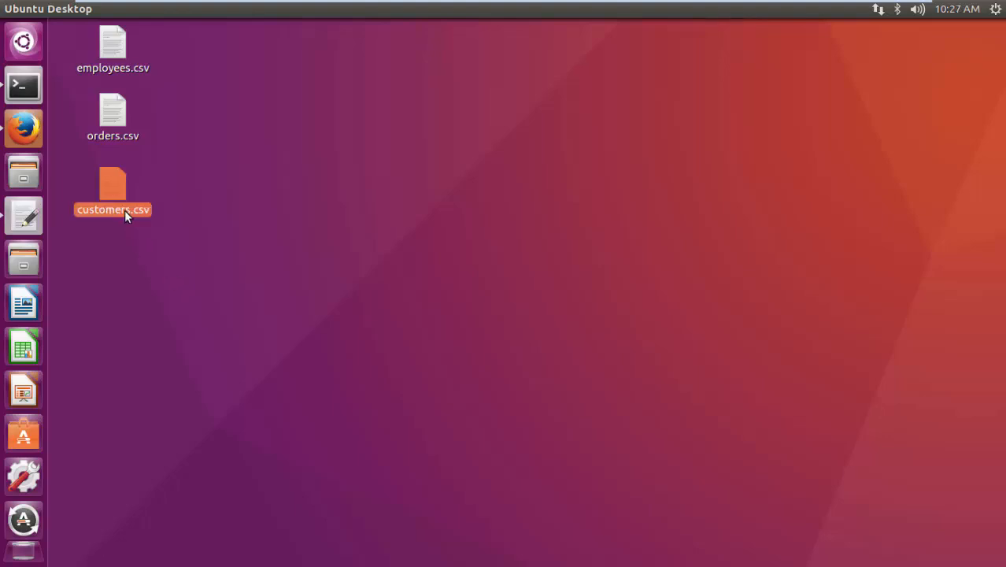
right_click(124, 210)
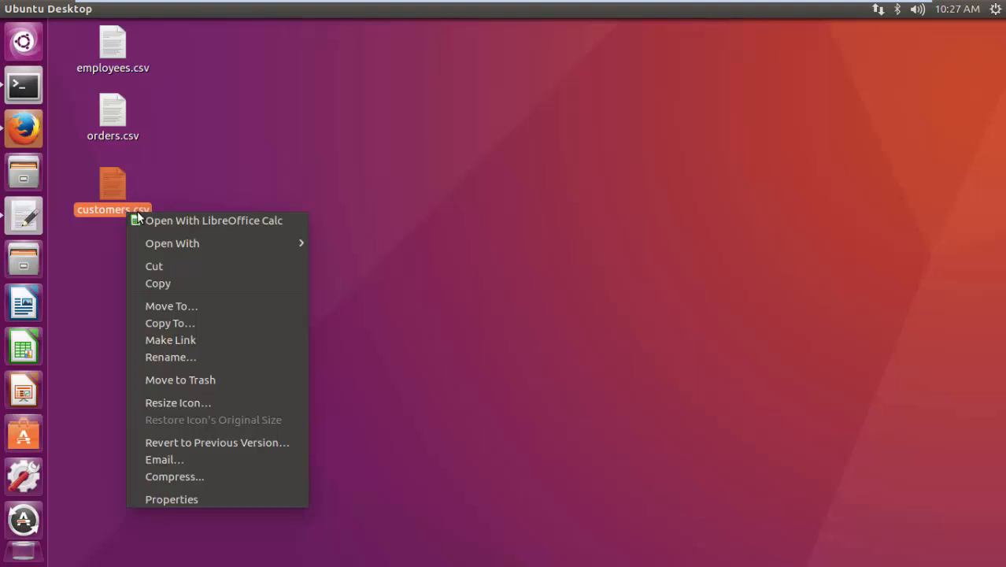
mouse_move(238, 240)
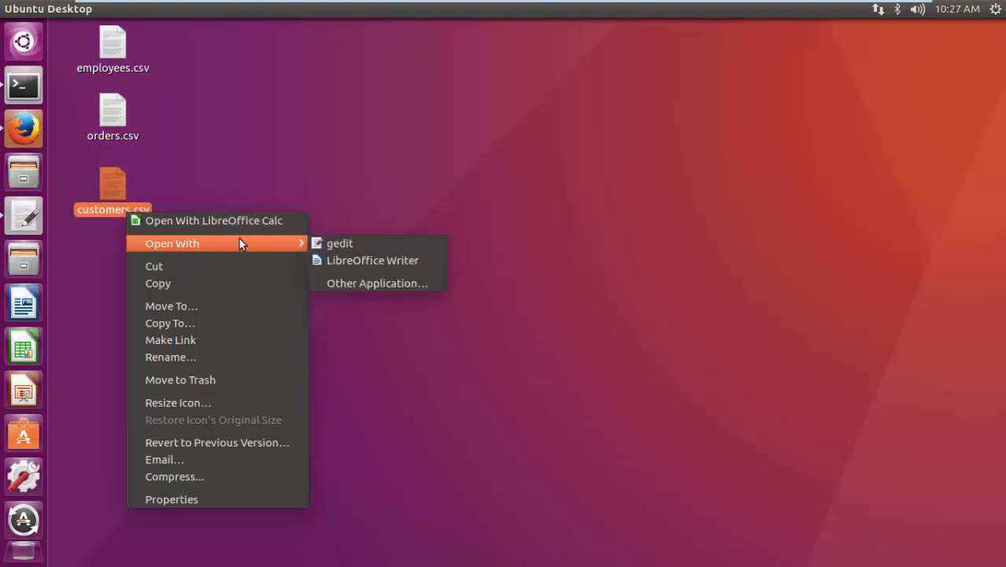
left_click(323, 241)
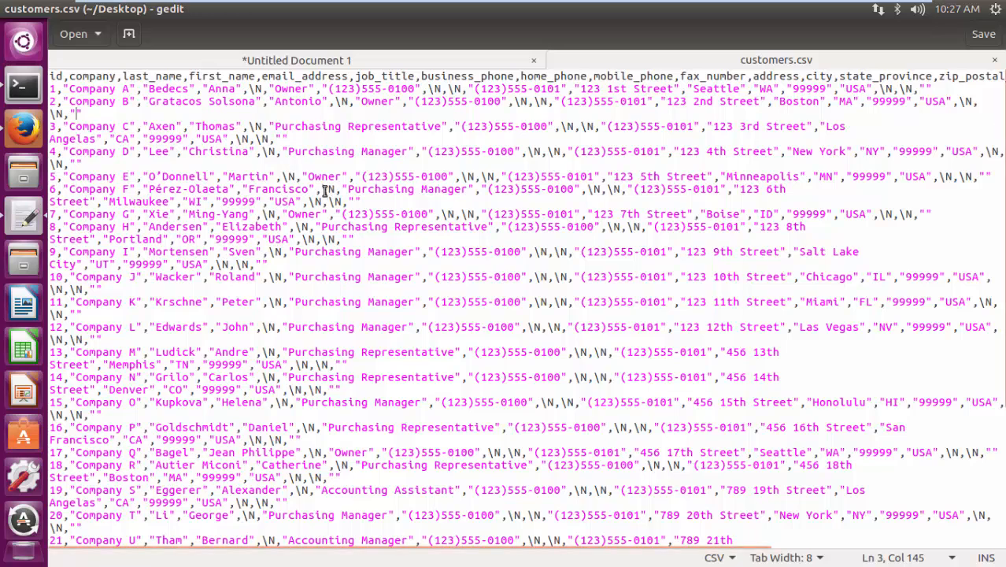
left_click(82, 77)
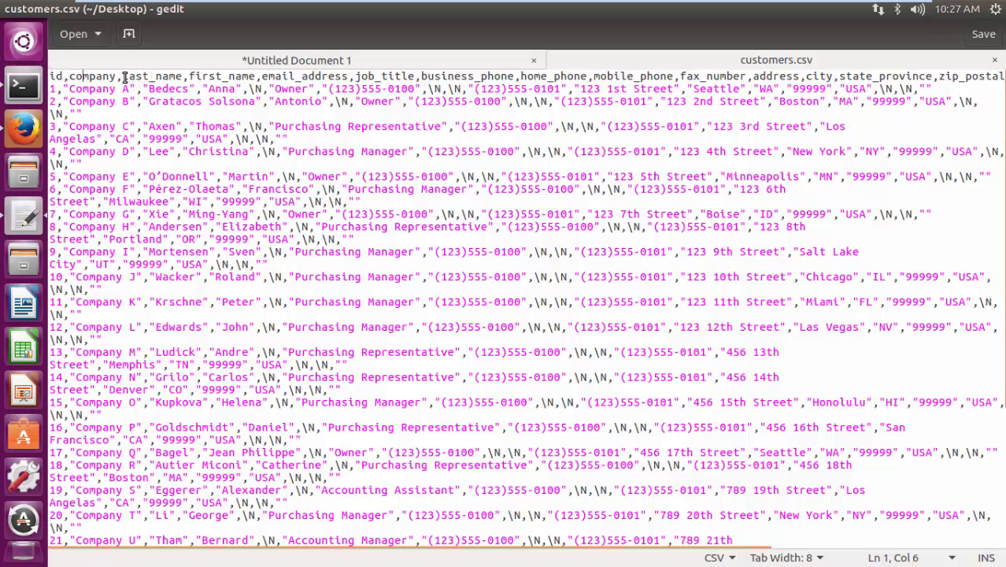
left_click_drag(124, 76, 513, 76)
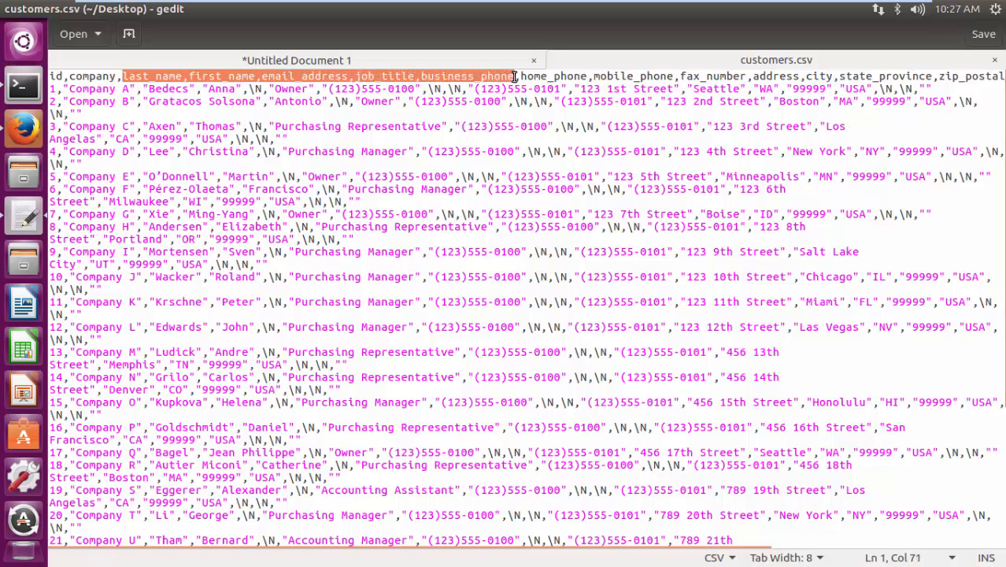
left_click_drag(651, 543, 625, 543)
left_click(163, 105)
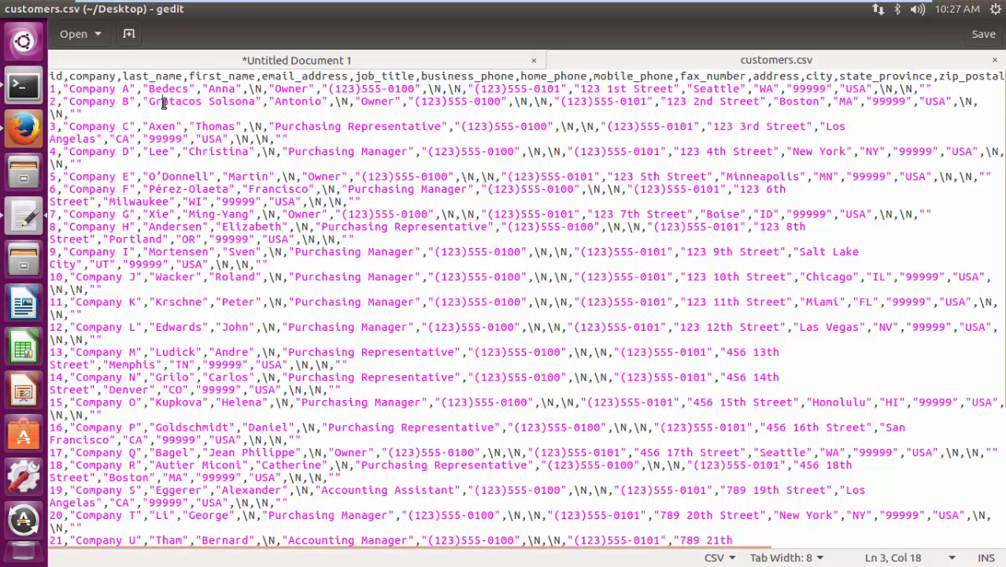
- Copy the complete LOAD CSV query that creates Customer nodes from customers.csv in Untitled Document 1
left_click(199, 63)
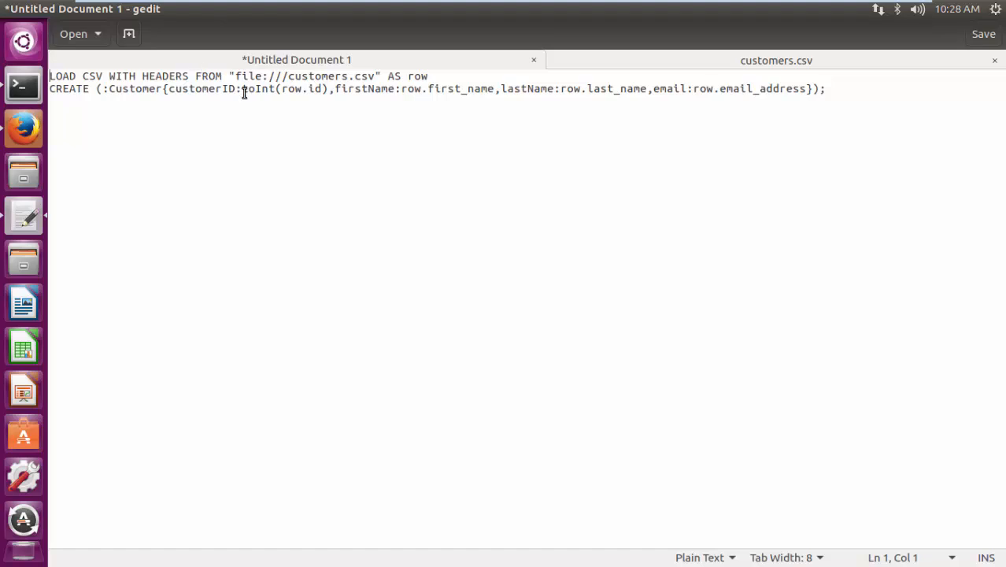
left_click(830, 89)
left_click_drag(830, 89, 50, 79)
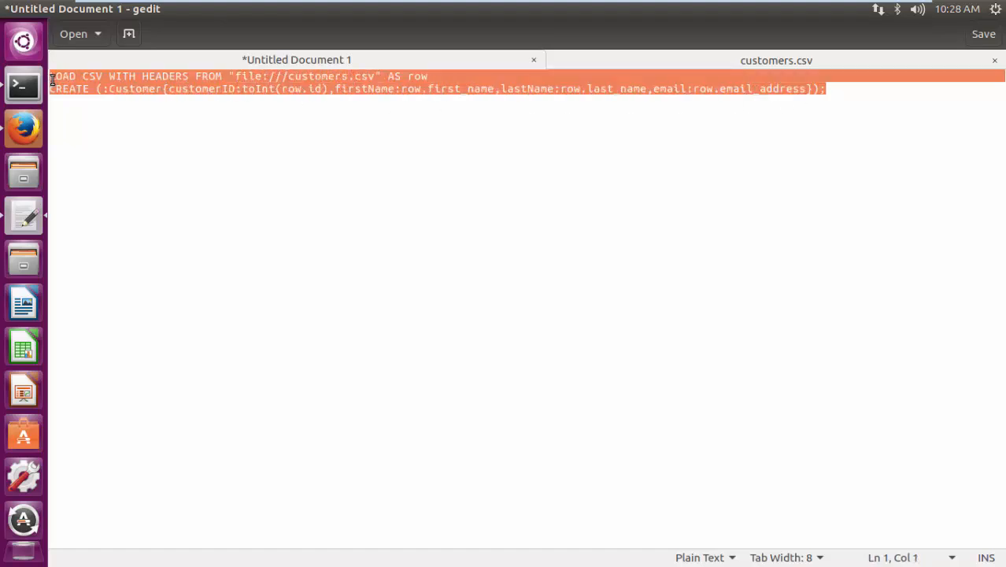
right_click(52, 78)
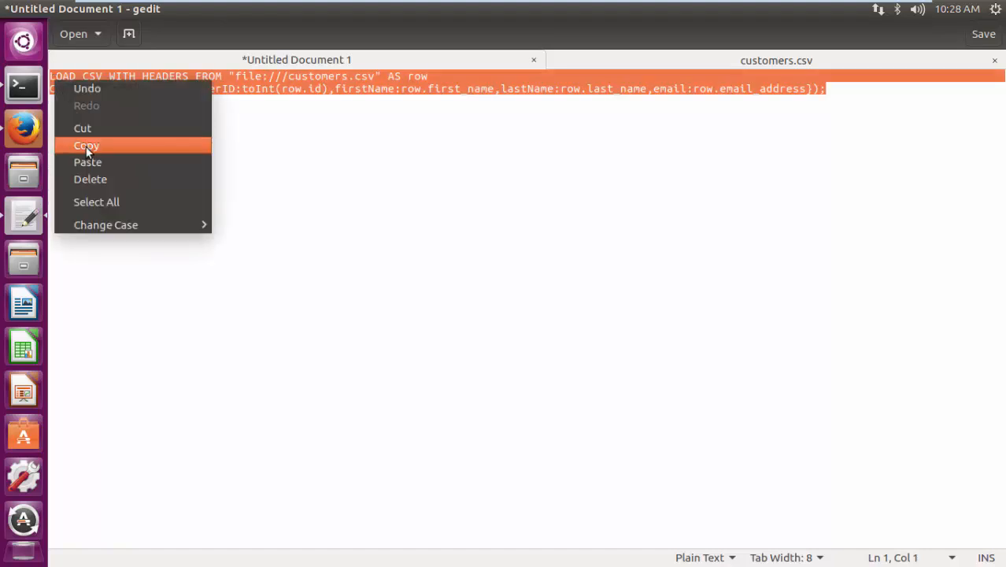
left_click(88, 147)
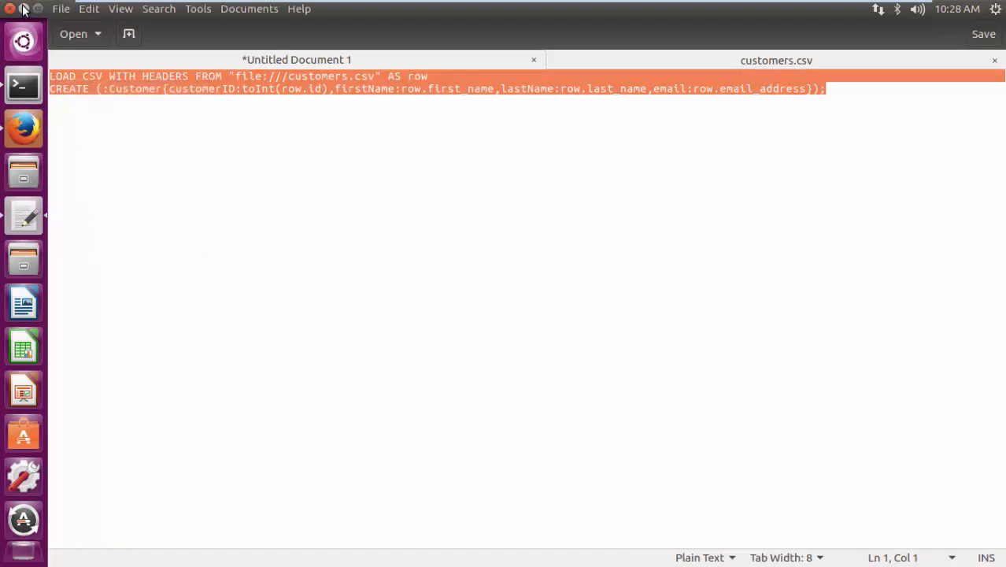
- Minimize gedit, switch to the Neo4j browser in Firefox and paste the customers query into the query editor
left_click(24, 8)
left_click(24, 127)
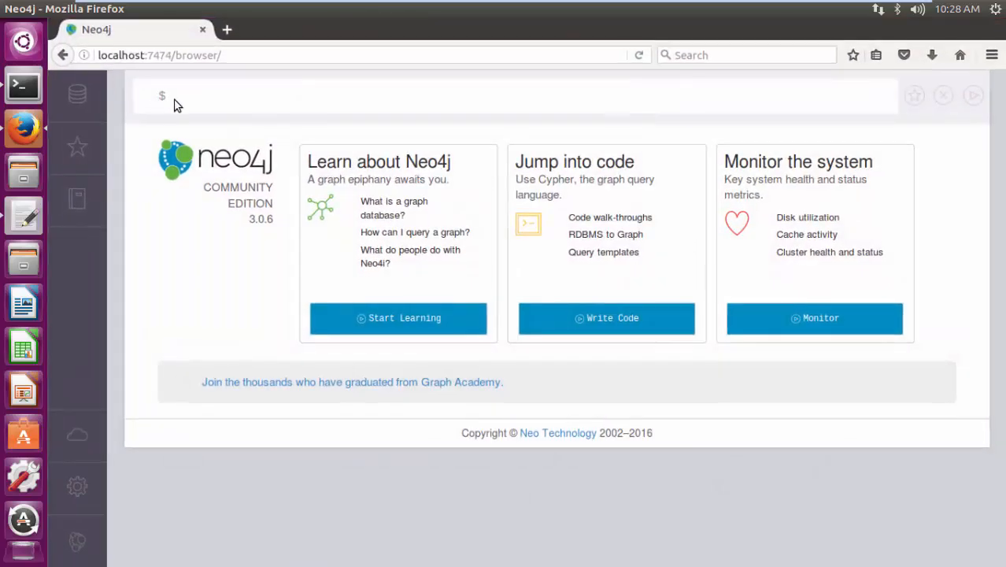
right_click(182, 99)
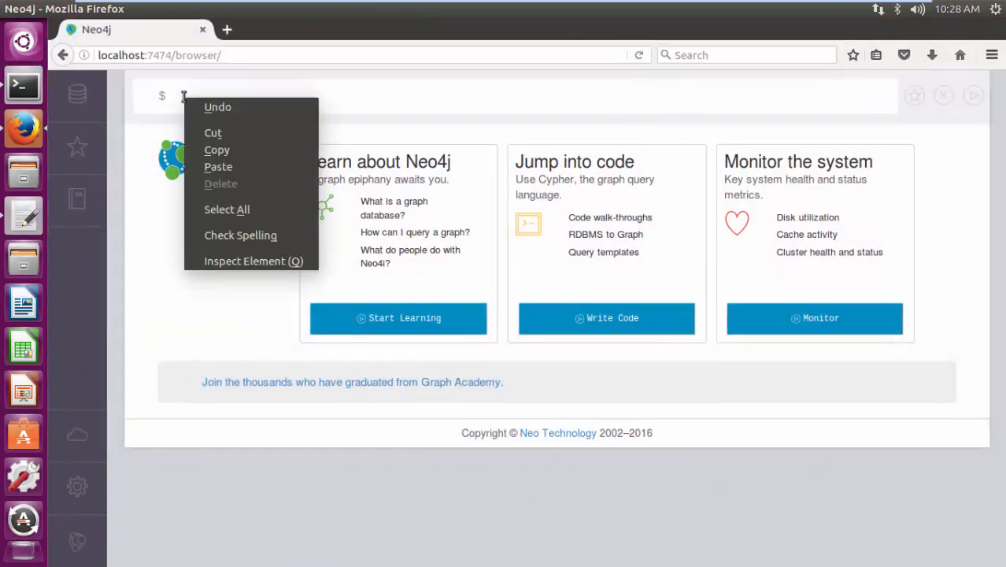
left_click(217, 167)
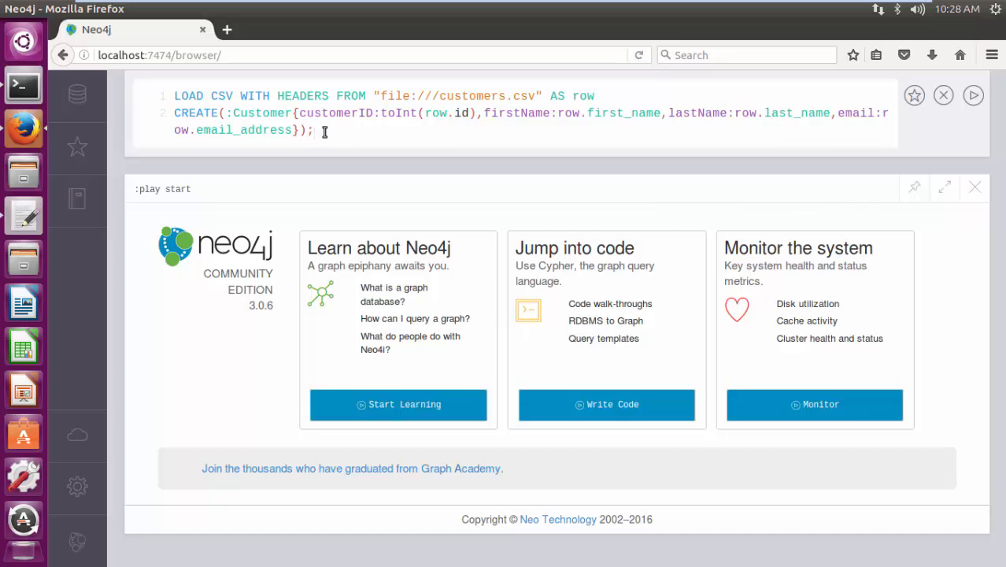
- Check the "file:///customers.csv" path in the pasted query and run it
left_click(445, 96)
key("shift+Right")
key("shift+Right")
left_click(974, 95)
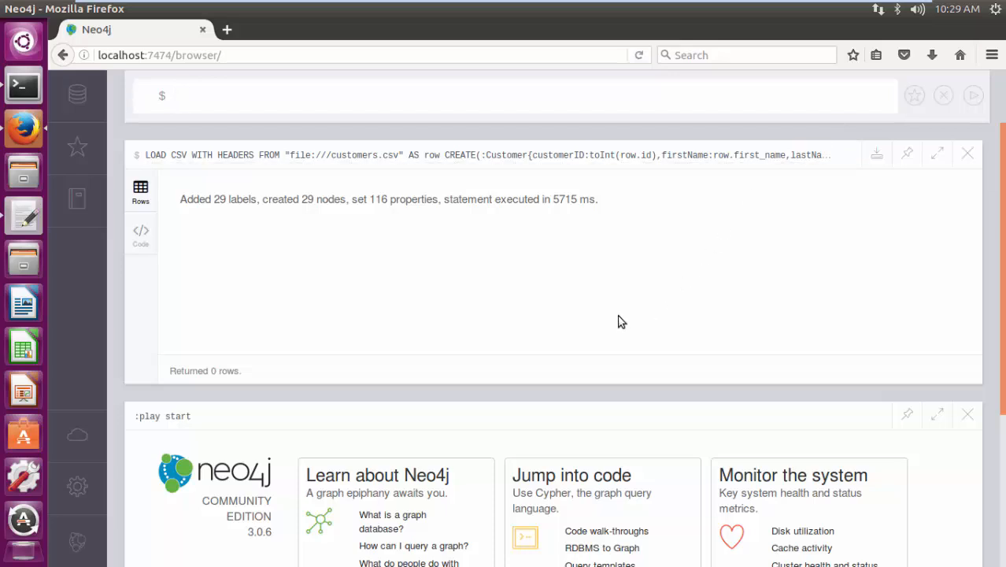
- Display the nodes labelled Customer from the database information and enlarge their graph to full screen
left_click(78, 98)
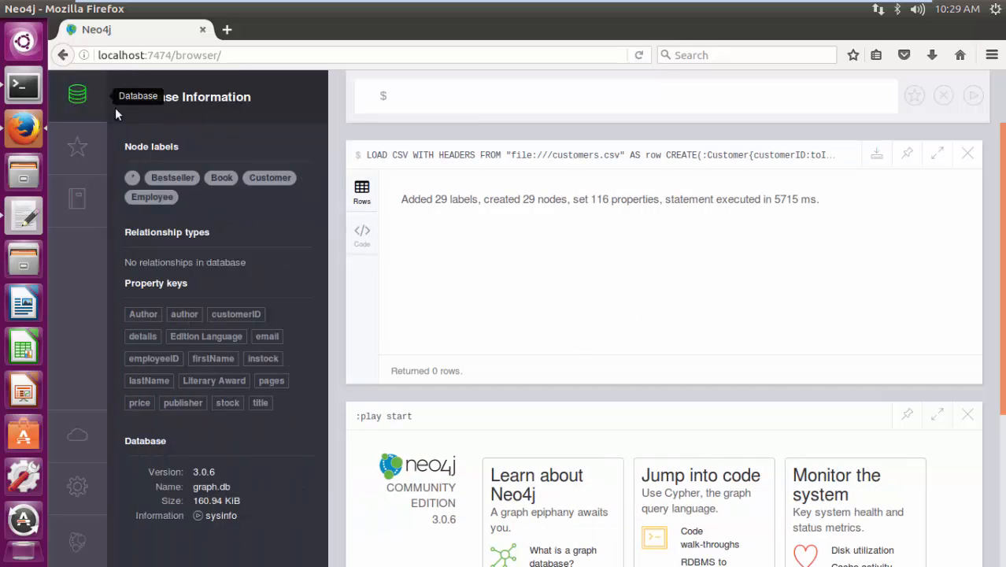
left_click(260, 178)
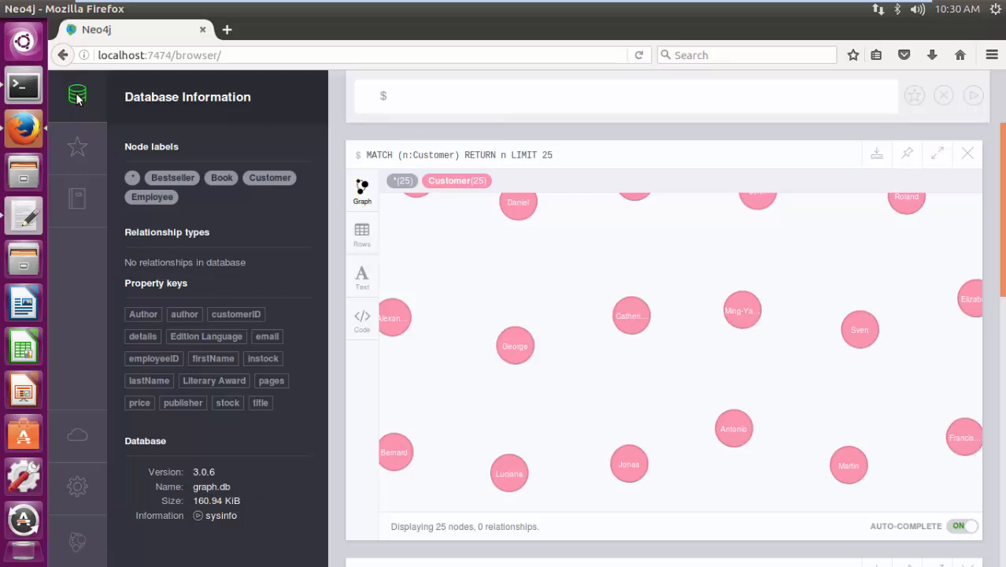
left_click(78, 98)
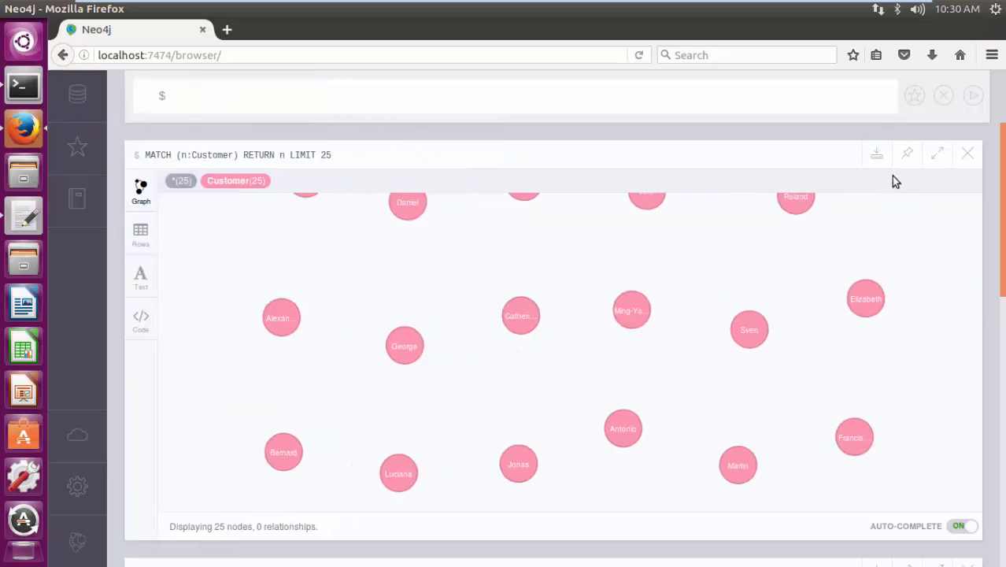
left_click(937, 156)
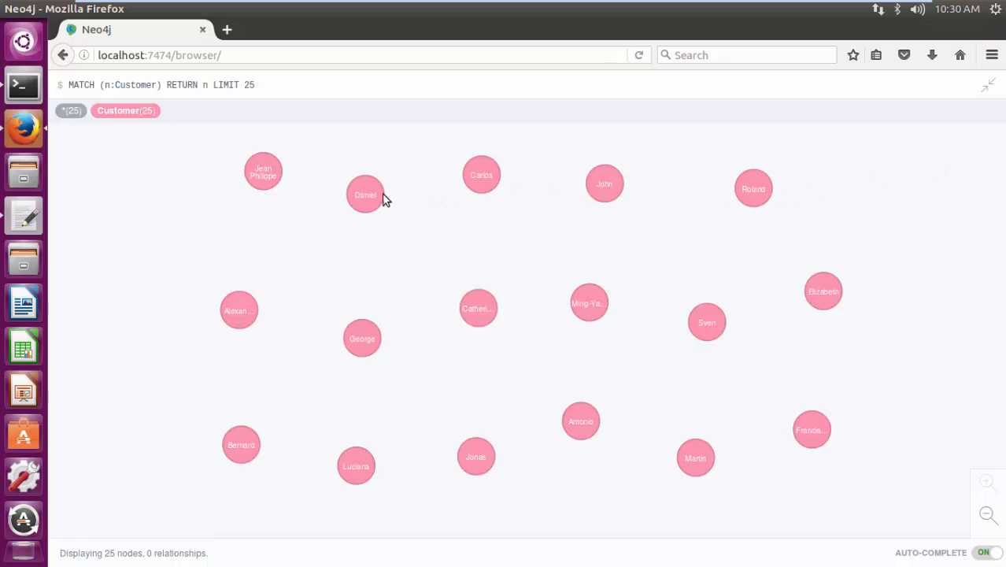
- Inspect the properties of several Customer nodes in the enlarged graph, and minimize the browser
mouse_move(269, 175)
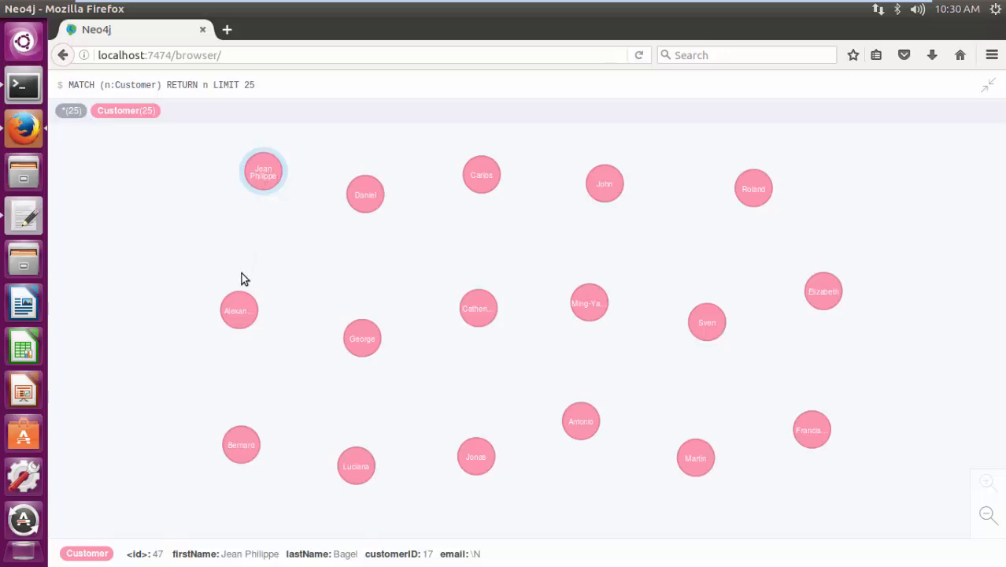
mouse_move(233, 315)
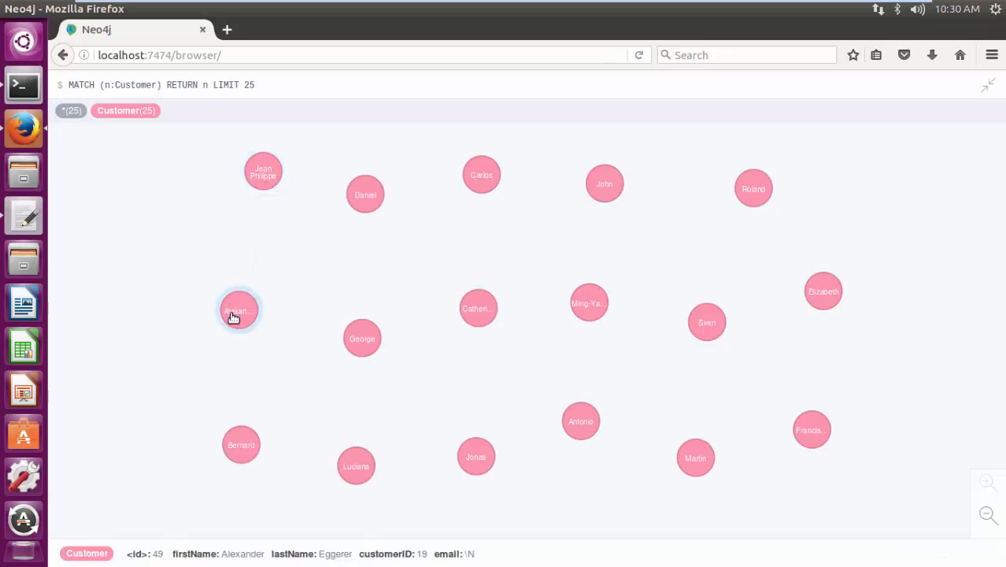
mouse_move(235, 445)
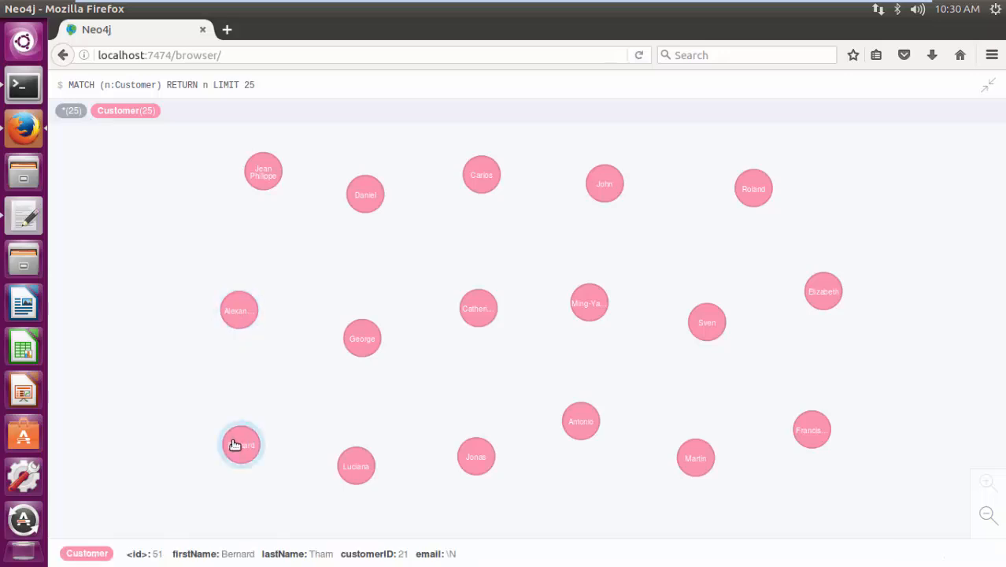
mouse_move(356, 471)
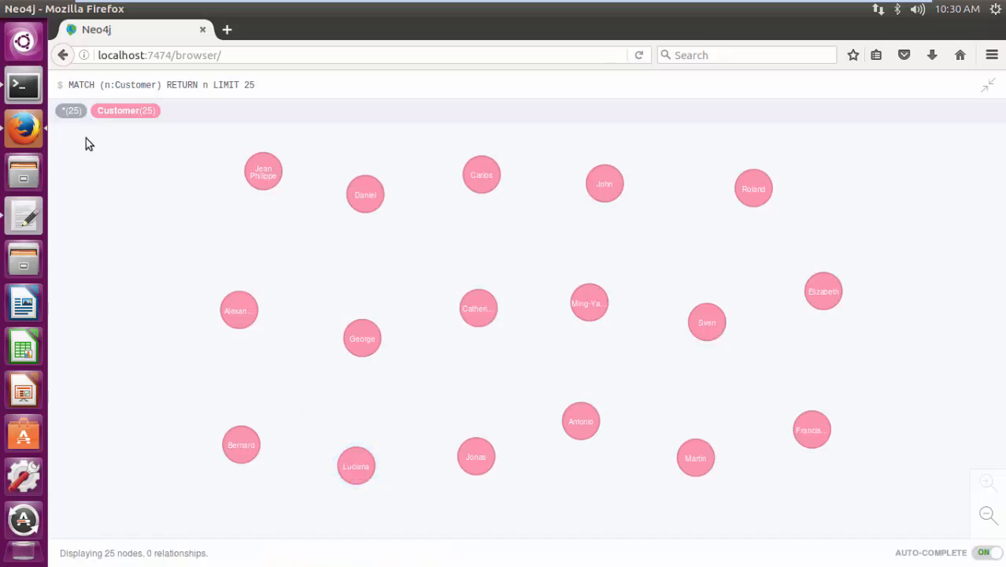
left_click(24, 9)
left_click(438, 352)
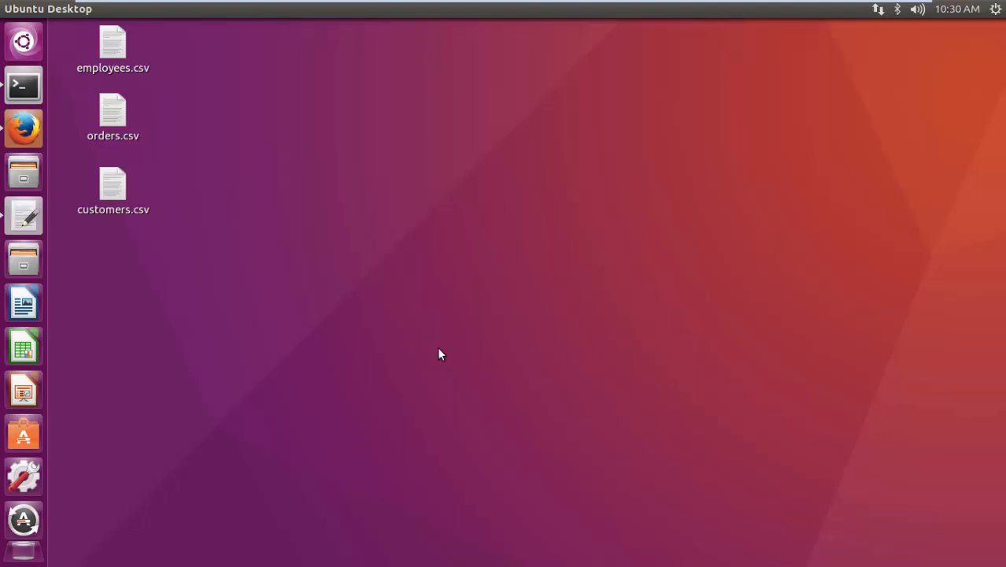